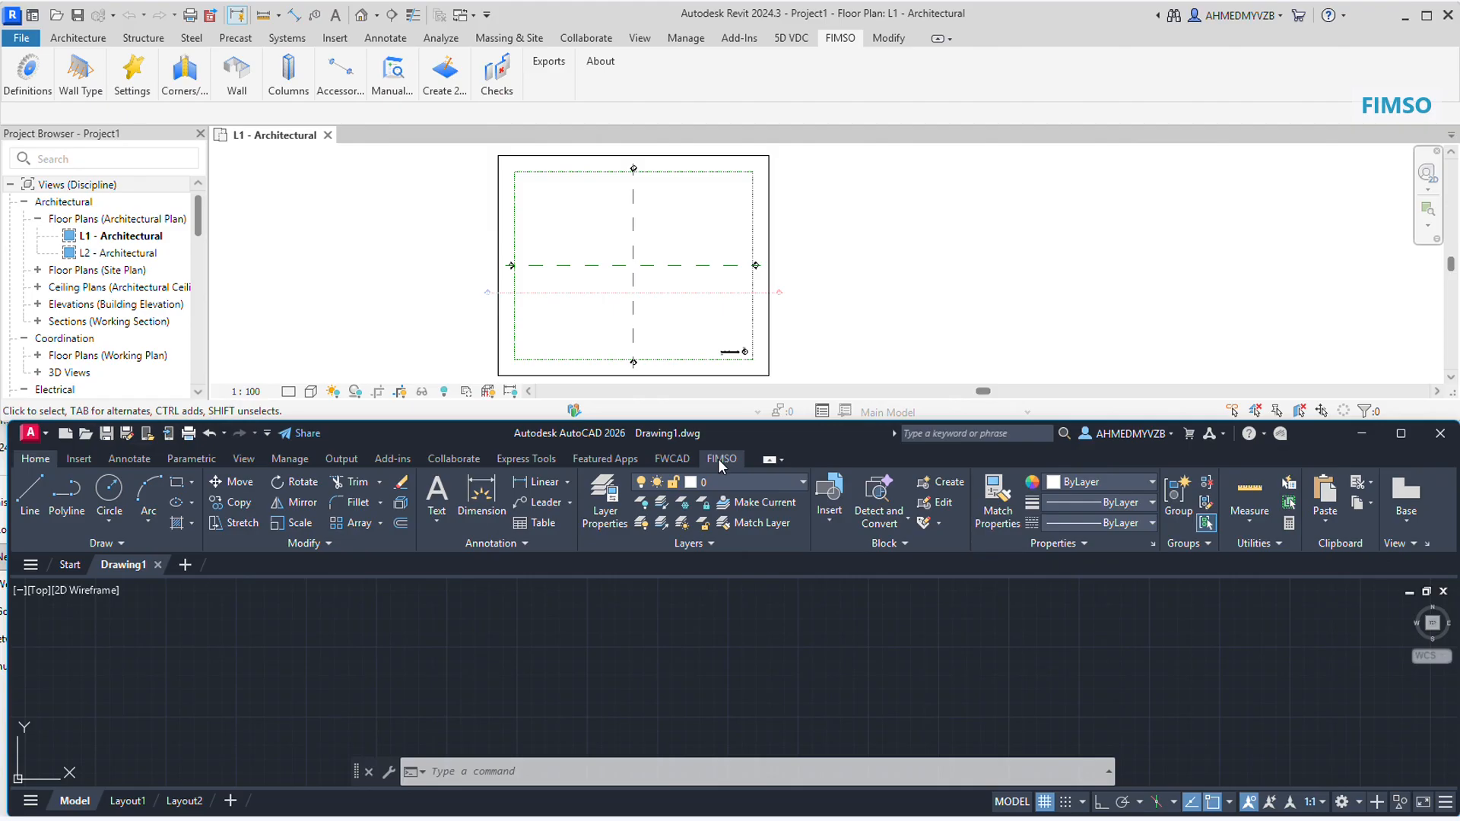
Step: Draw an L-shaped double wall with the Draw Wall tool in the open area beside the existing wall outline
{"action": "left_click", "coordinate": [718, 458]}
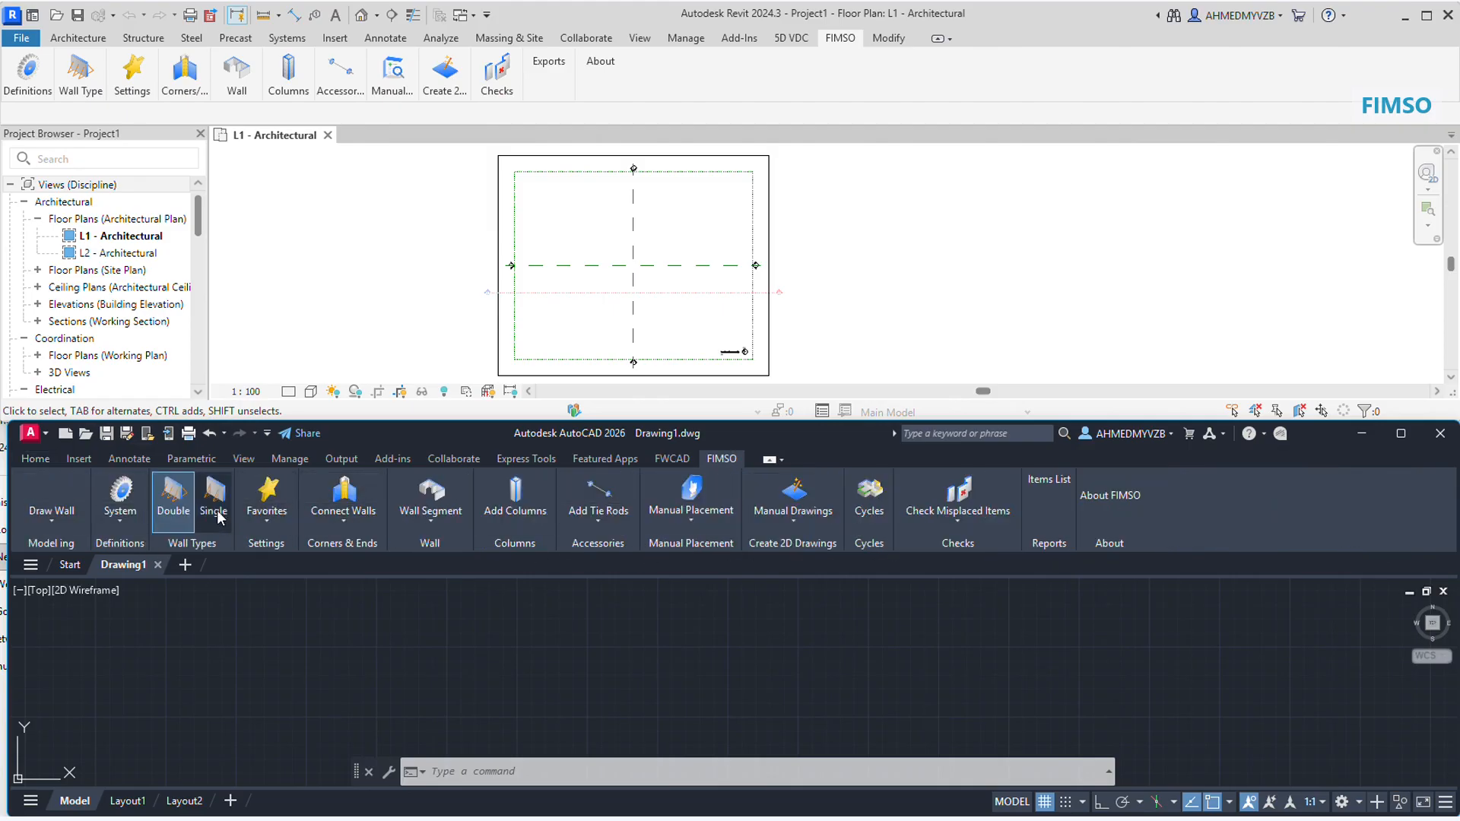
{"action": "left_click", "coordinate": [52, 521]}
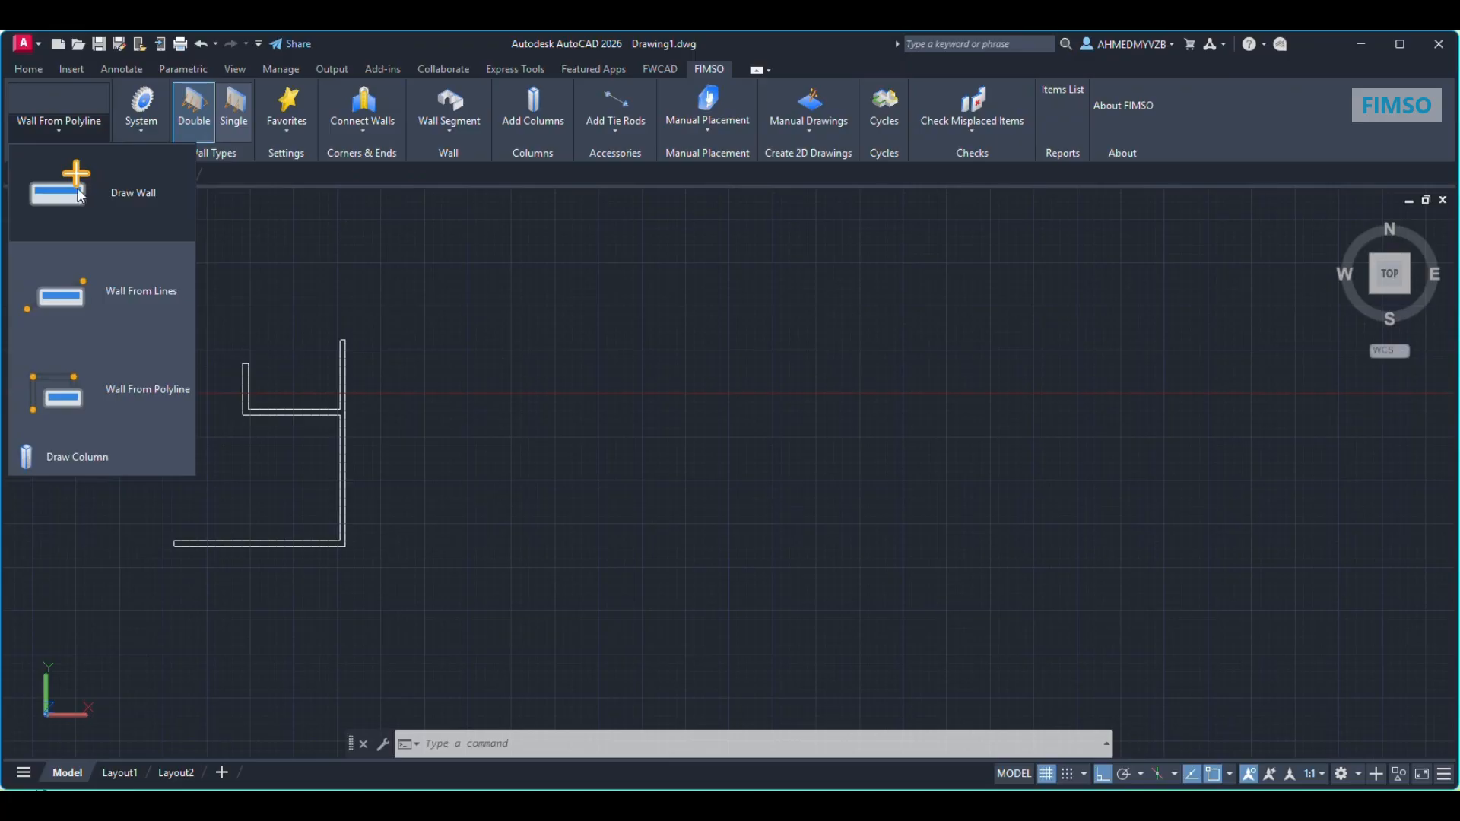
{"action": "left_click", "coordinate": [91, 191]}
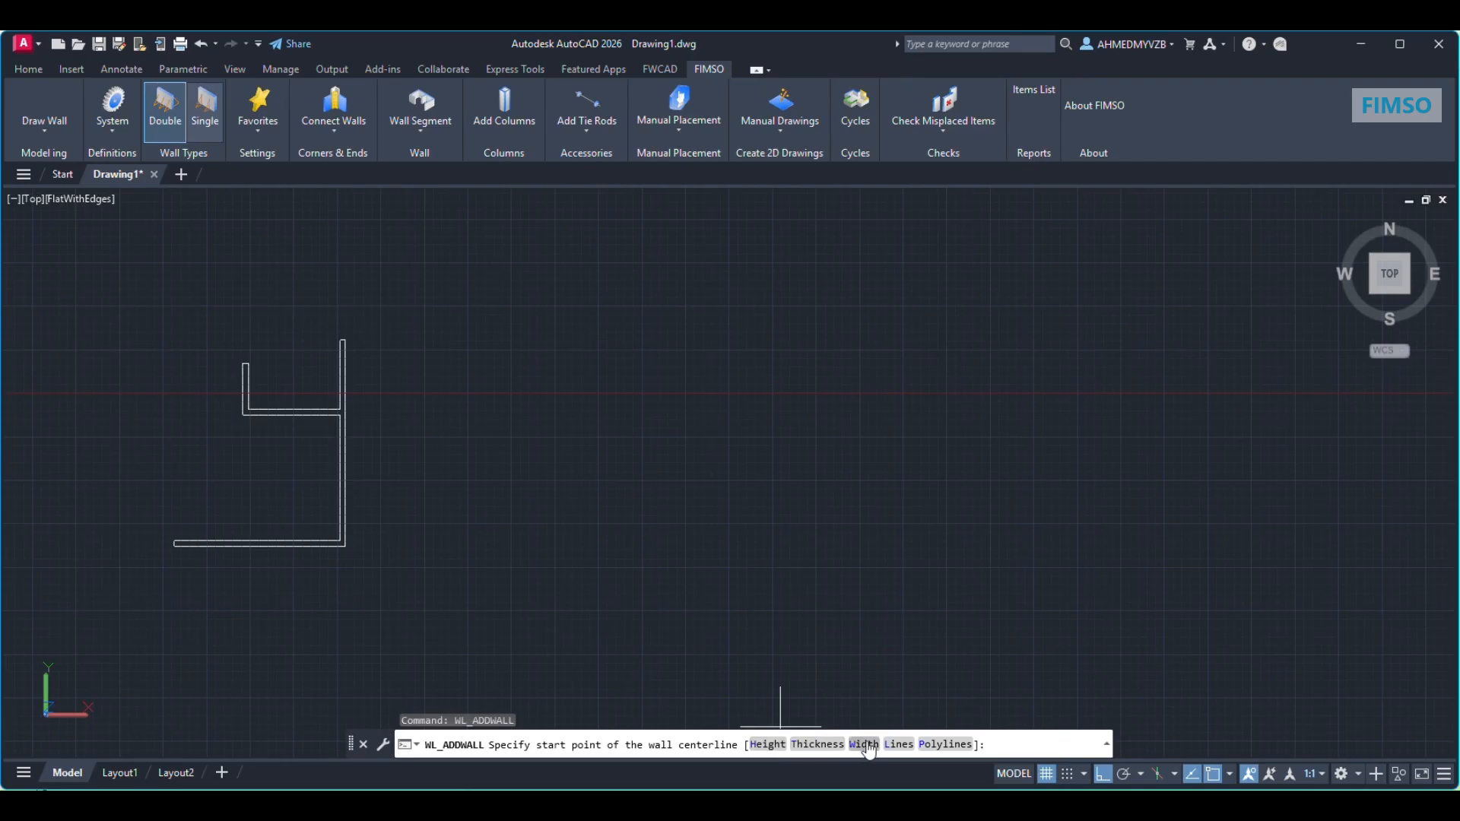
{"action": "left_click", "coordinate": [1167, 276]}
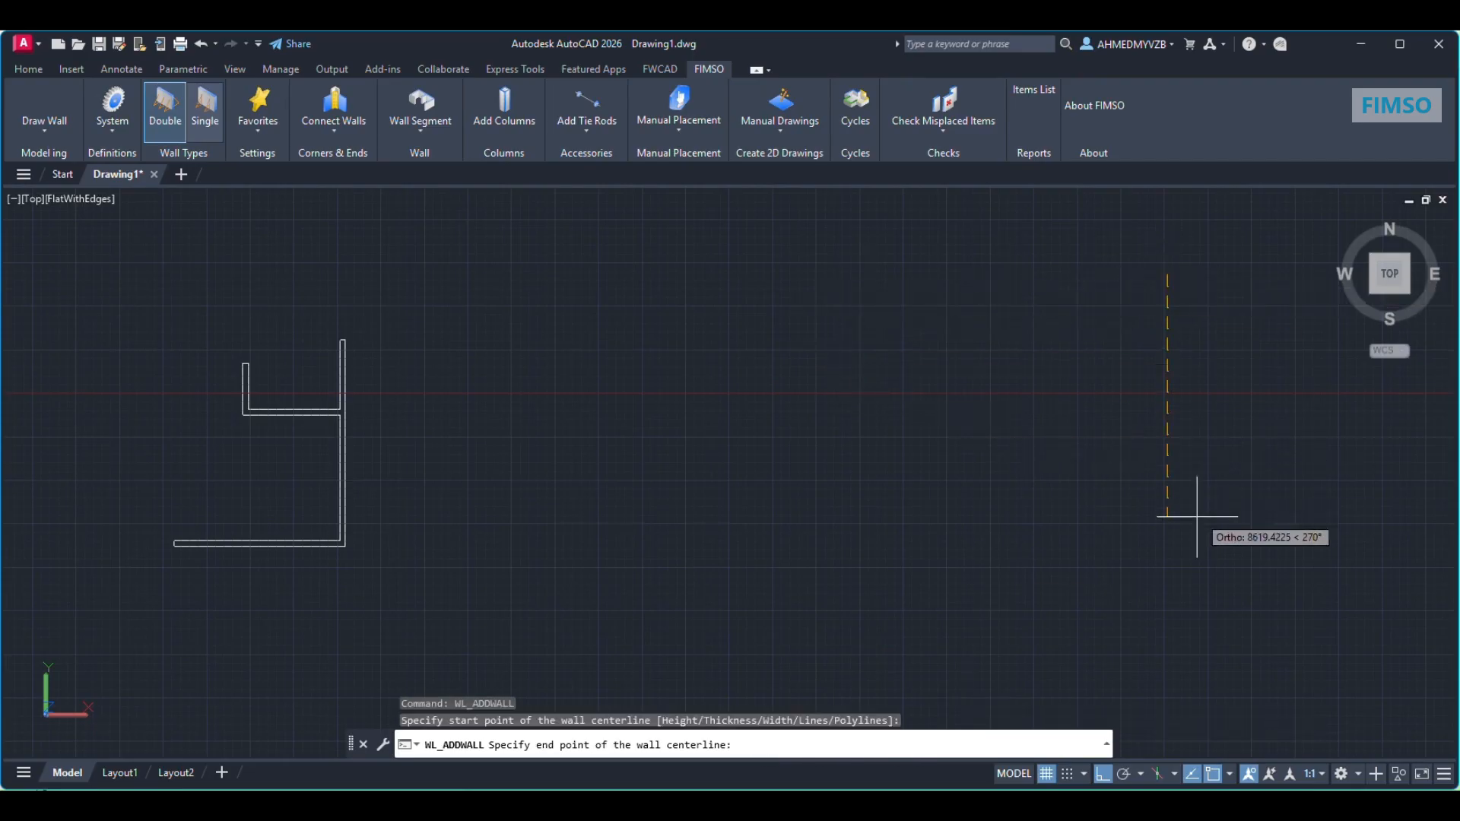
{"action": "left_click", "coordinate": [901, 575]}
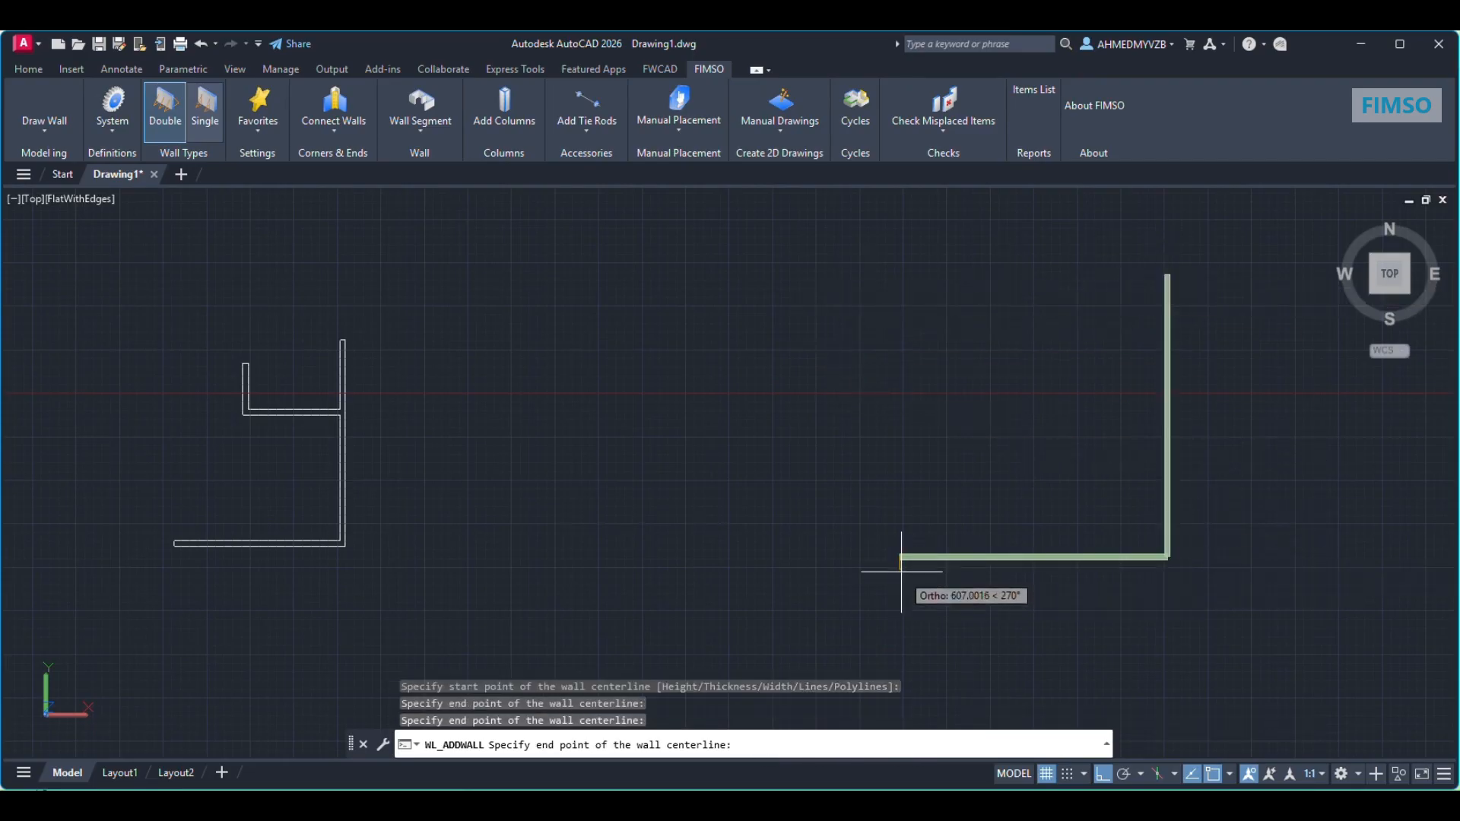
{"action": "key", "text": "Escape"}
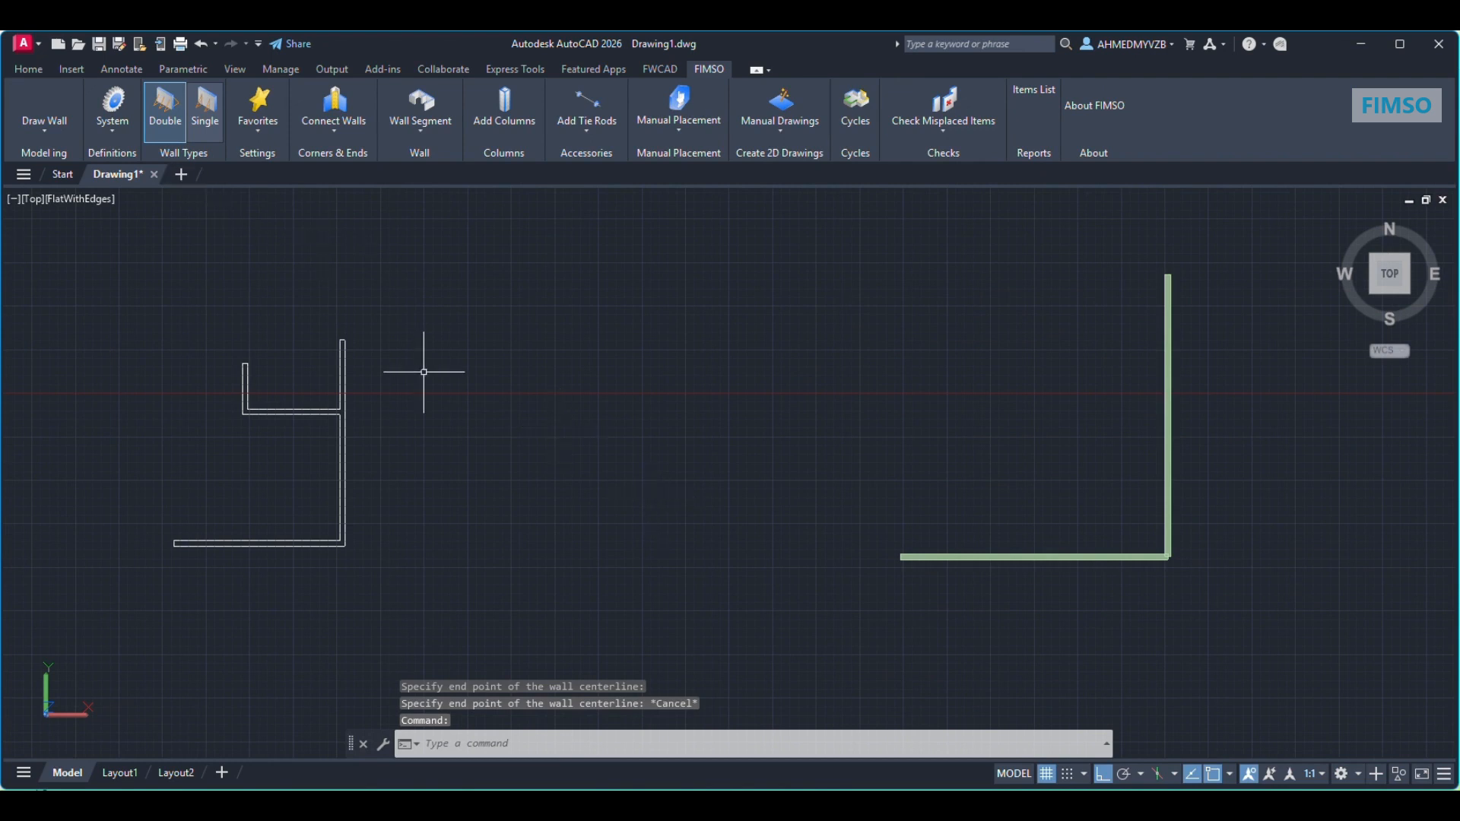
Step: Draw three connected lines forming an uneven U shape between the wall outline and the L-shaped wall
{"action": "type", "text": "l"}
{"action": "key", "text": "Return"}
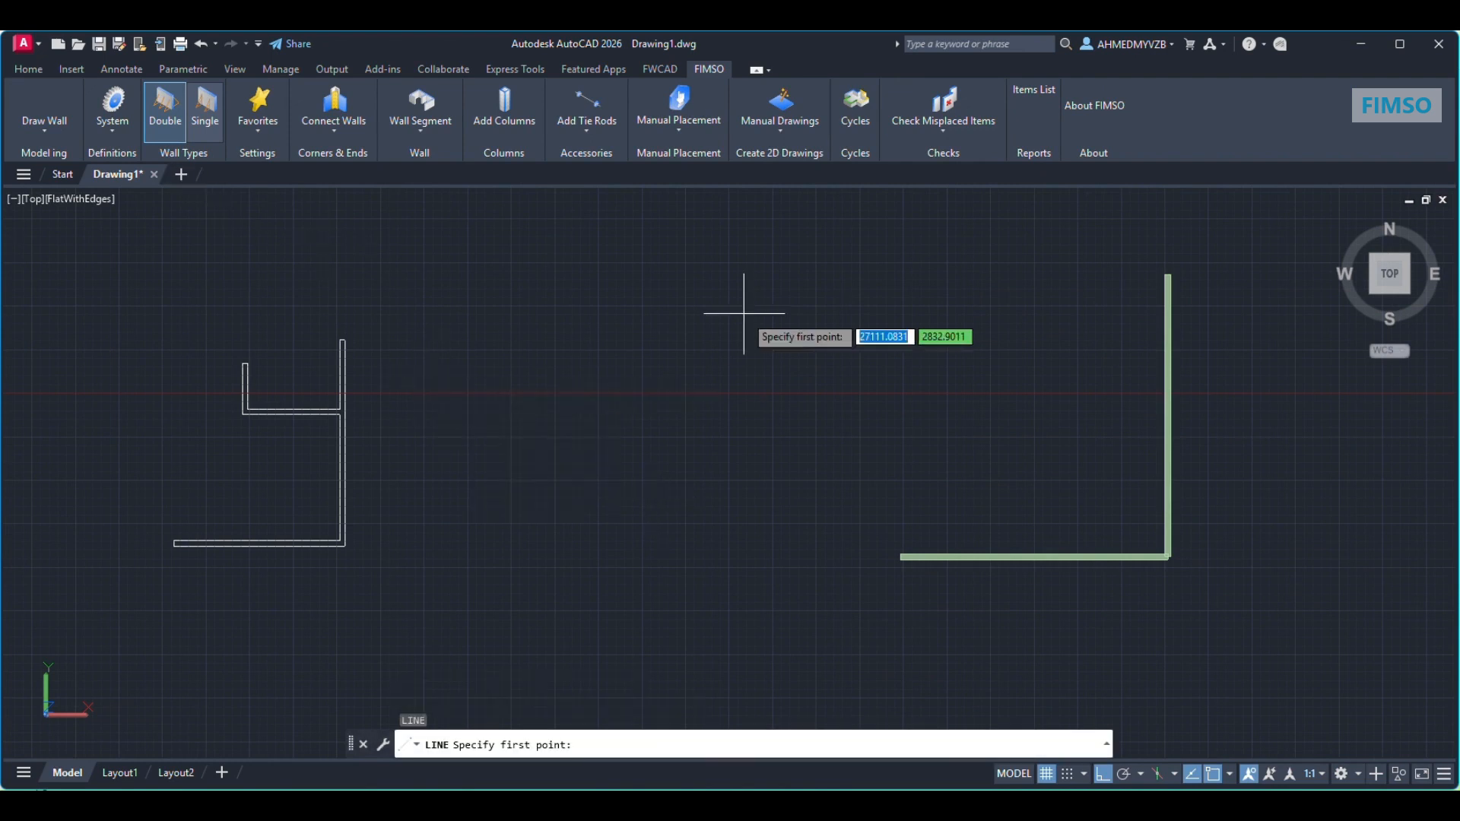
{"action": "left_click", "coordinate": [759, 301]}
{"action": "left_click", "coordinate": [759, 534]}
{"action": "left_click", "coordinate": [569, 533]}
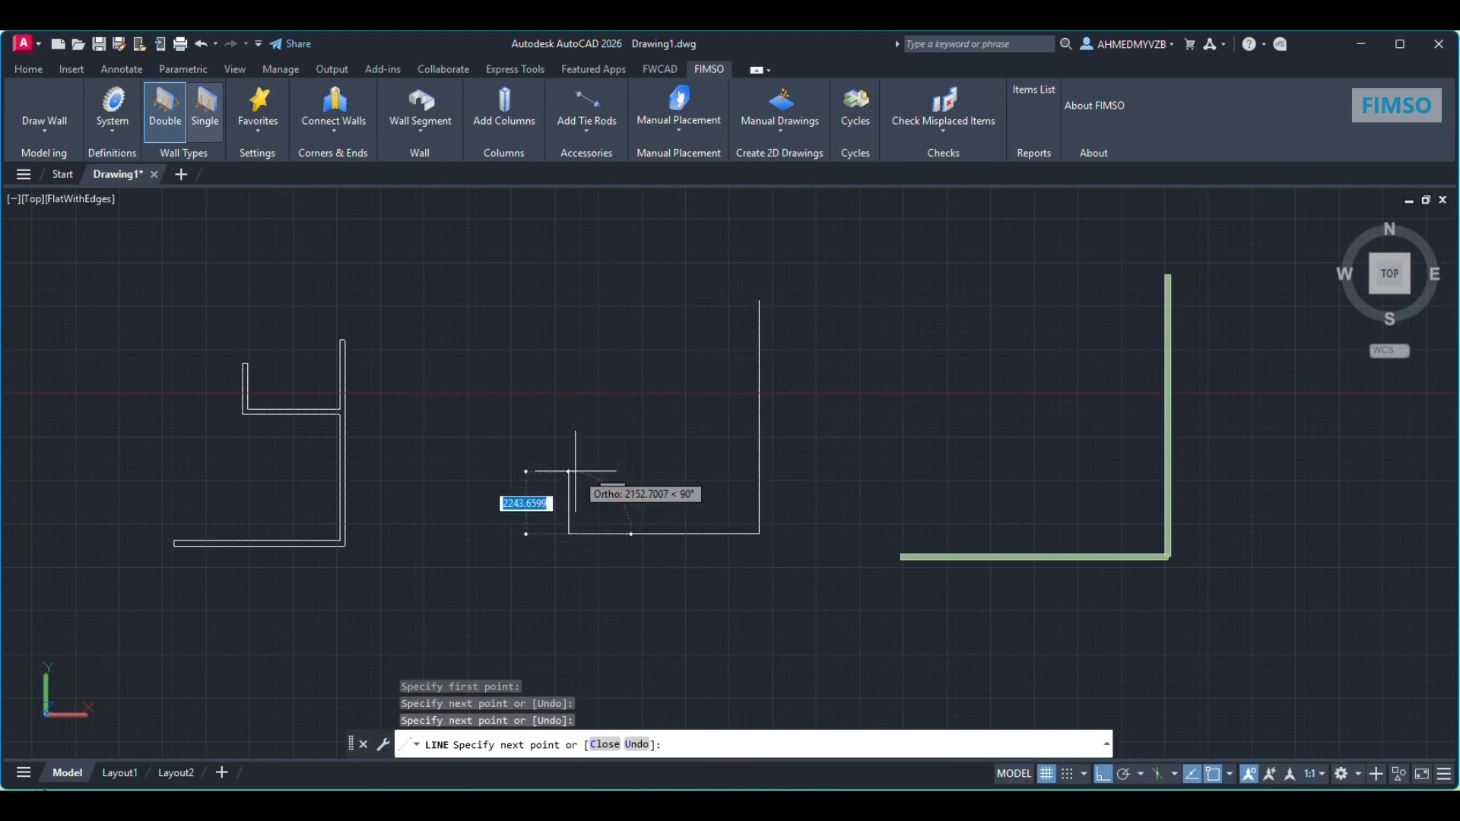
{"action": "left_click", "coordinate": [568, 429]}
{"action": "key", "text": "Escape"}
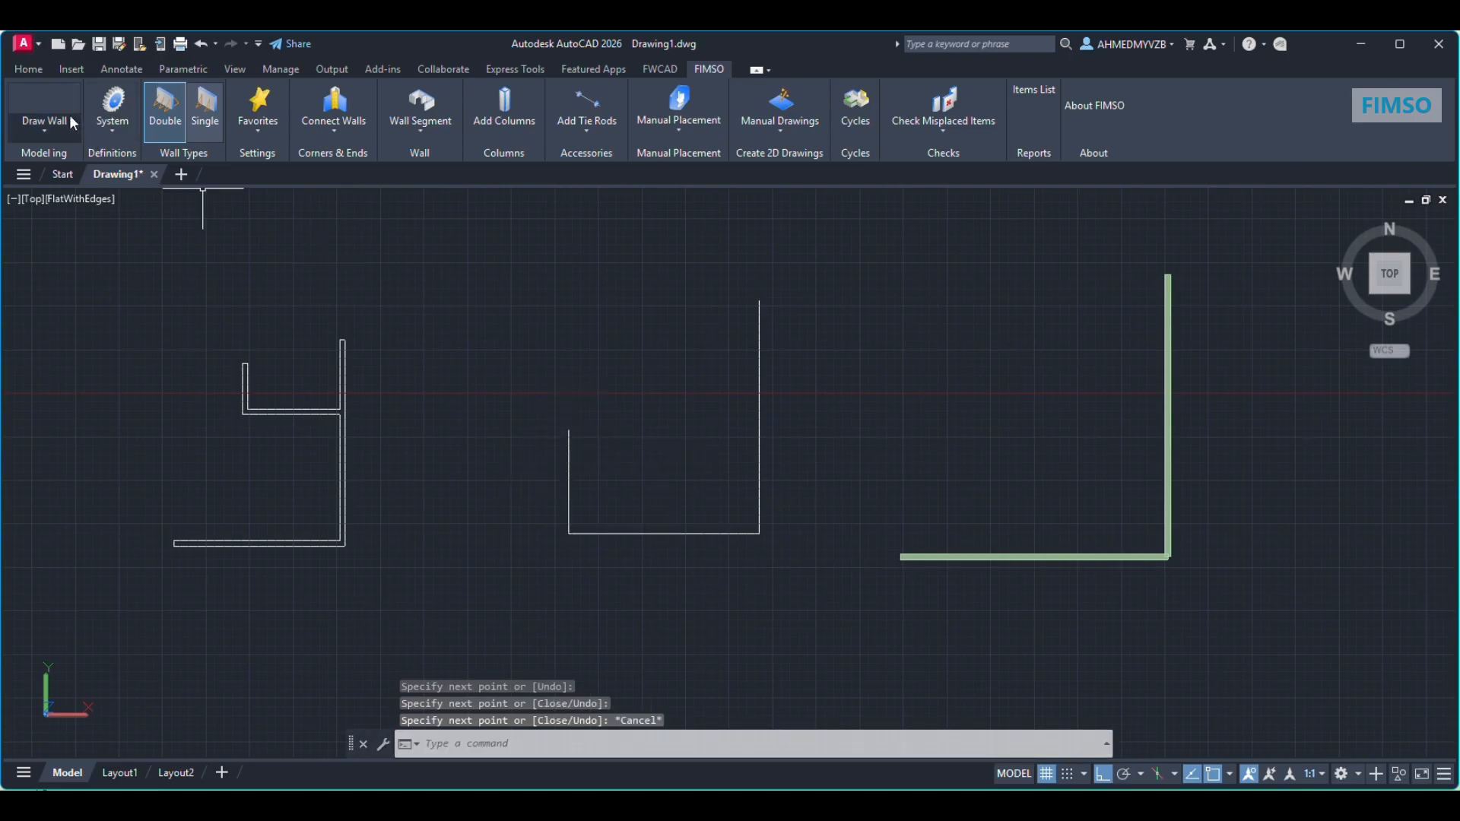
Step: Create walls from the three U-shaped centerlines, using a wall height of 5000
{"action": "left_click", "coordinate": [45, 132]}
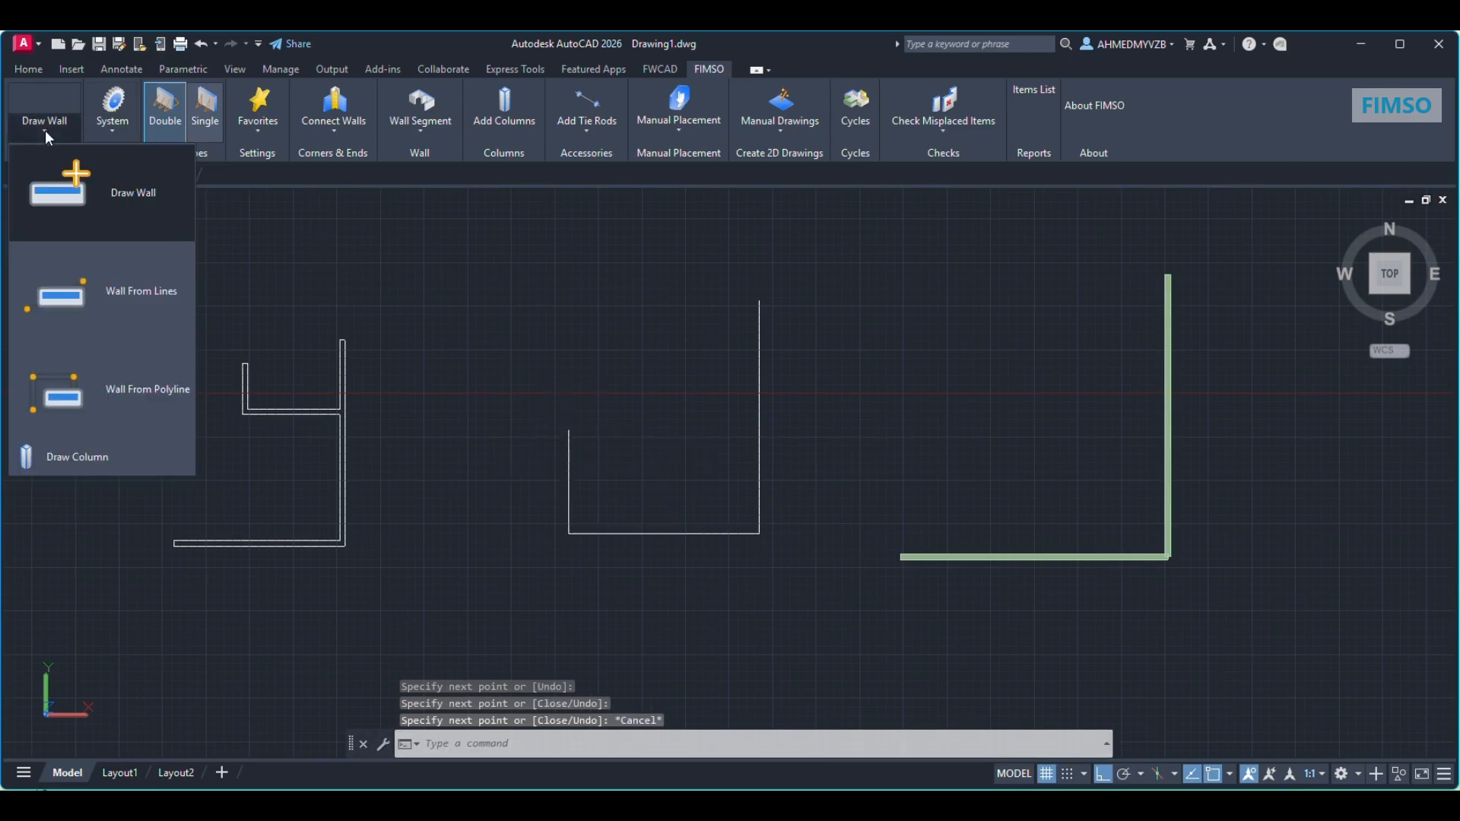
{"action": "left_click", "coordinate": [118, 303]}
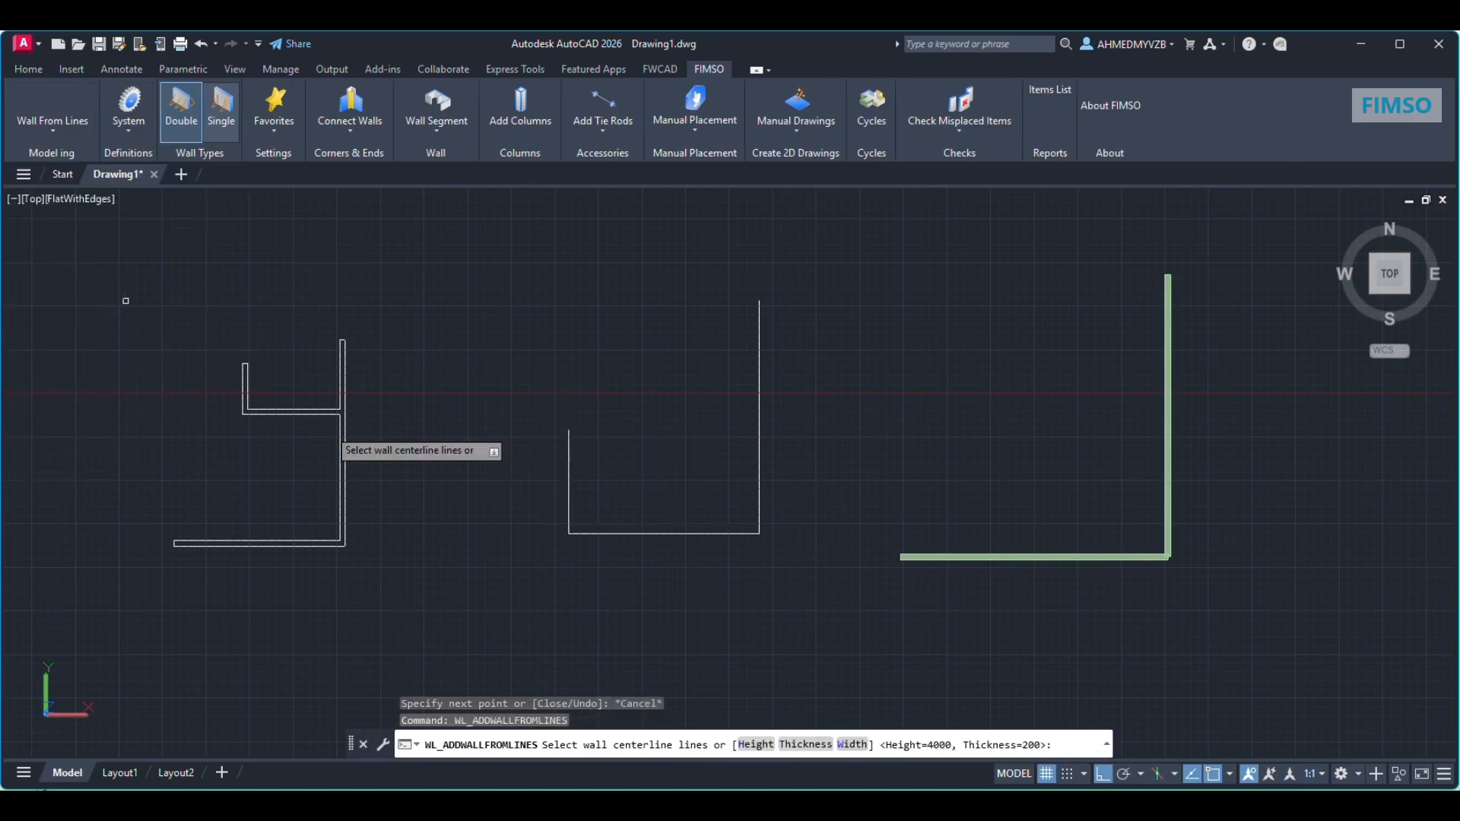
{"action": "left_click", "coordinate": [756, 745]}
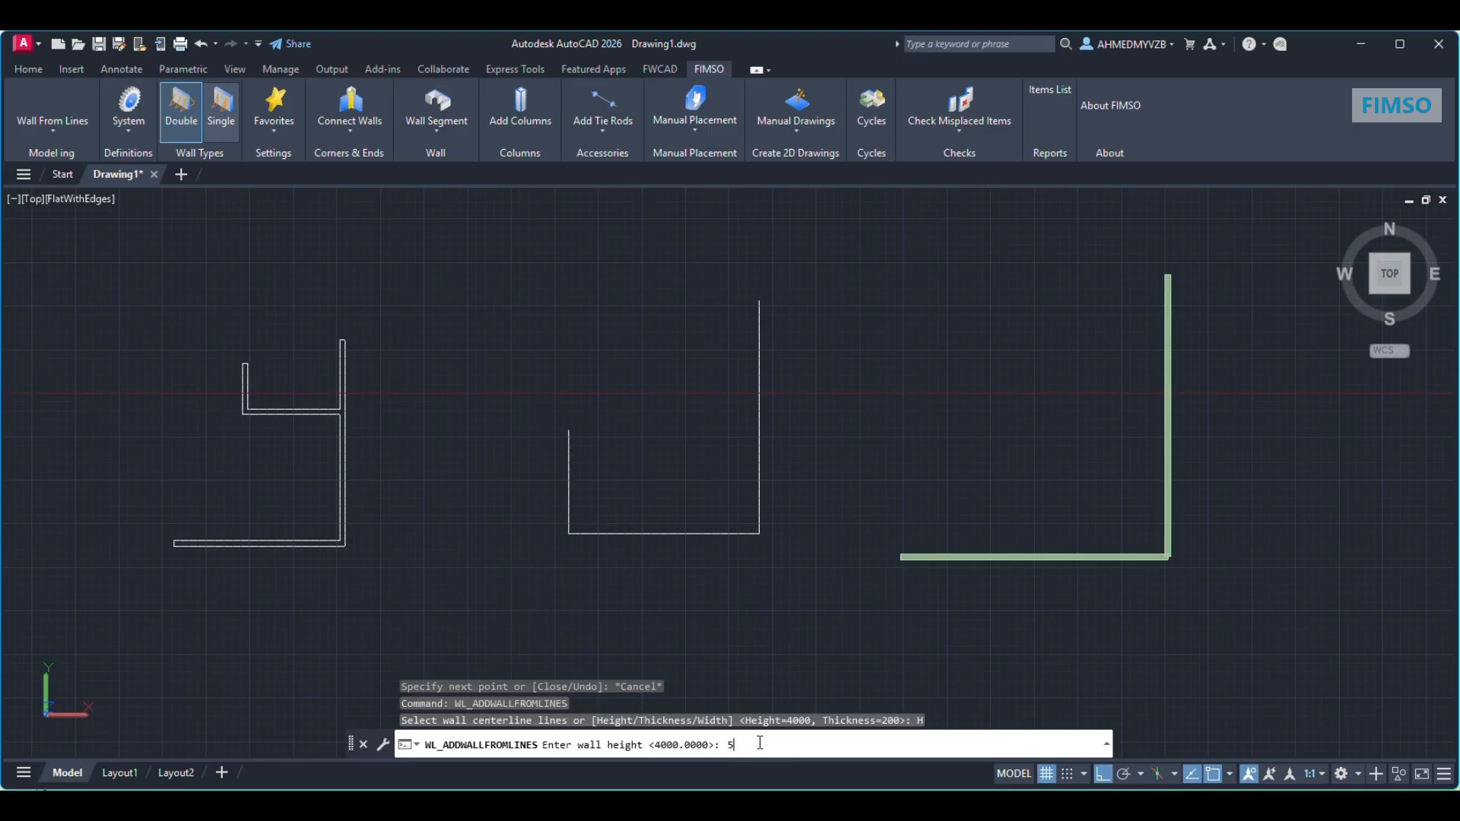
{"action": "type", "text": "5000"}
{"action": "key", "text": "Return"}
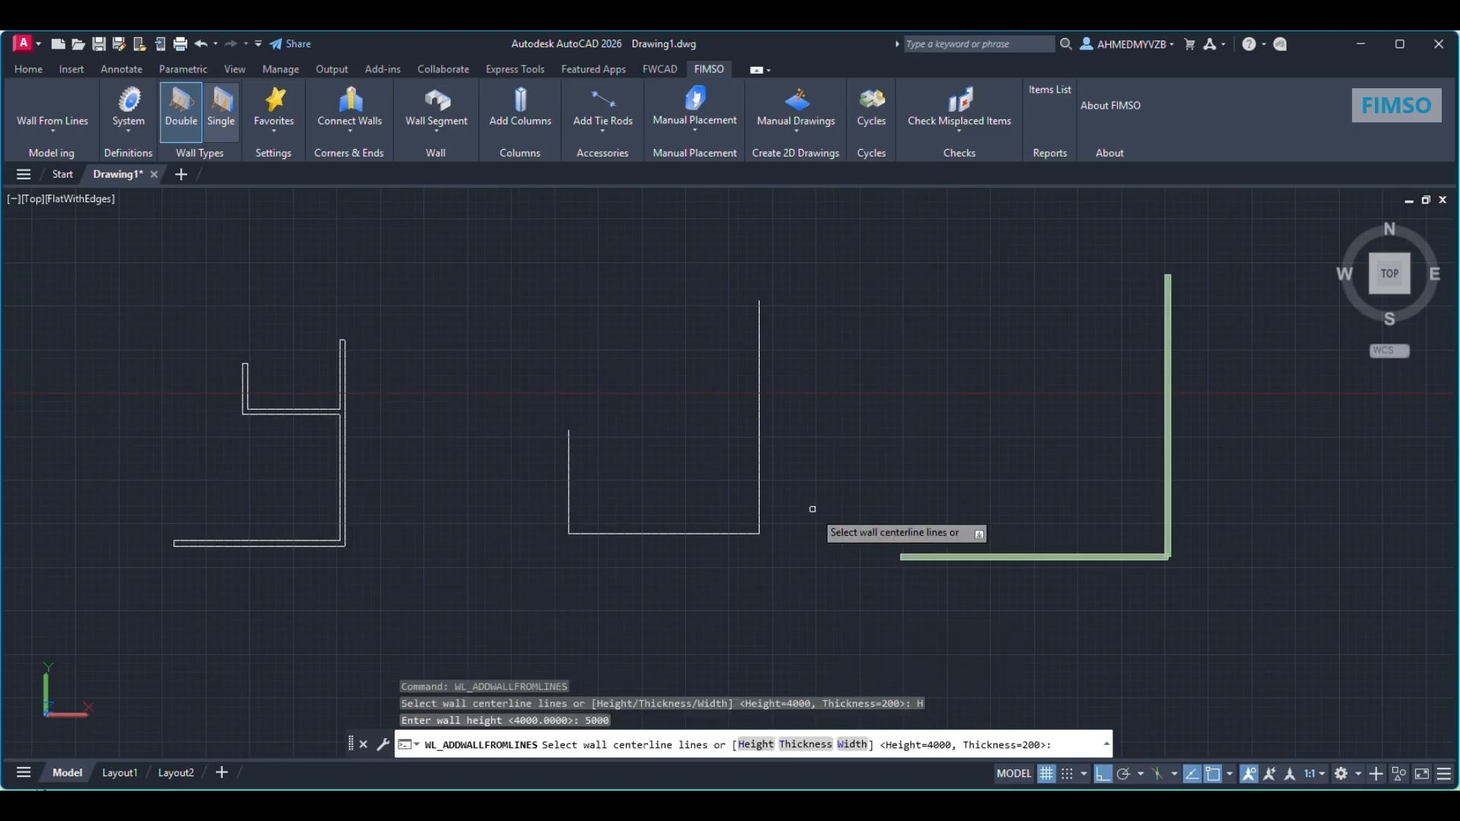
{"action": "left_click", "coordinate": [798, 480]}
{"action": "left_click", "coordinate": [543, 615]}
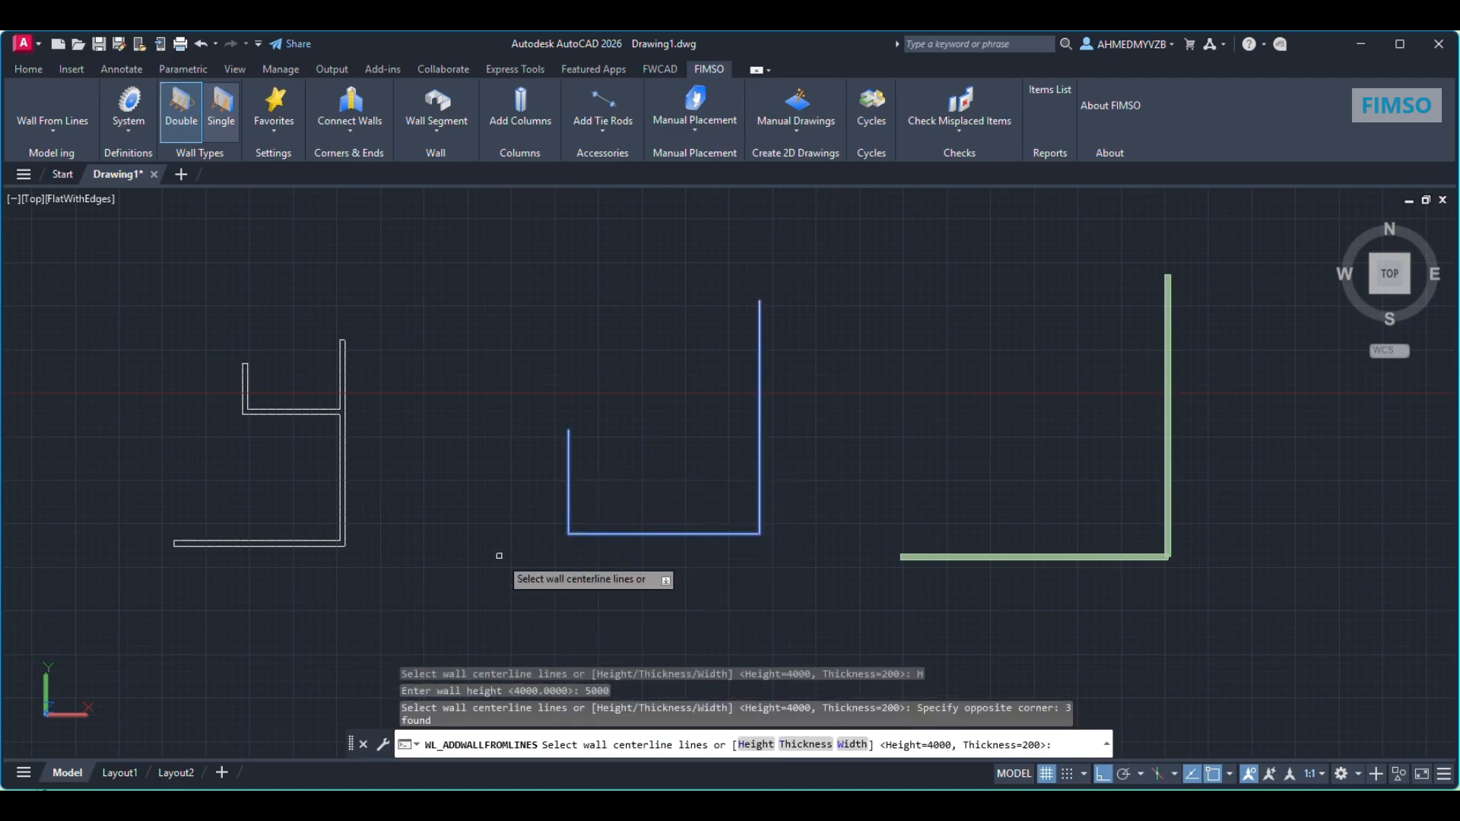
{"action": "key", "text": "Return"}
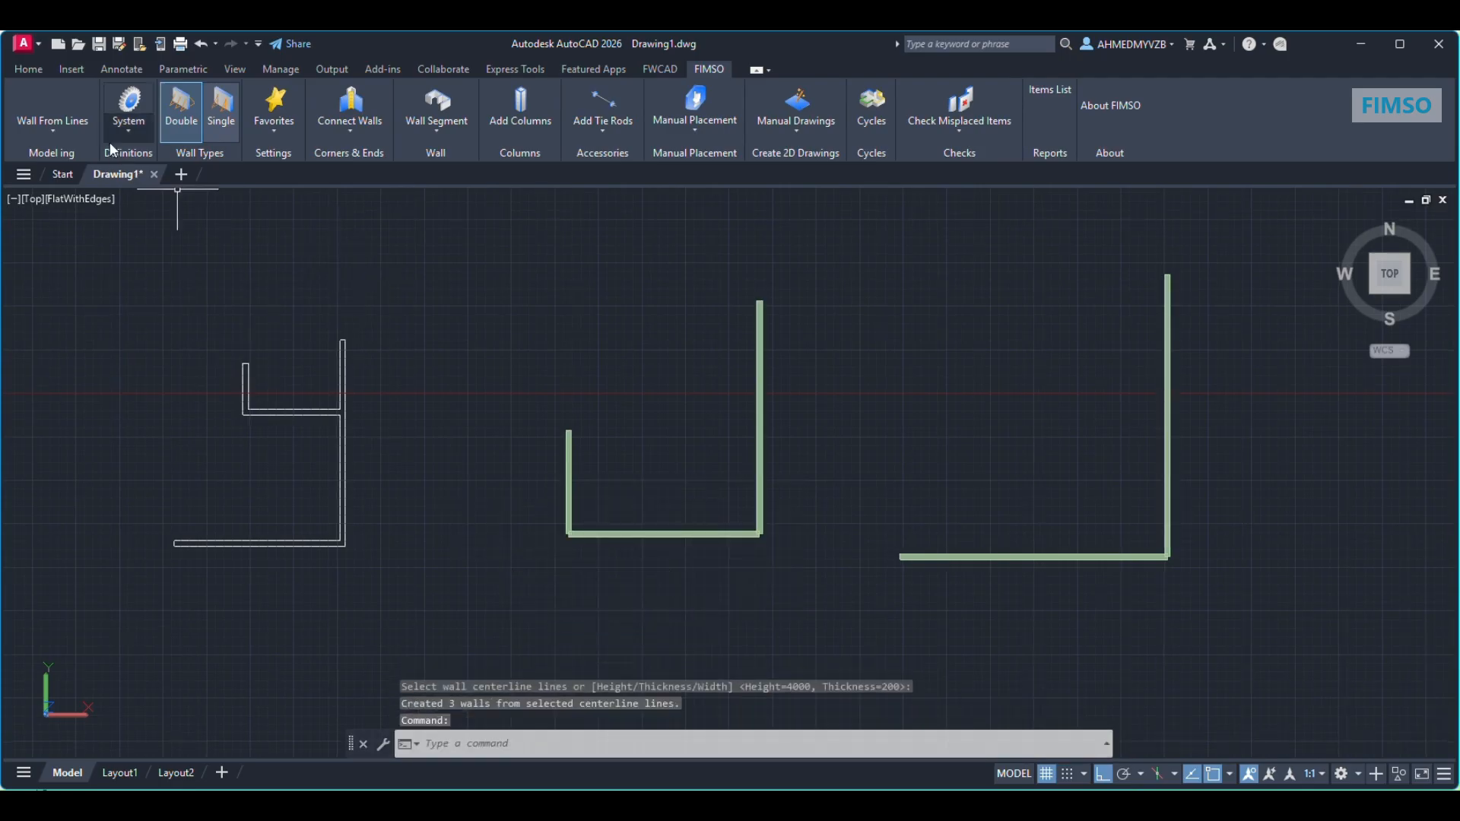
Step: Create walls from the closed 2D wall polyline, using a wall height of 6000
{"action": "left_click", "coordinate": [49, 133]}
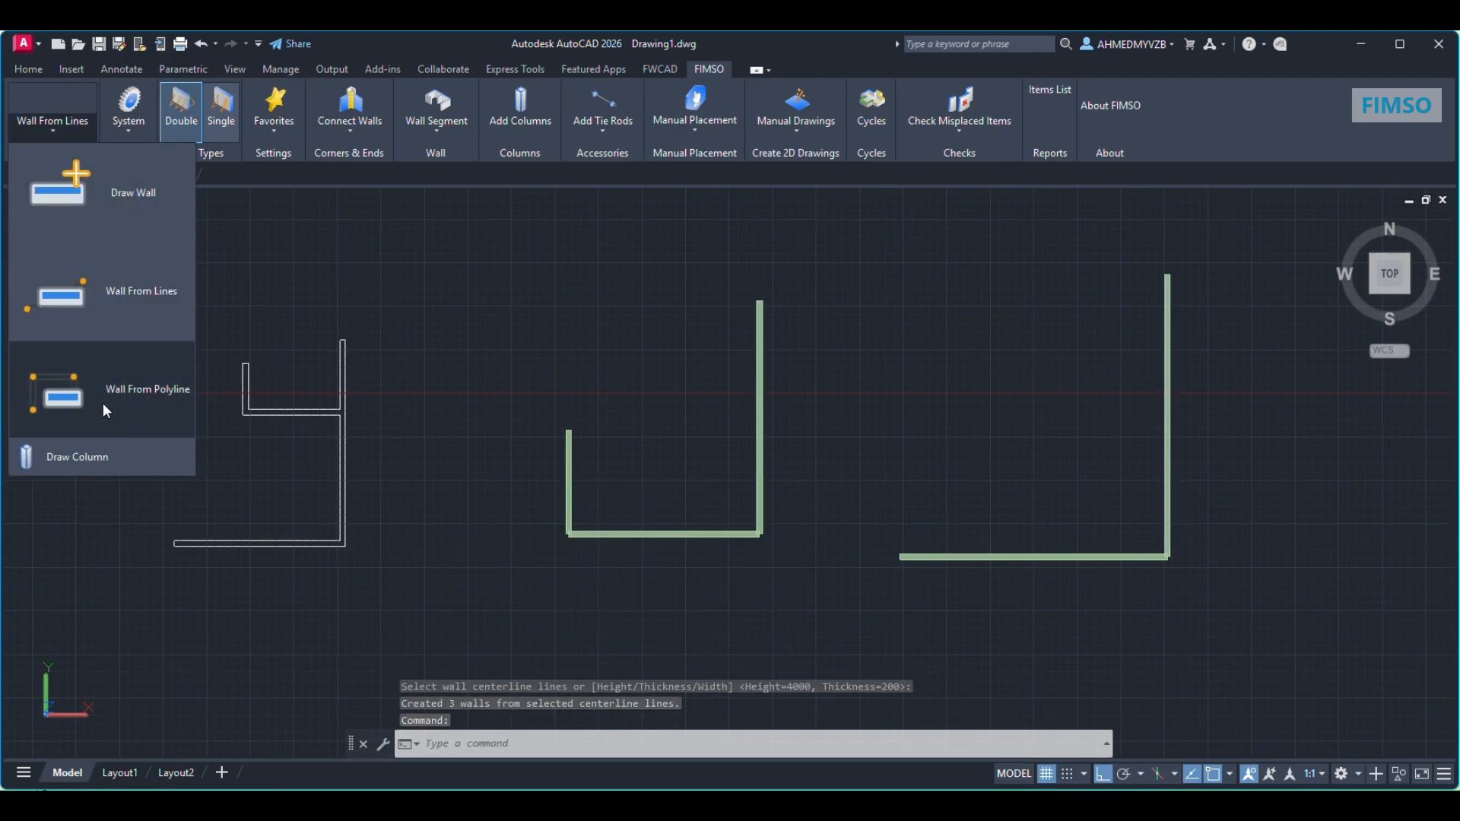
{"action": "left_click", "coordinate": [104, 406]}
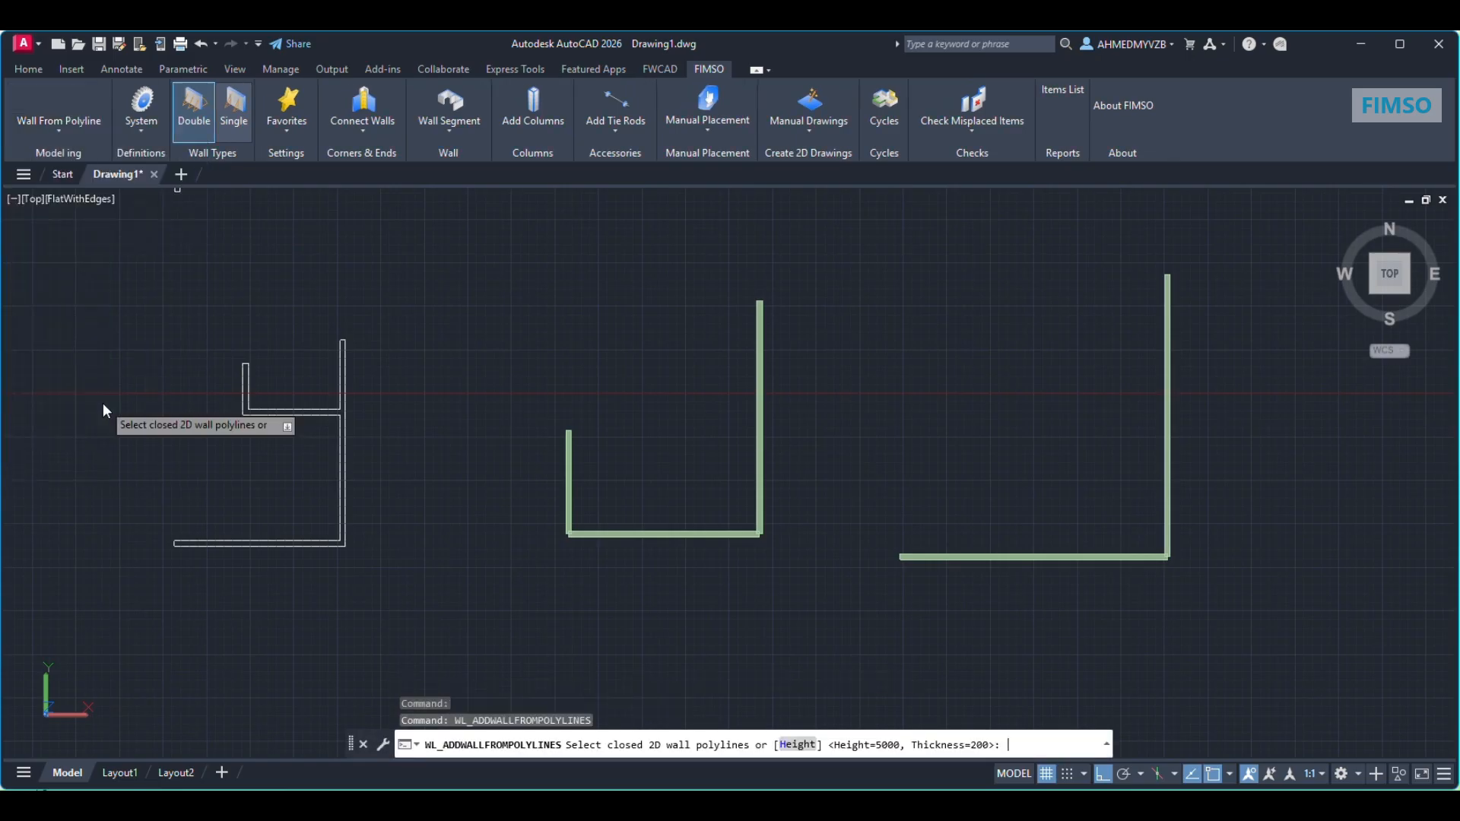
{"action": "left_click", "coordinate": [798, 745]}
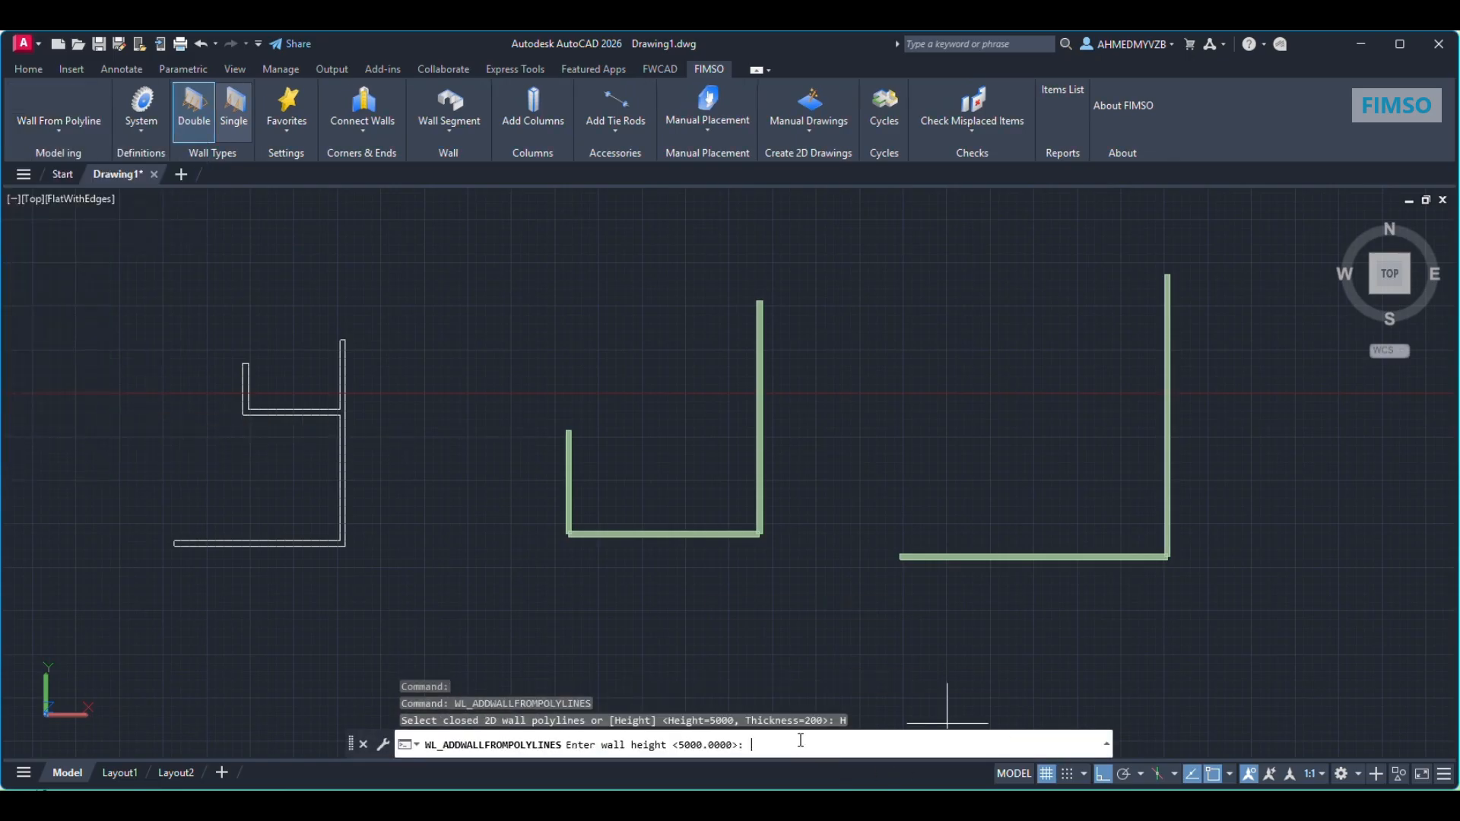
{"action": "type", "text": "60"}
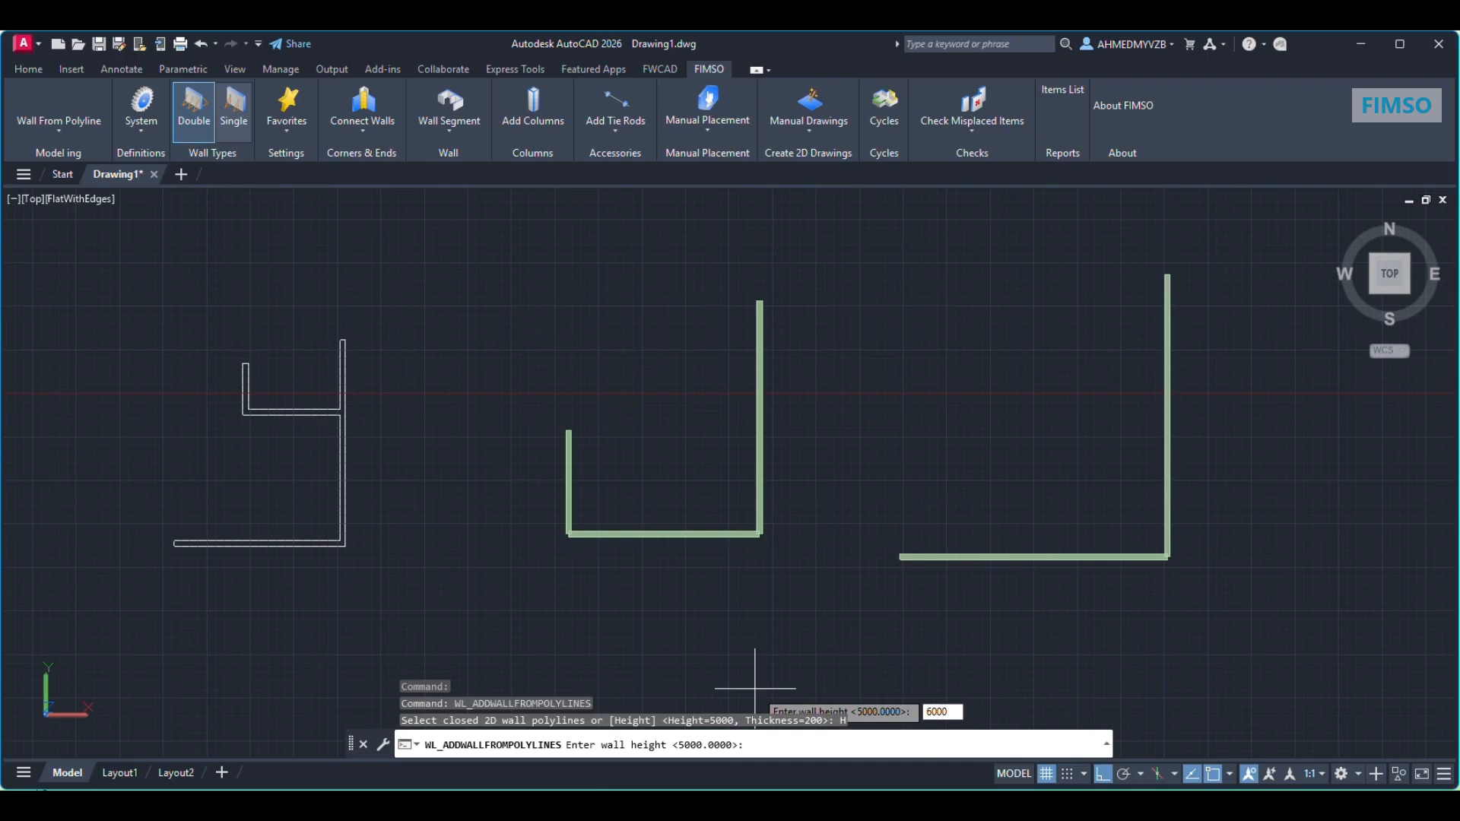
{"action": "type", "text": "00"}
{"action": "key", "text": "Return"}
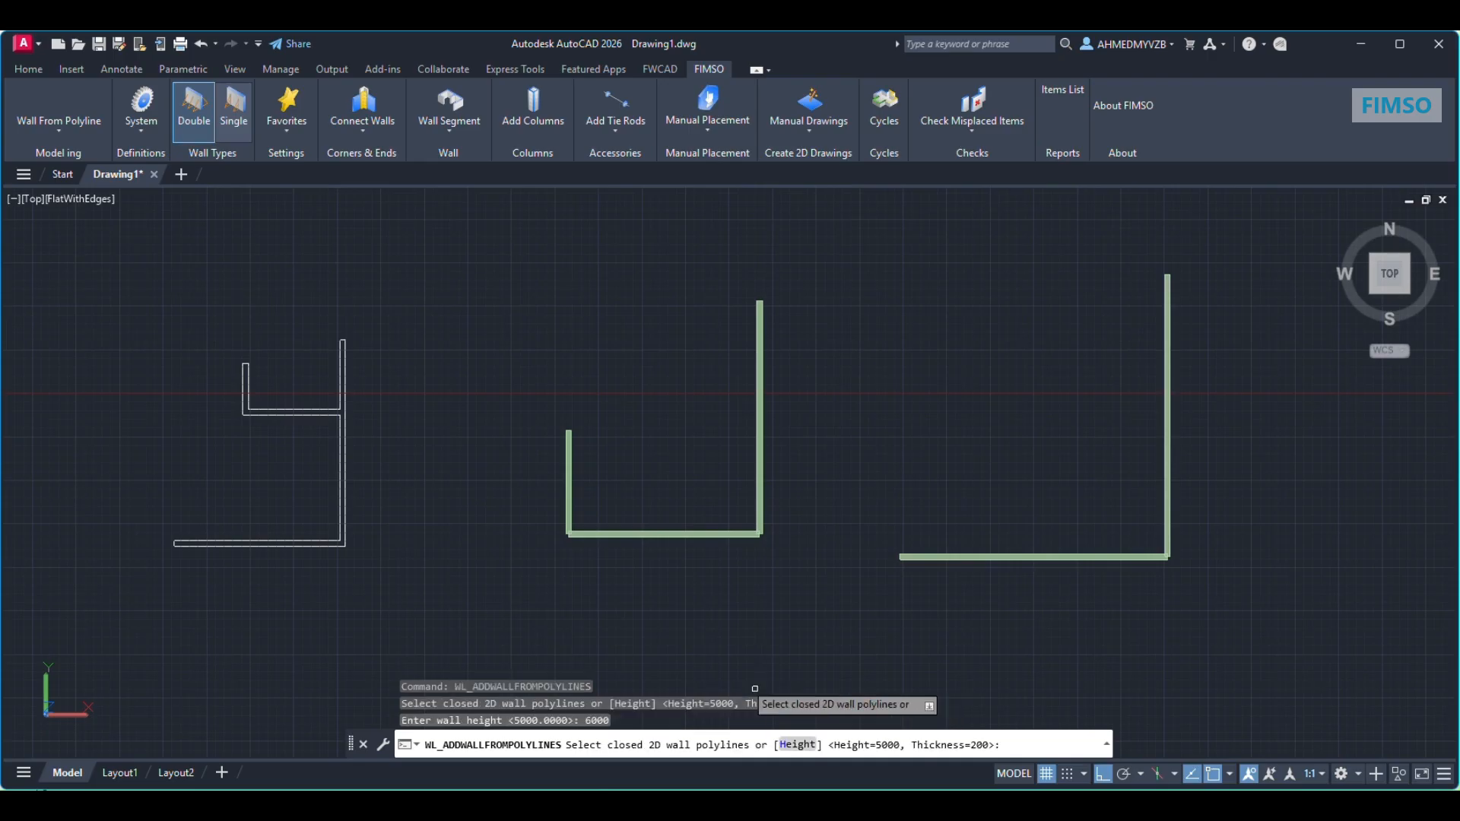
{"action": "left_click", "coordinate": [323, 412]}
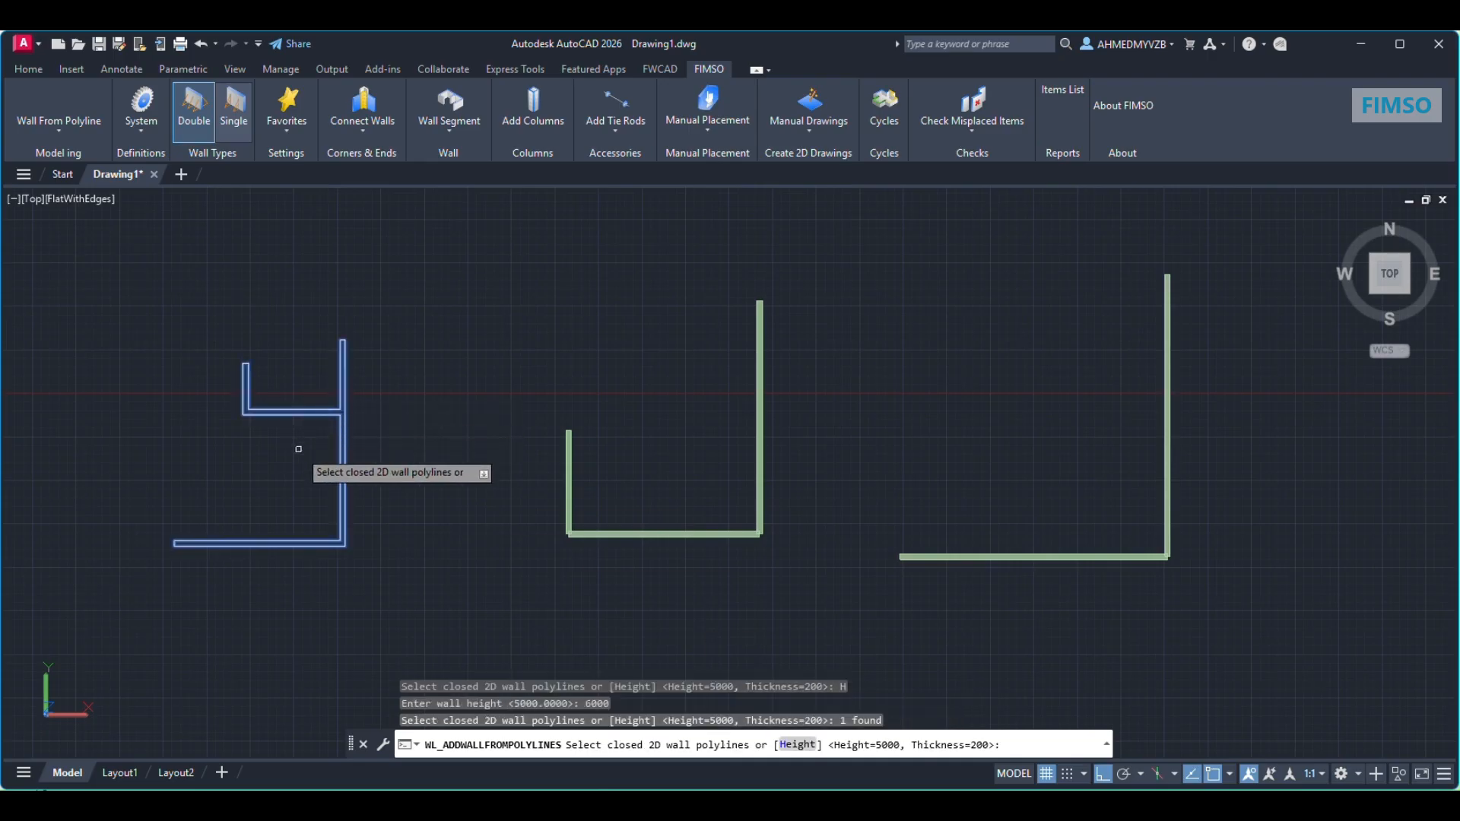
{"action": "key", "text": "Return"}
Step: Add formwork wall segments to all the walls, keeping the preset panel, corner, end wall, filler, clamp and tie rod options
{"action": "scroll", "coordinate": [417, 542], "scroll_direction": "down", "scroll_amount": 2}
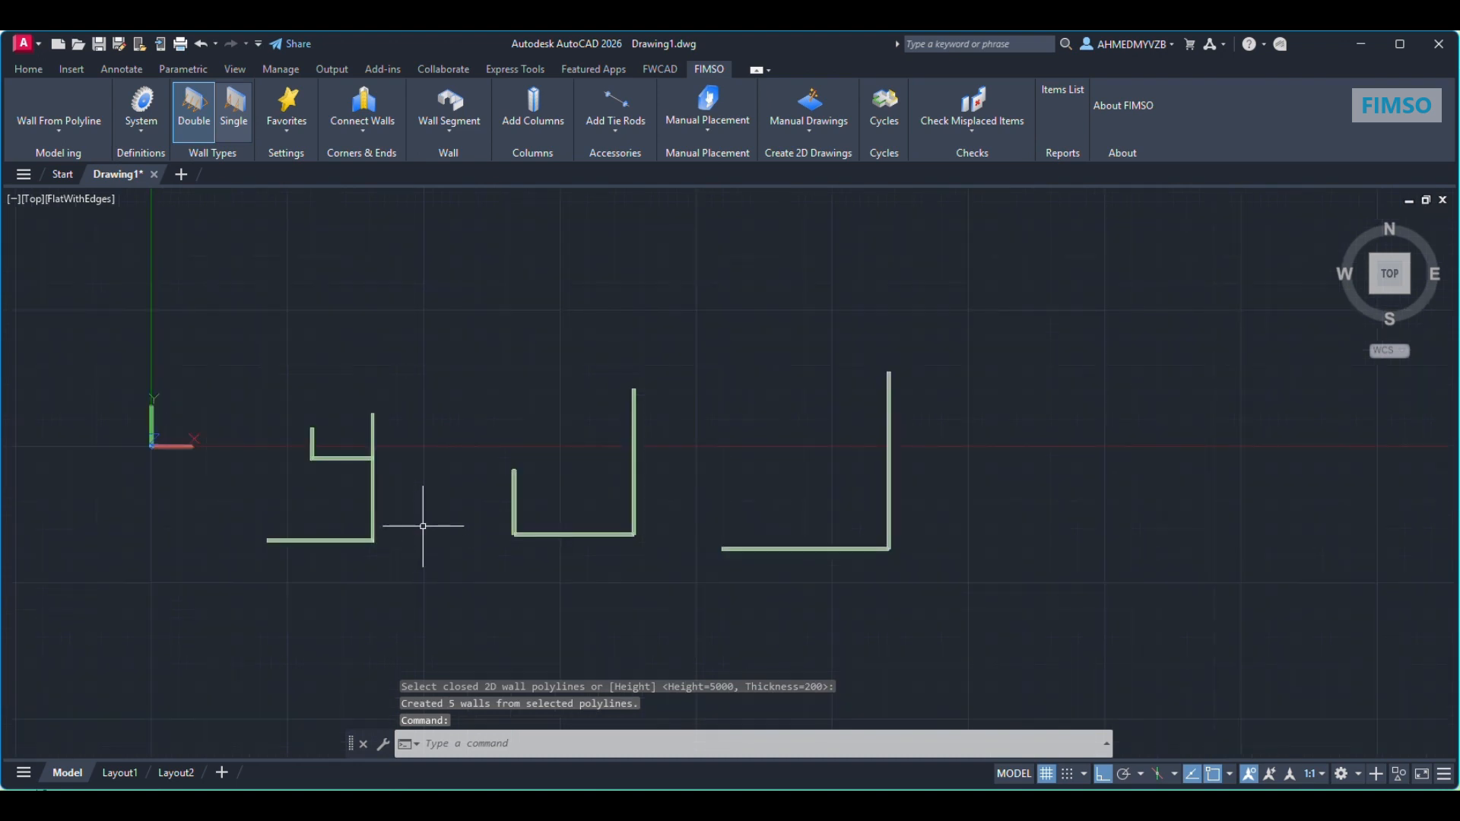
{"action": "type", "text": "ORBIT"}
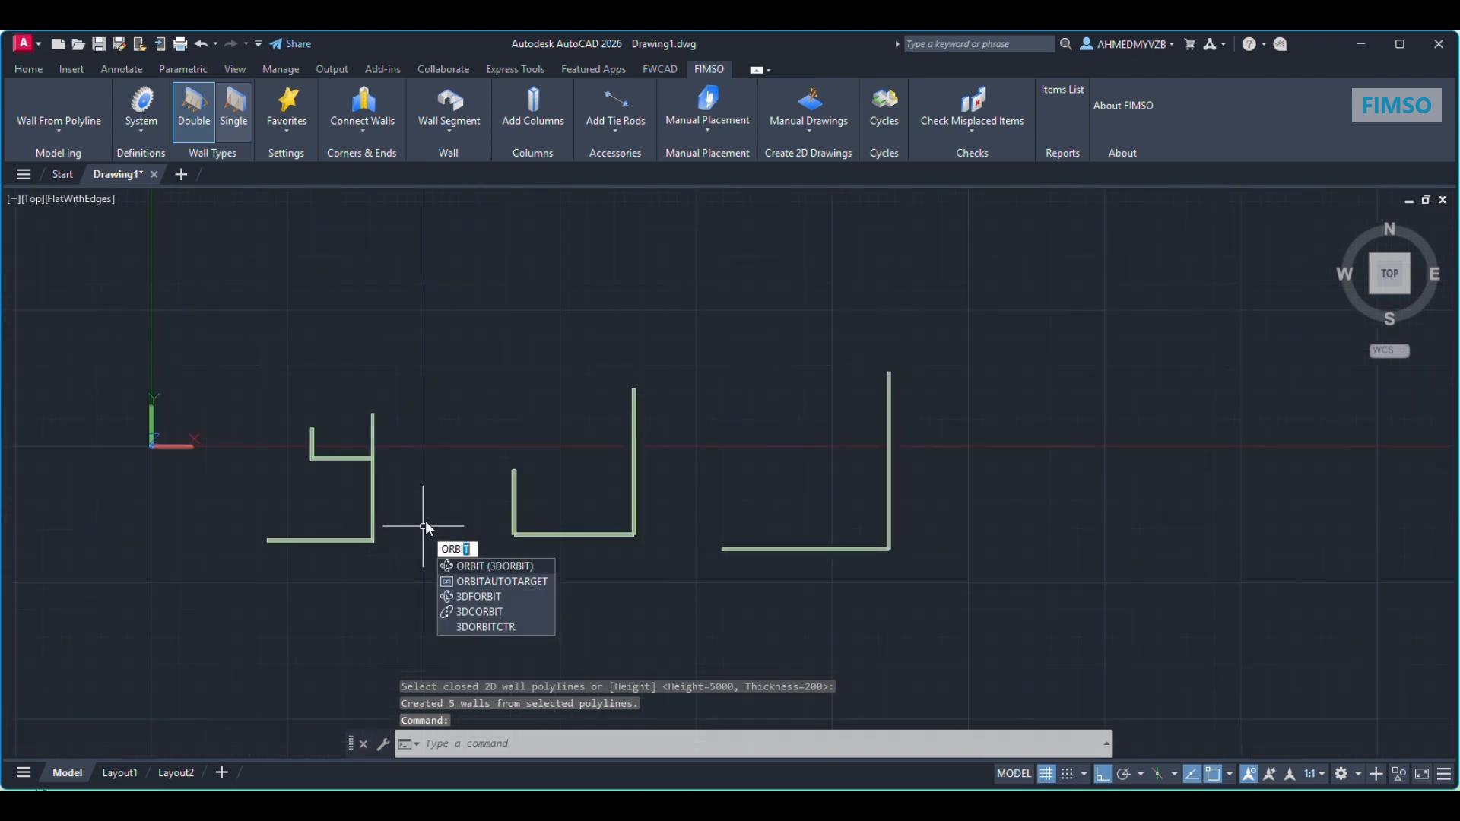
{"action": "key", "text": "Return"}
{"action": "left_click_drag", "start_coordinate": [459, 531], "coordinate": [740, 465]}
{"action": "key", "text": "Escape"}
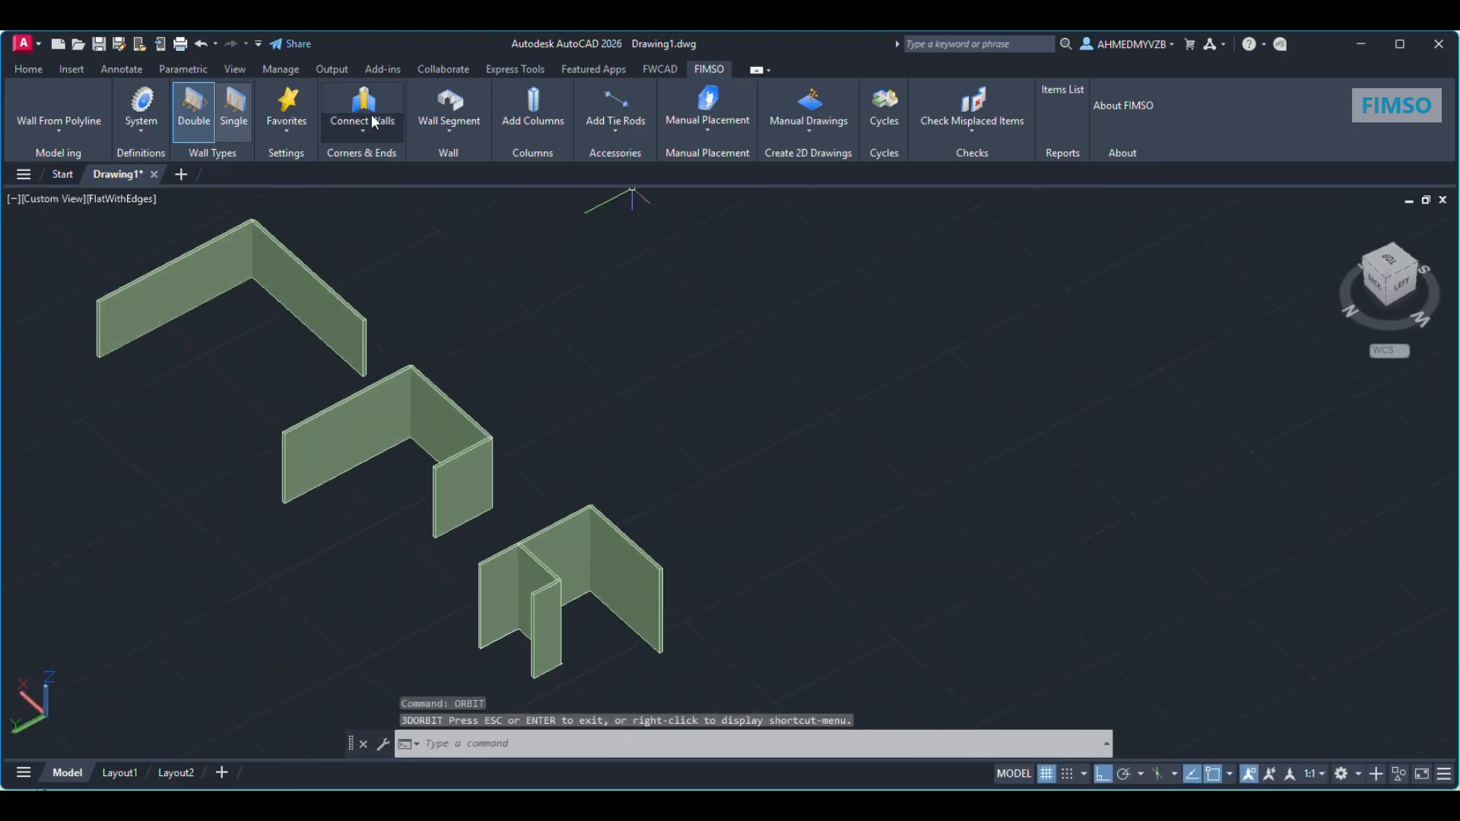
{"action": "left_click", "coordinate": [455, 114]}
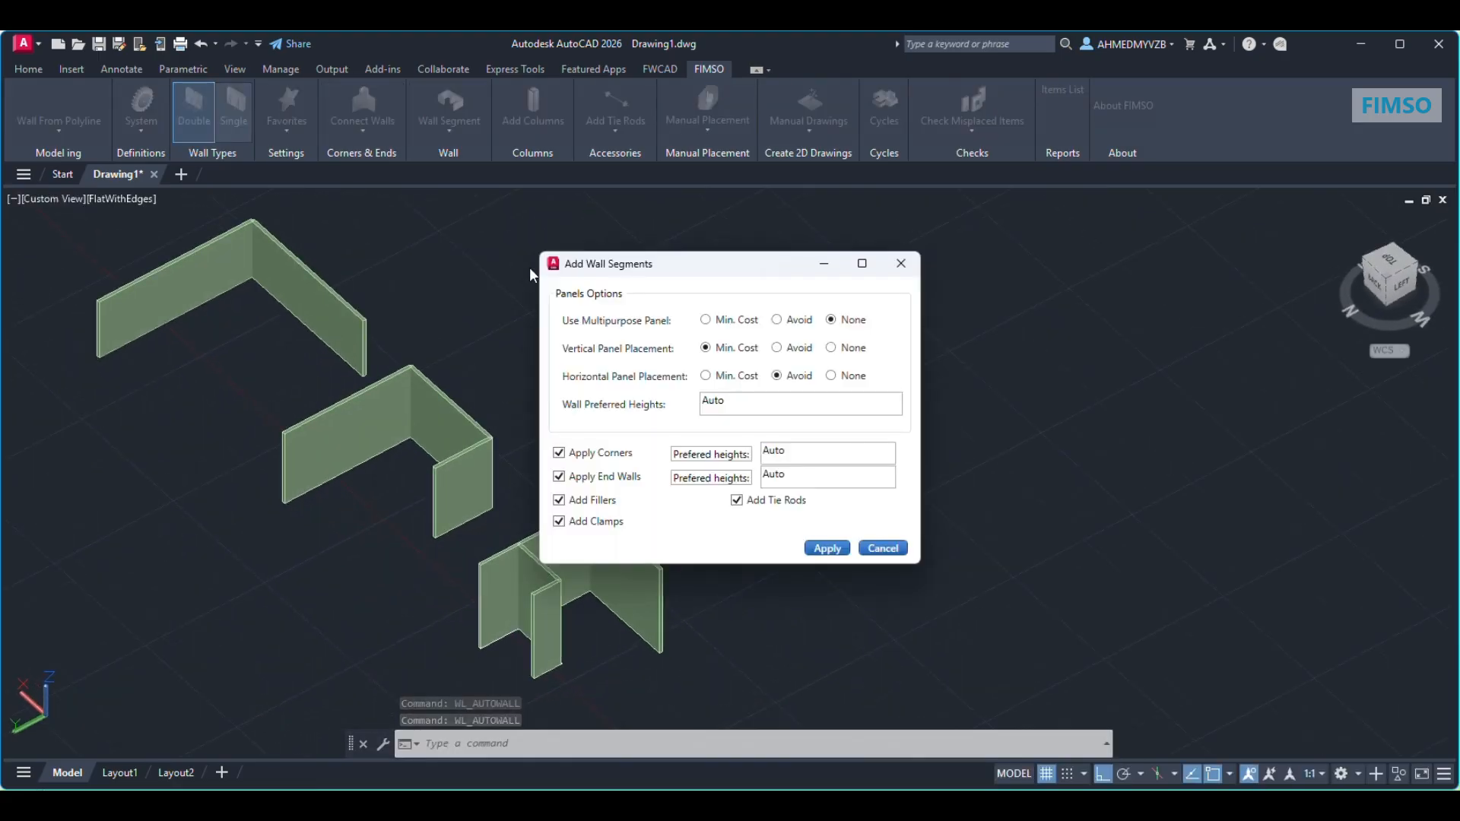
{"action": "left_click", "coordinate": [826, 548]}
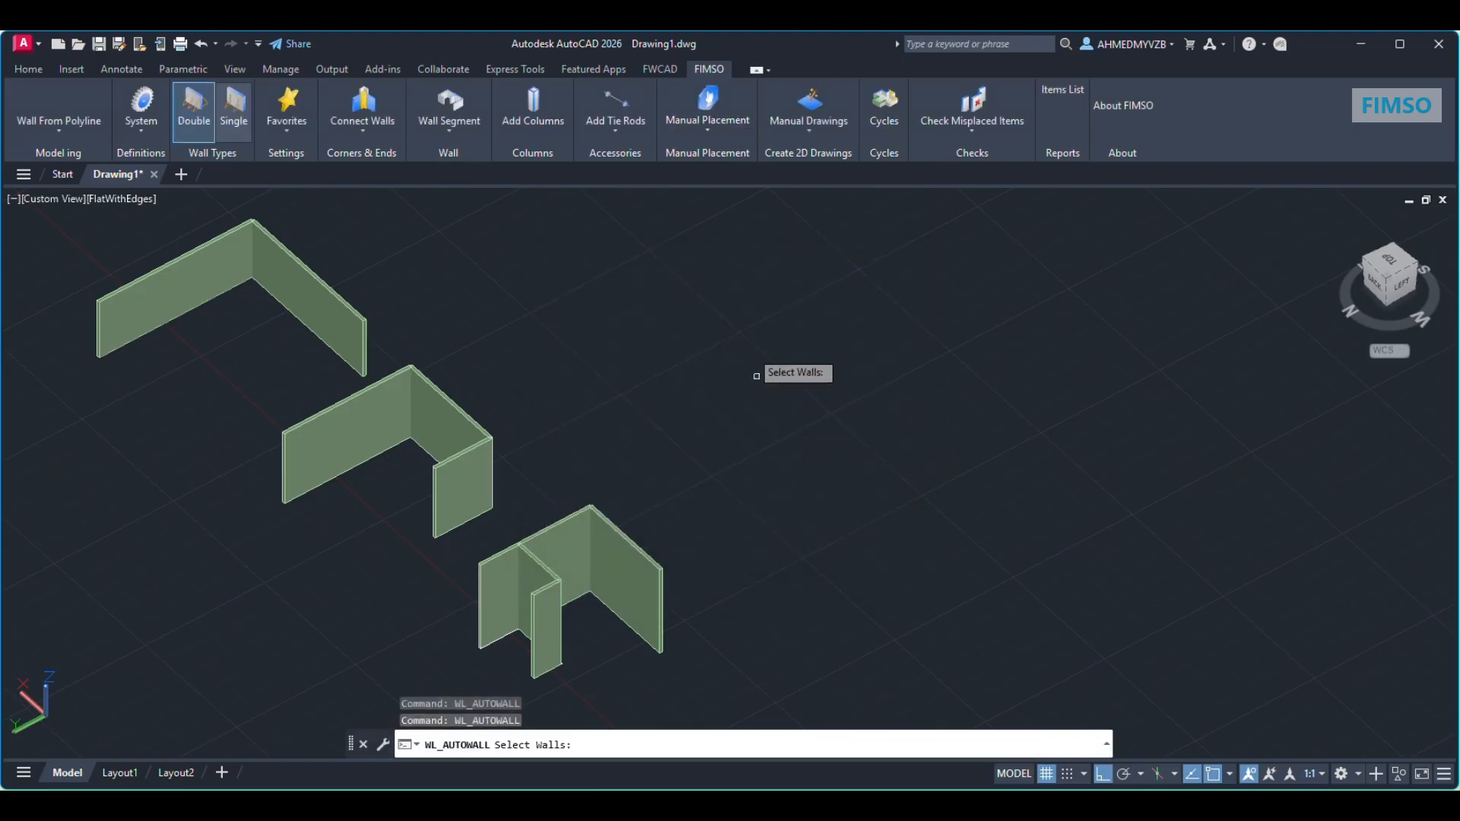
{"action": "left_click", "coordinate": [761, 231]}
{"action": "left_click", "coordinate": [140, 625]}
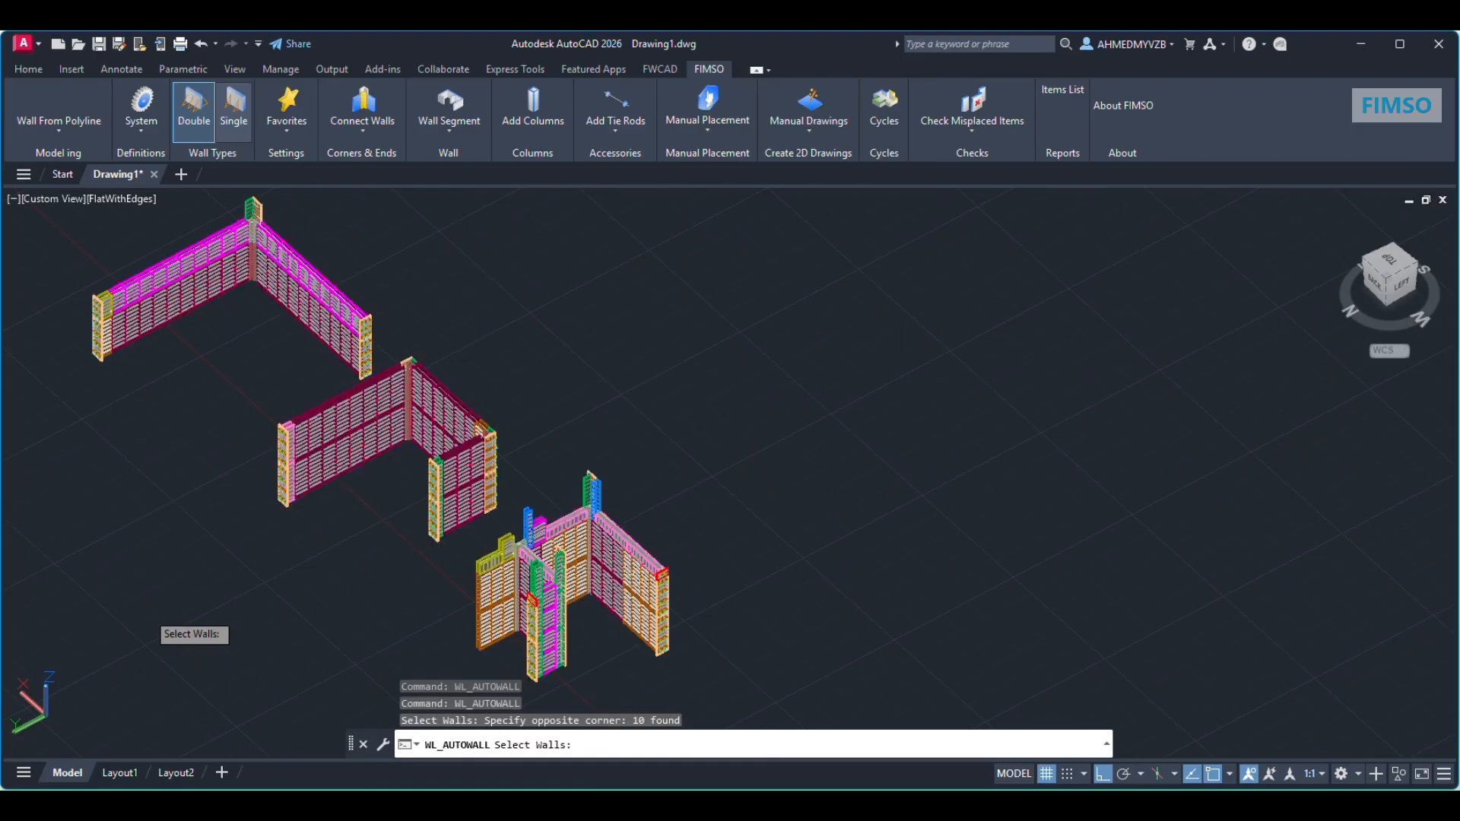
{"action": "key", "text": "Return"}
{"action": "middle_click_drag", "start_coordinate": [391, 522], "coordinate": [407, 554], "text": "shift"}
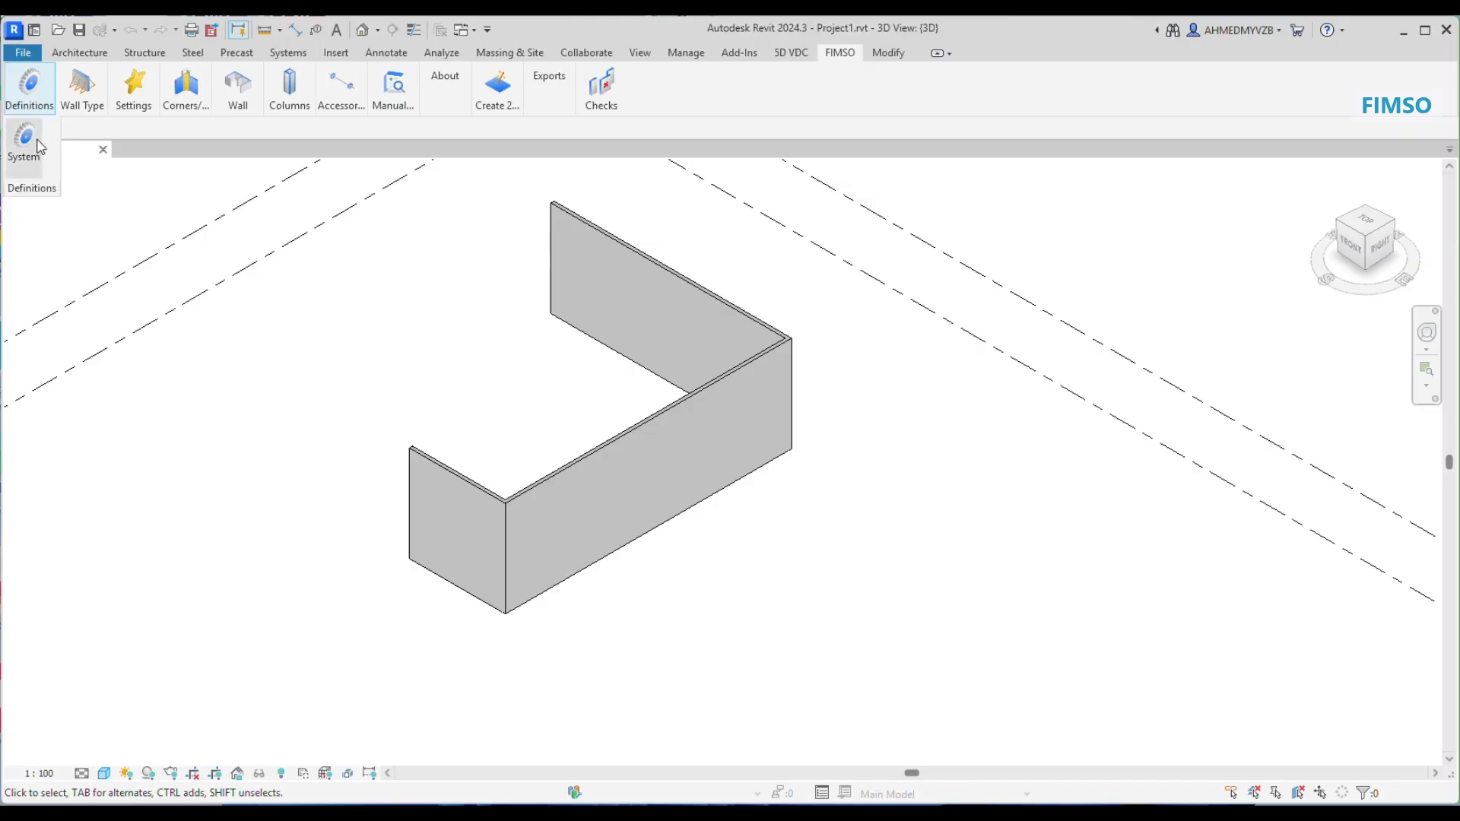
Step: In Revit, choose Tetrix in the formwork systems management, view its integrity check options and accept the system selection
{"action": "left_click", "coordinate": [24, 144]}
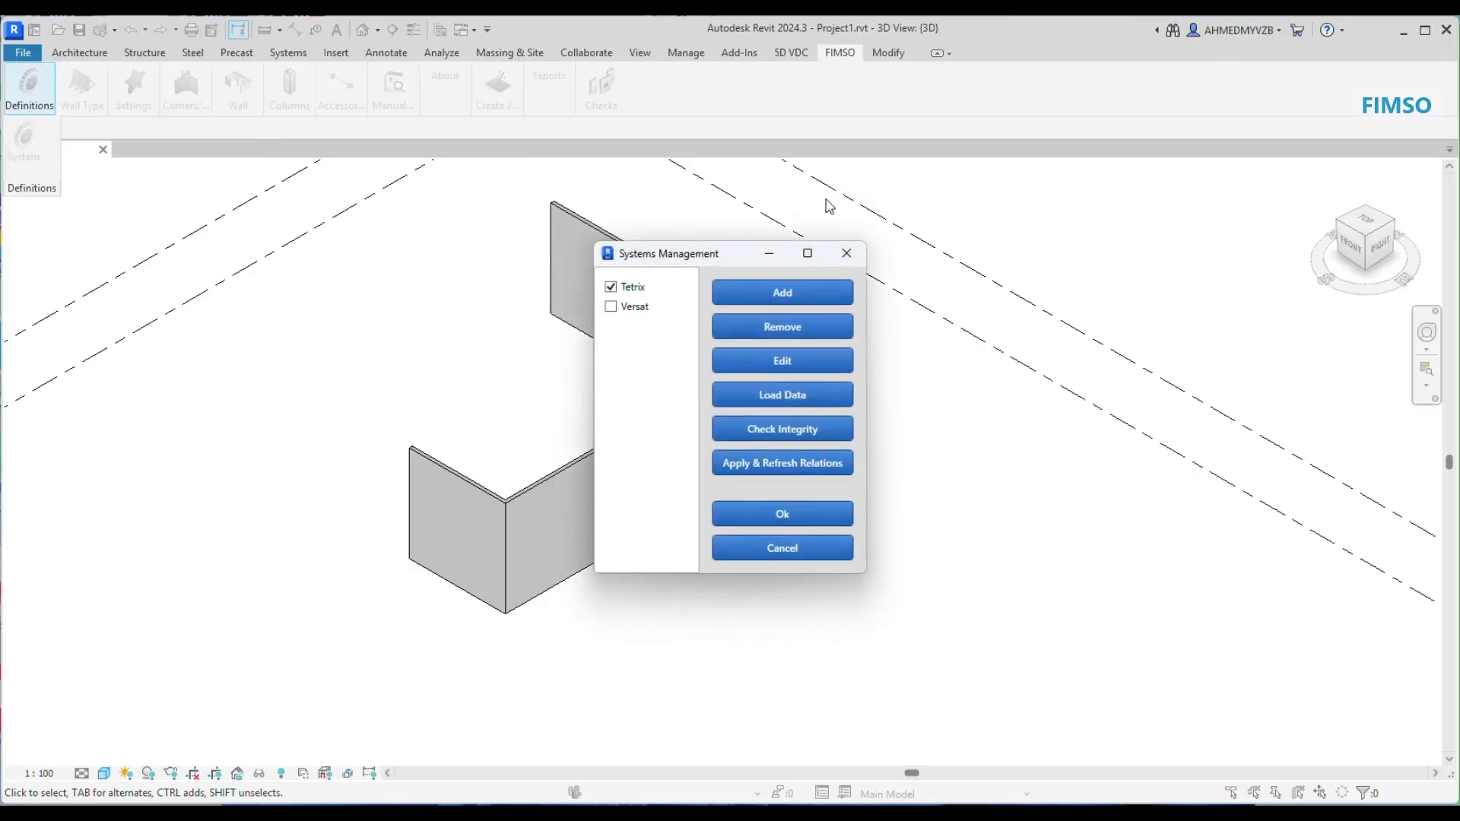
{"action": "left_click", "coordinate": [647, 307]}
{"action": "left_click", "coordinate": [639, 290]}
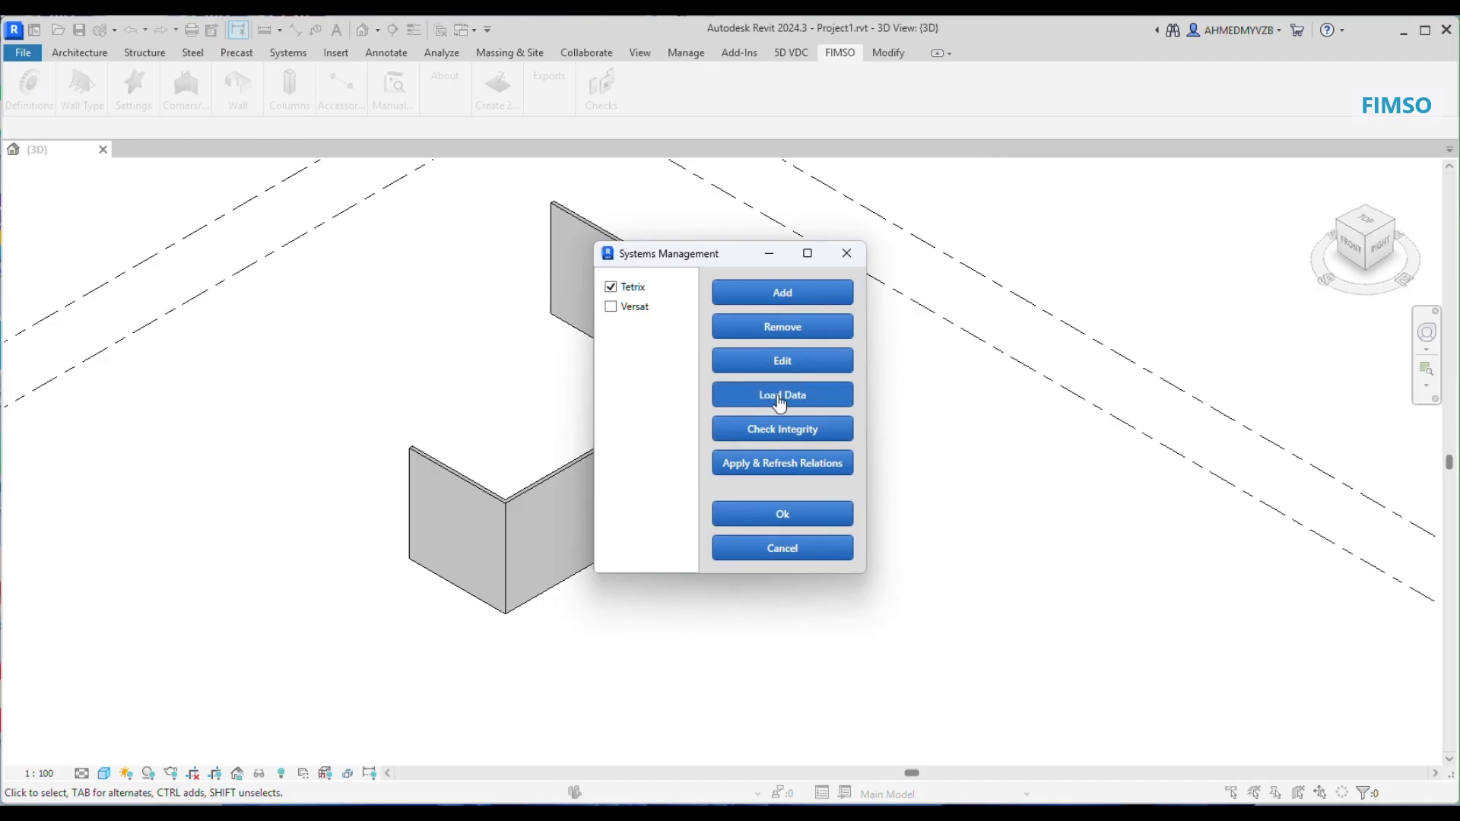
{"action": "left_click", "coordinate": [779, 430]}
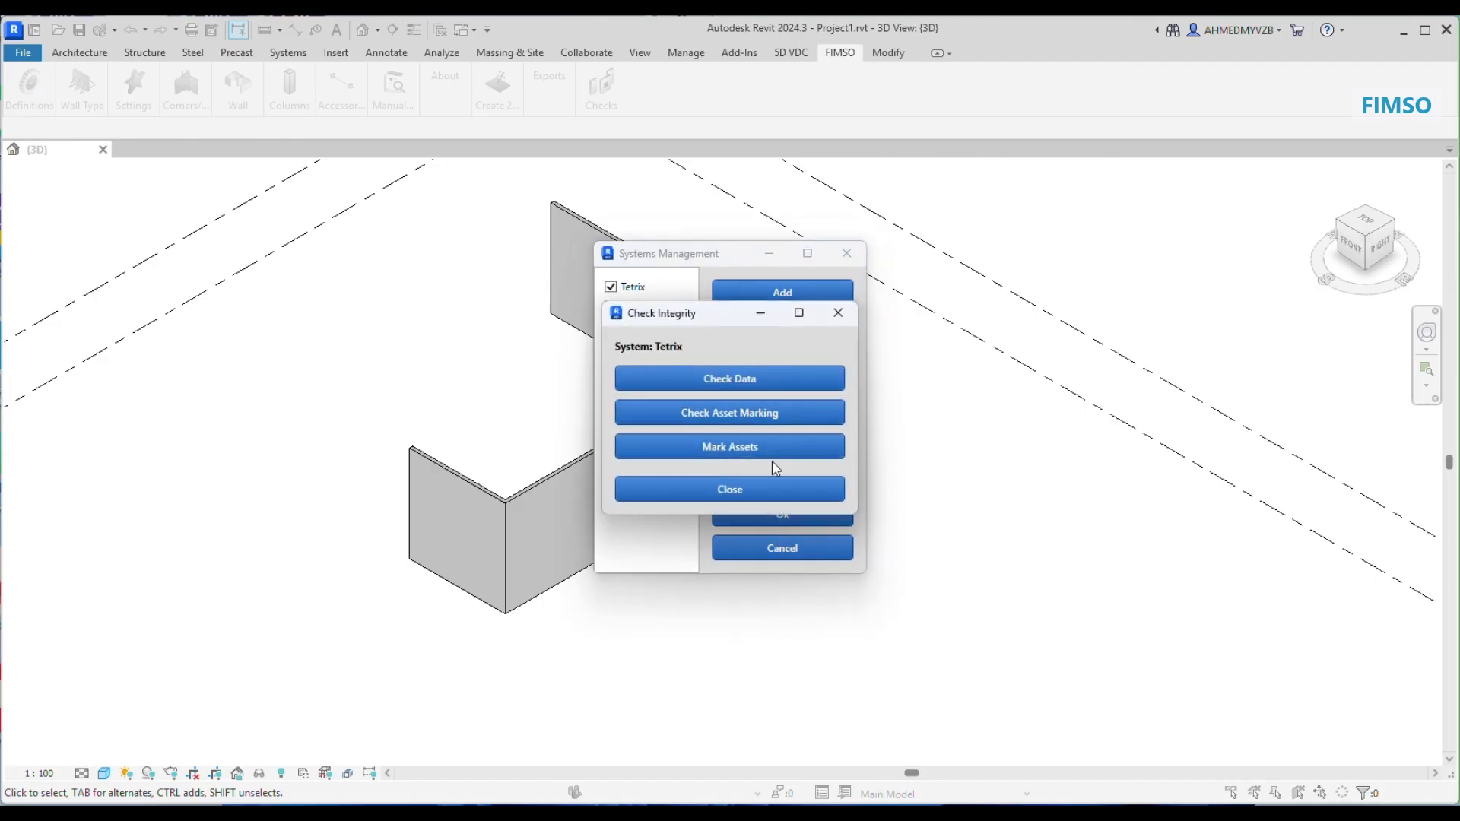
{"action": "left_click", "coordinate": [785, 497]}
{"action": "left_click", "coordinate": [783, 514]}
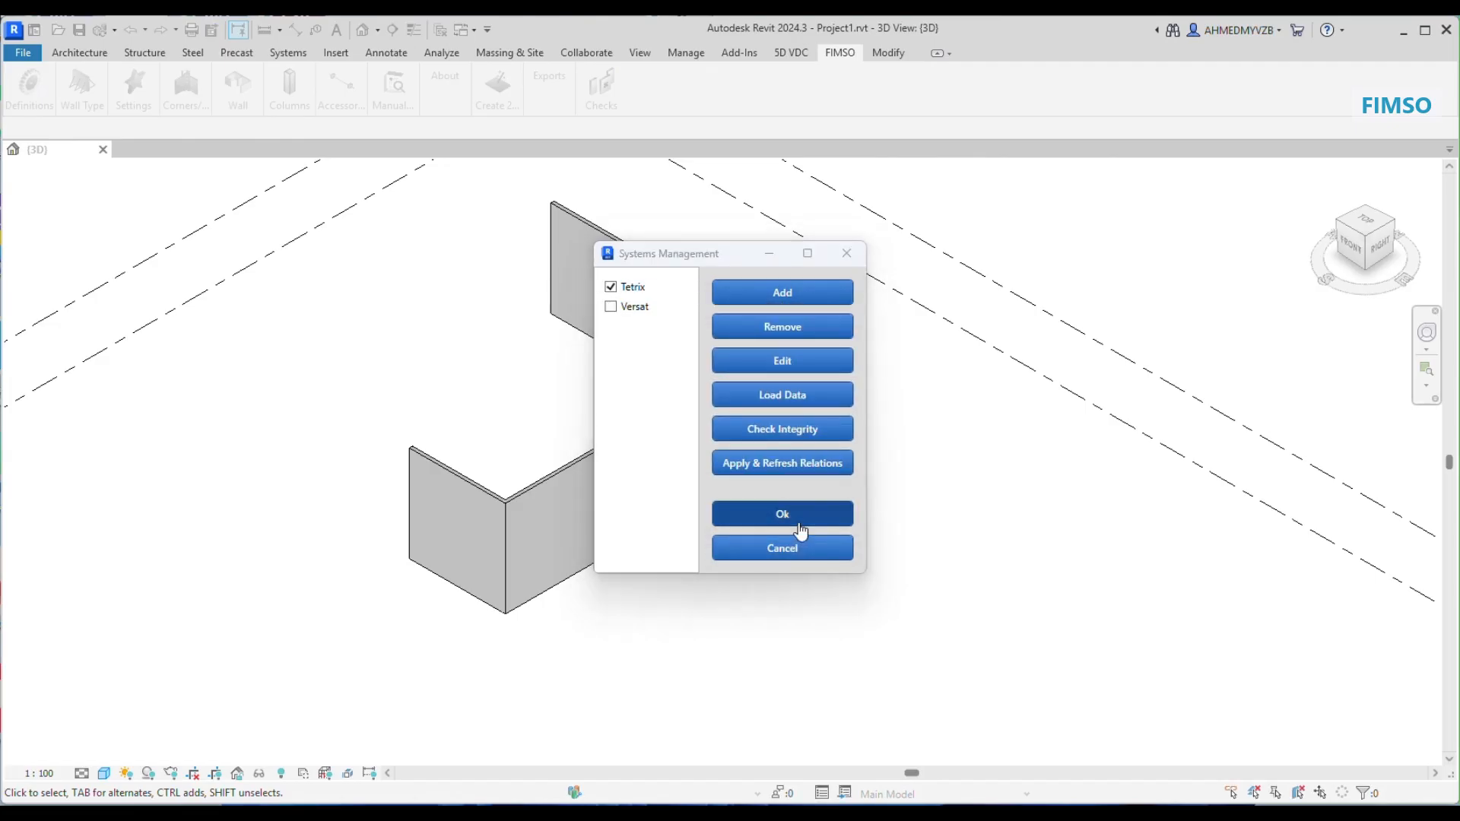
Step: Open the formwork favorites and review the priority order of the corner types
{"action": "left_click", "coordinate": [137, 95]}
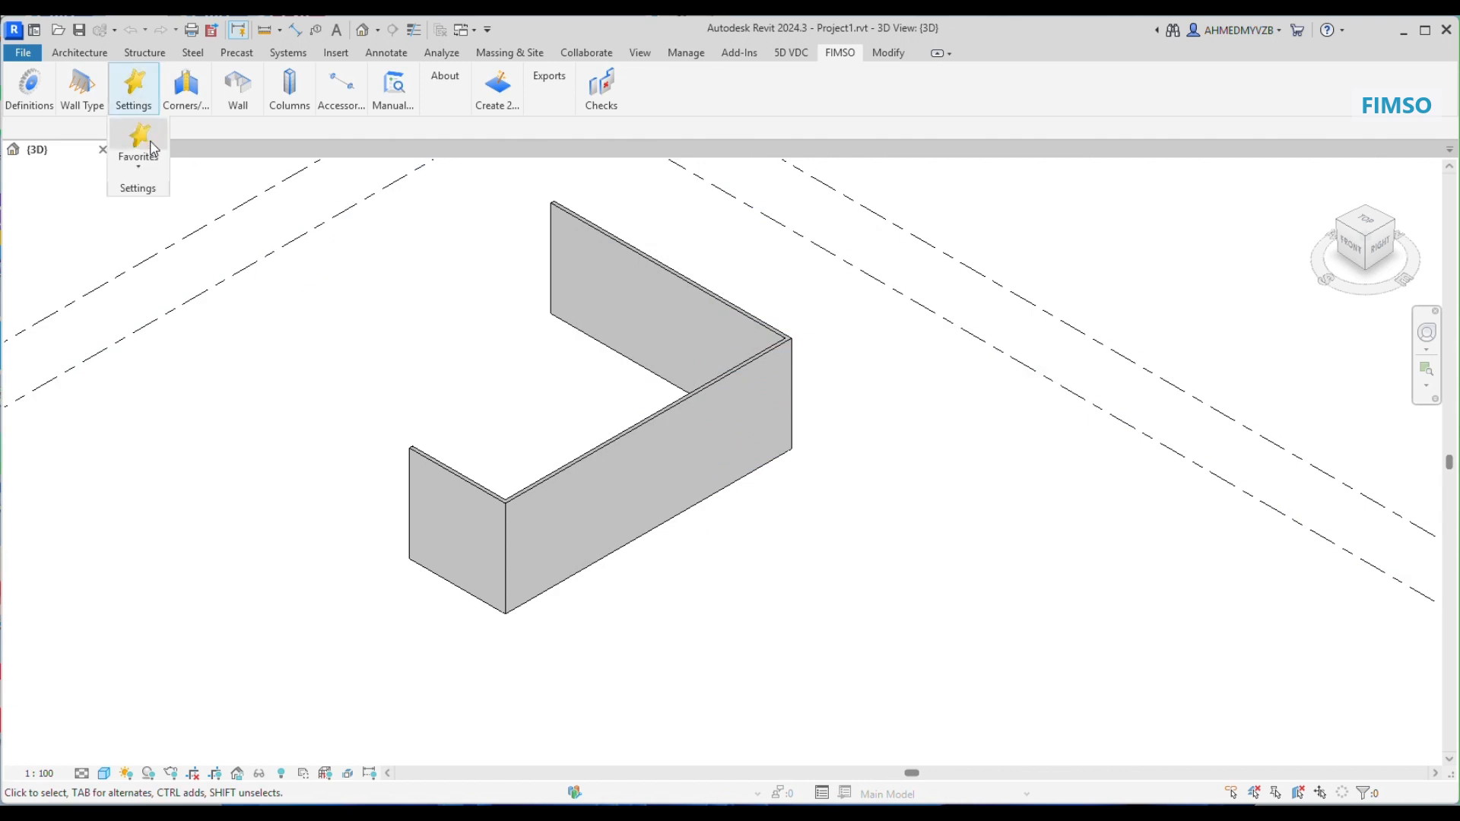
{"action": "left_click", "coordinate": [139, 141]}
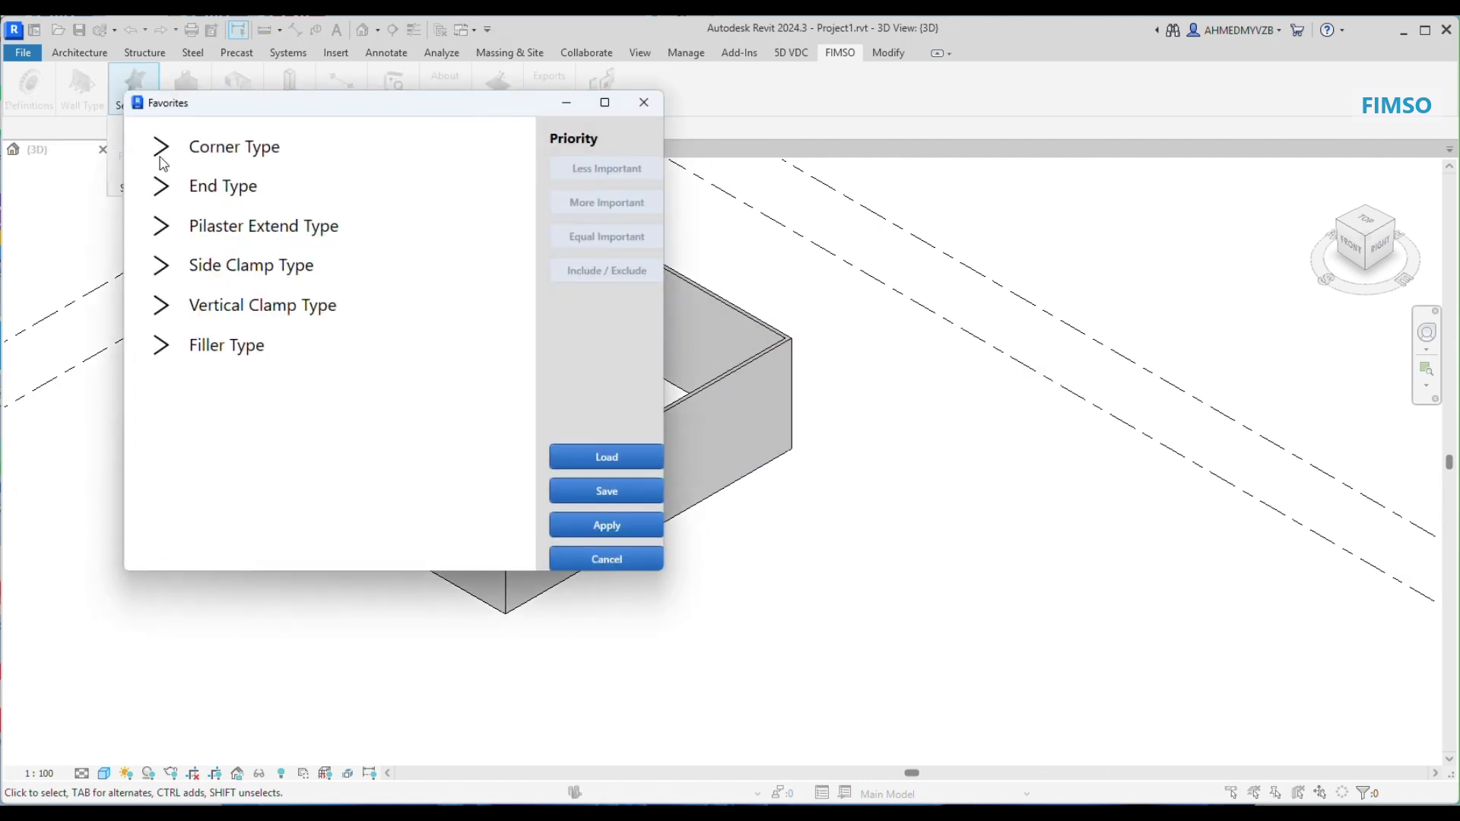
{"action": "left_click", "coordinate": [162, 156]}
{"action": "left_click", "coordinate": [270, 274]}
{"action": "left_click", "coordinate": [268, 278]}
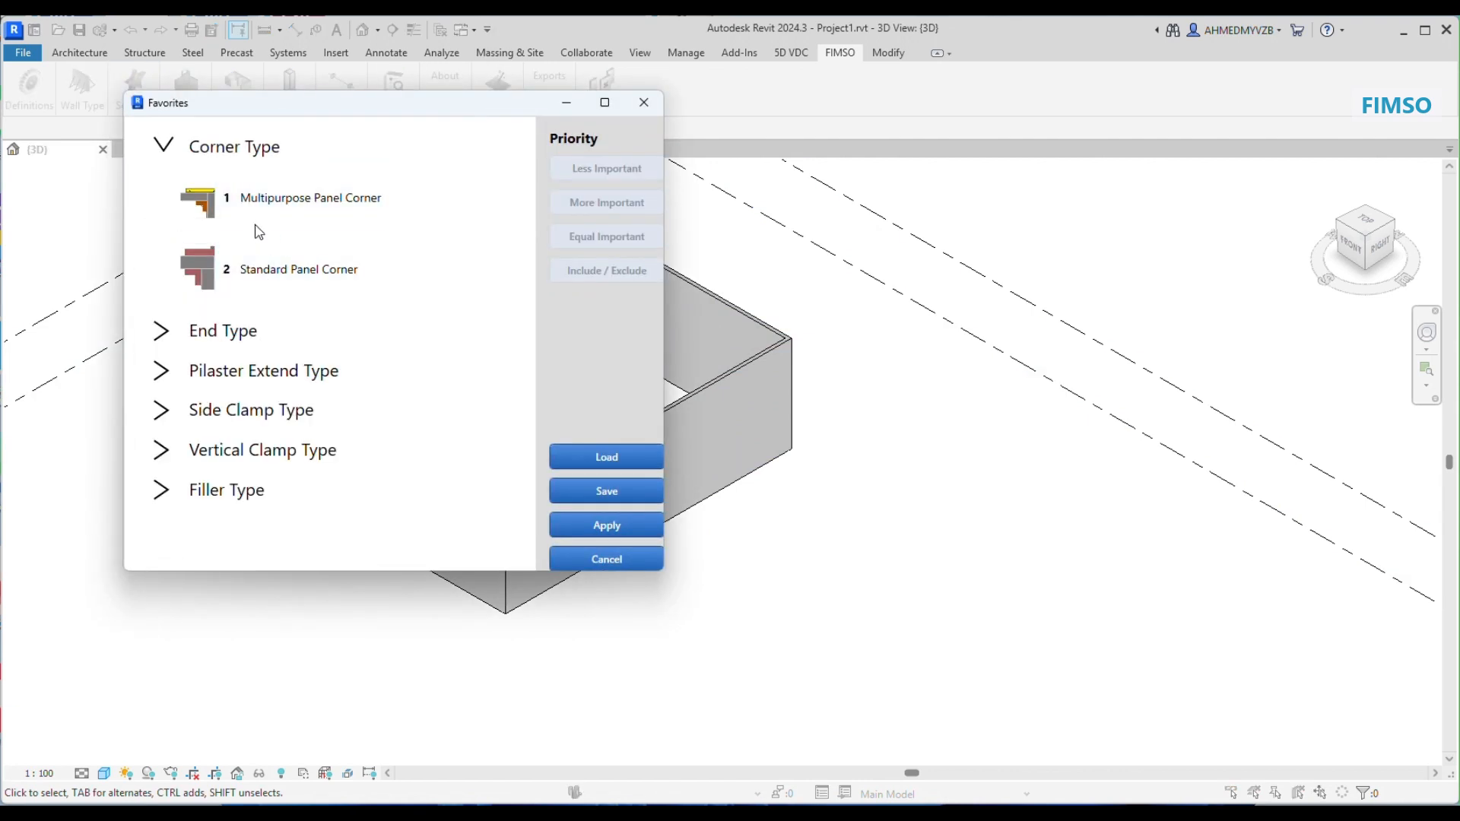
{"action": "mouse_move", "coordinate": [258, 232]}
{"action": "left_mouse_down"}
{"action": "mouse_move", "coordinate": [287, 244]}
{"action": "mouse_move", "coordinate": [267, 253]}
{"action": "left_mouse_up"}
Step: Move End Type A to first priority among the end types, include it, and apply the favorites
{"action": "left_click", "coordinate": [169, 329]}
{"action": "left_click", "coordinate": [253, 378]}
{"action": "left_click", "coordinate": [272, 323]}
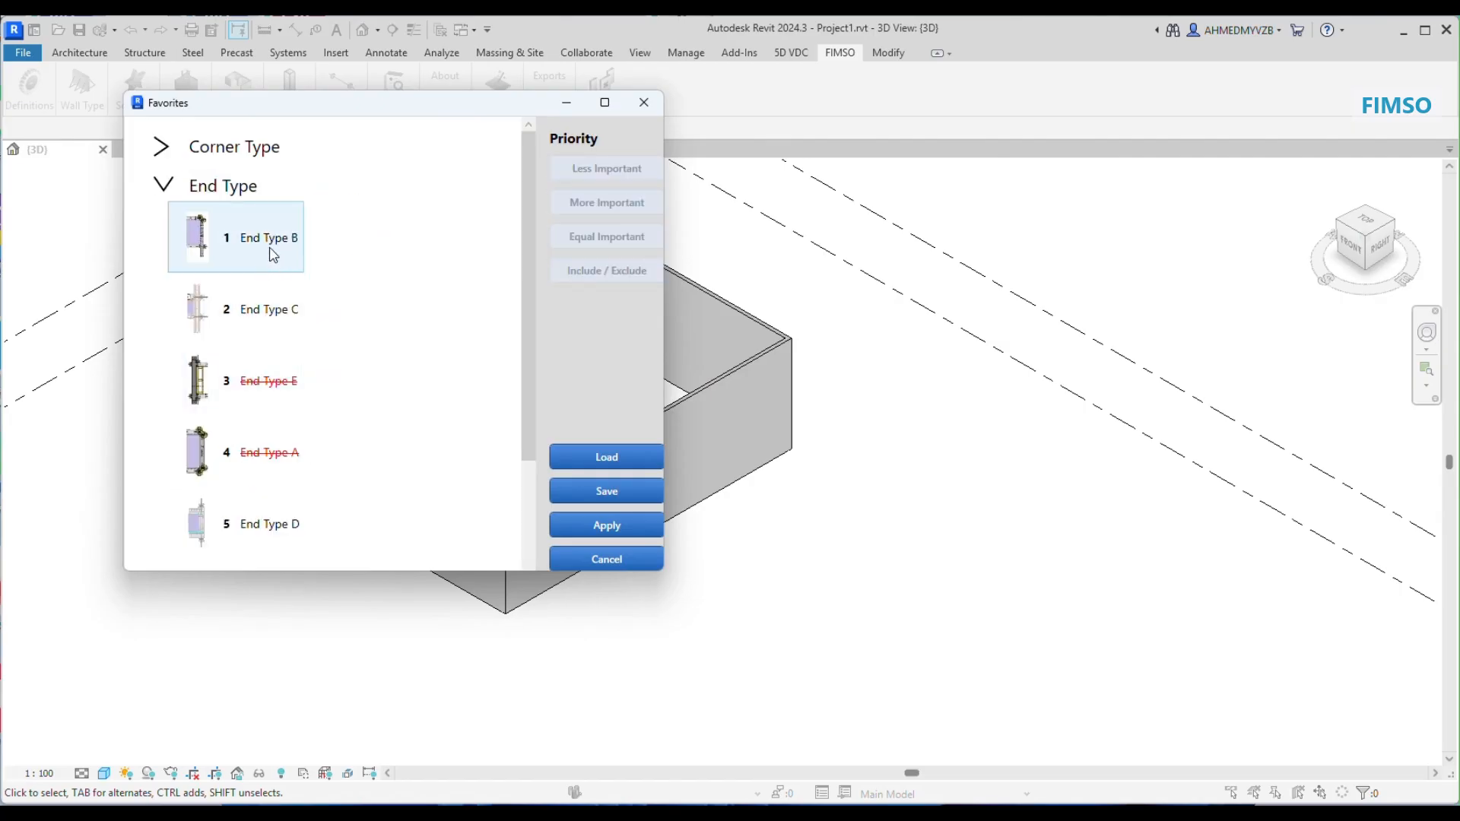
{"action": "left_click", "coordinate": [271, 455]}
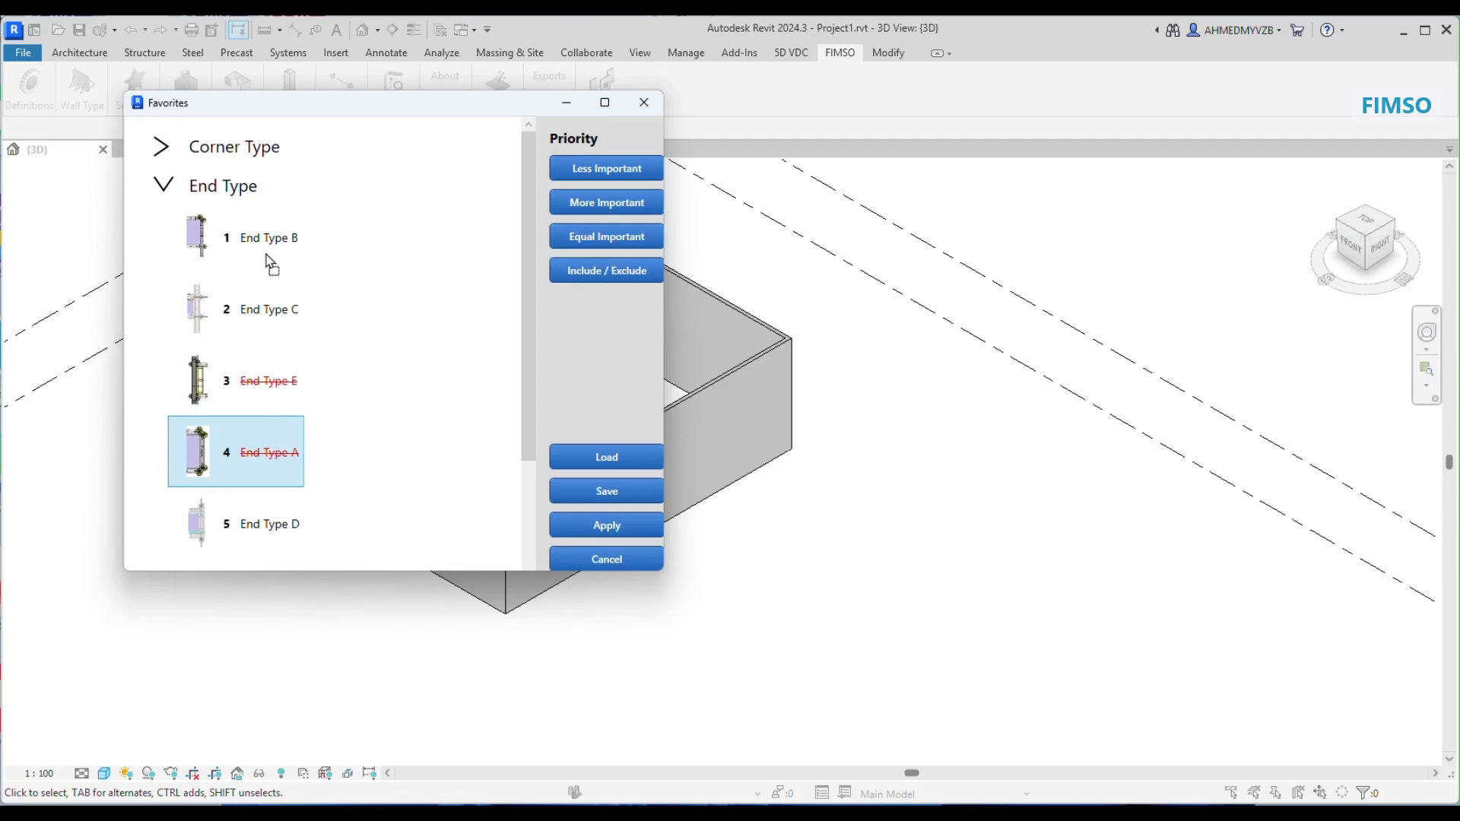
{"action": "left_click_drag", "start_coordinate": [268, 262], "coordinate": [267, 258]}
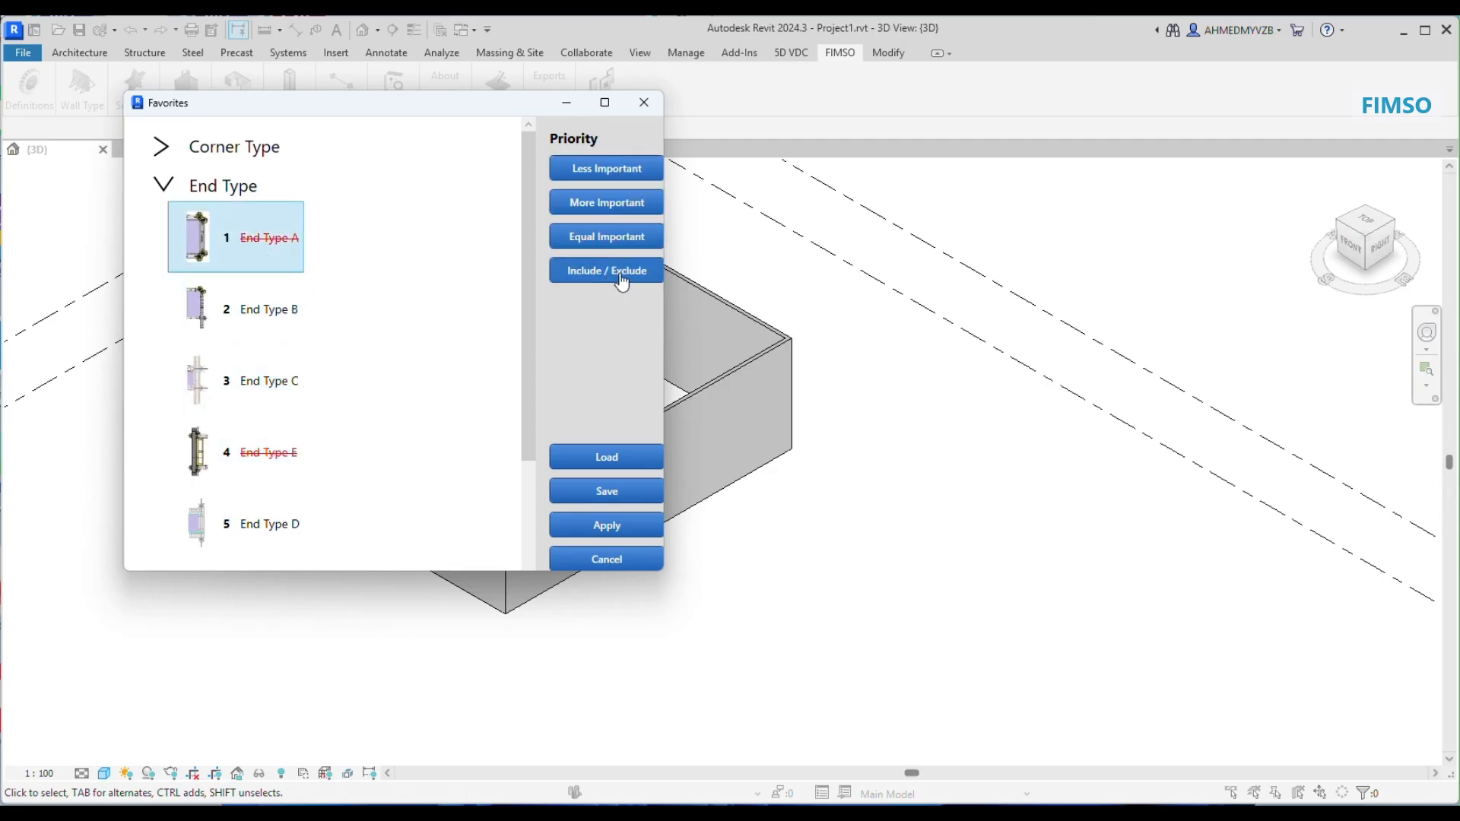
{"action": "left_click", "coordinate": [622, 280]}
{"action": "left_click", "coordinate": [637, 526]}
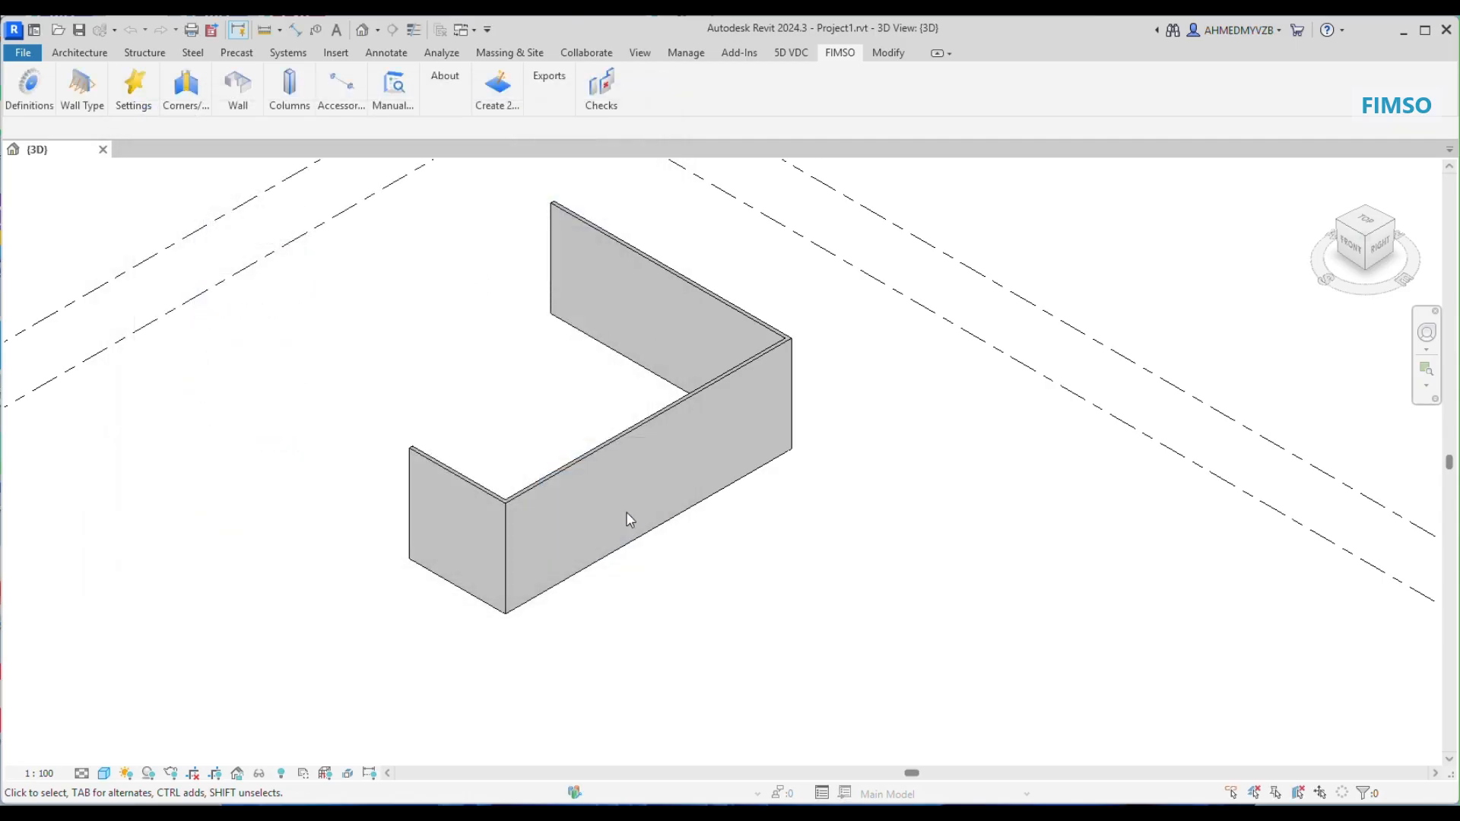
Step: Deactivate the 94 x 1500 x 900 and 94 x 1500 x 750 wall panels in the stock settings
{"action": "left_click", "coordinate": [134, 104]}
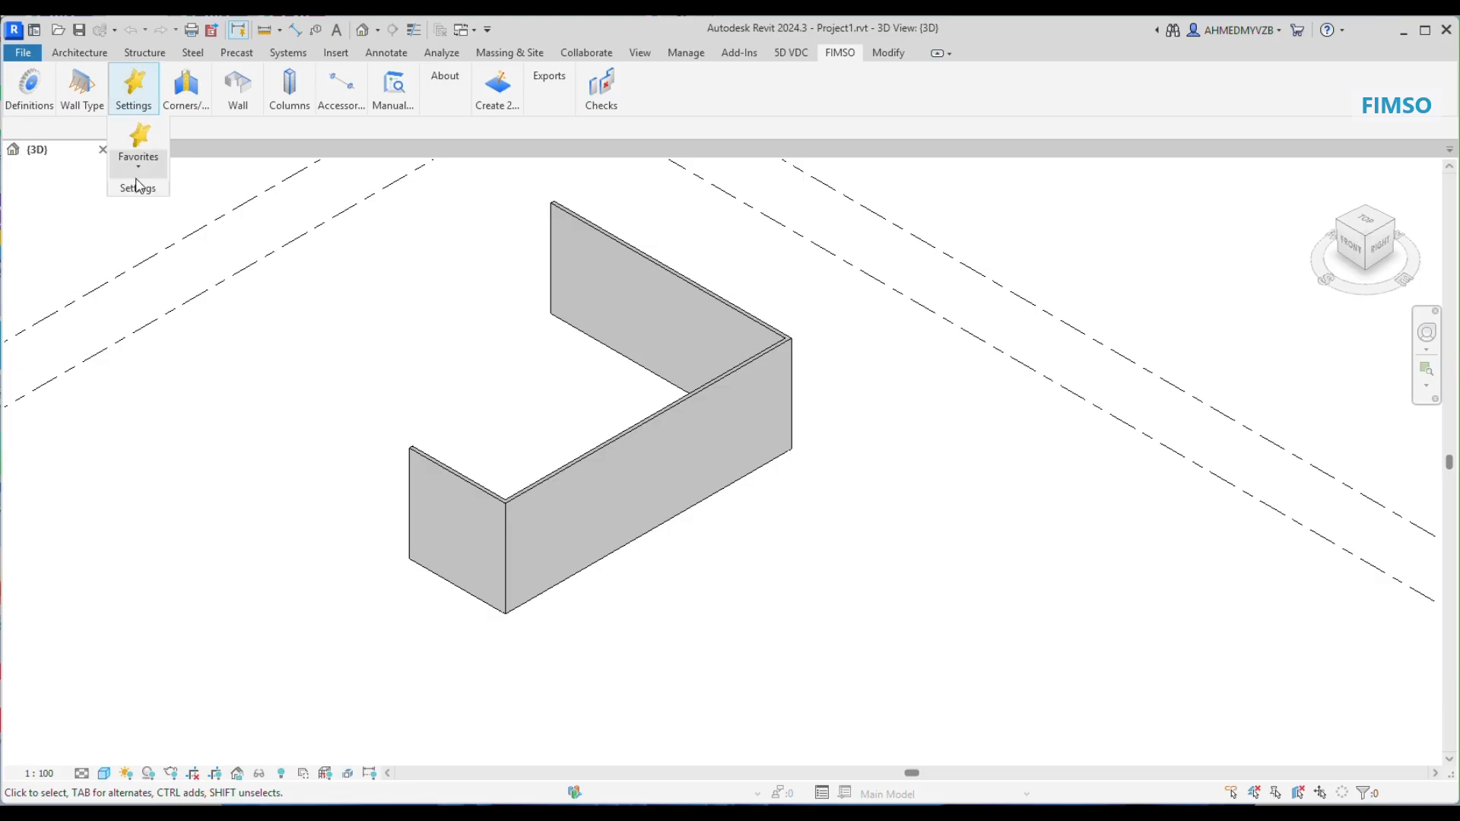
{"action": "mouse_move", "coordinate": [140, 187]}
{"action": "left_click", "coordinate": [151, 236]}
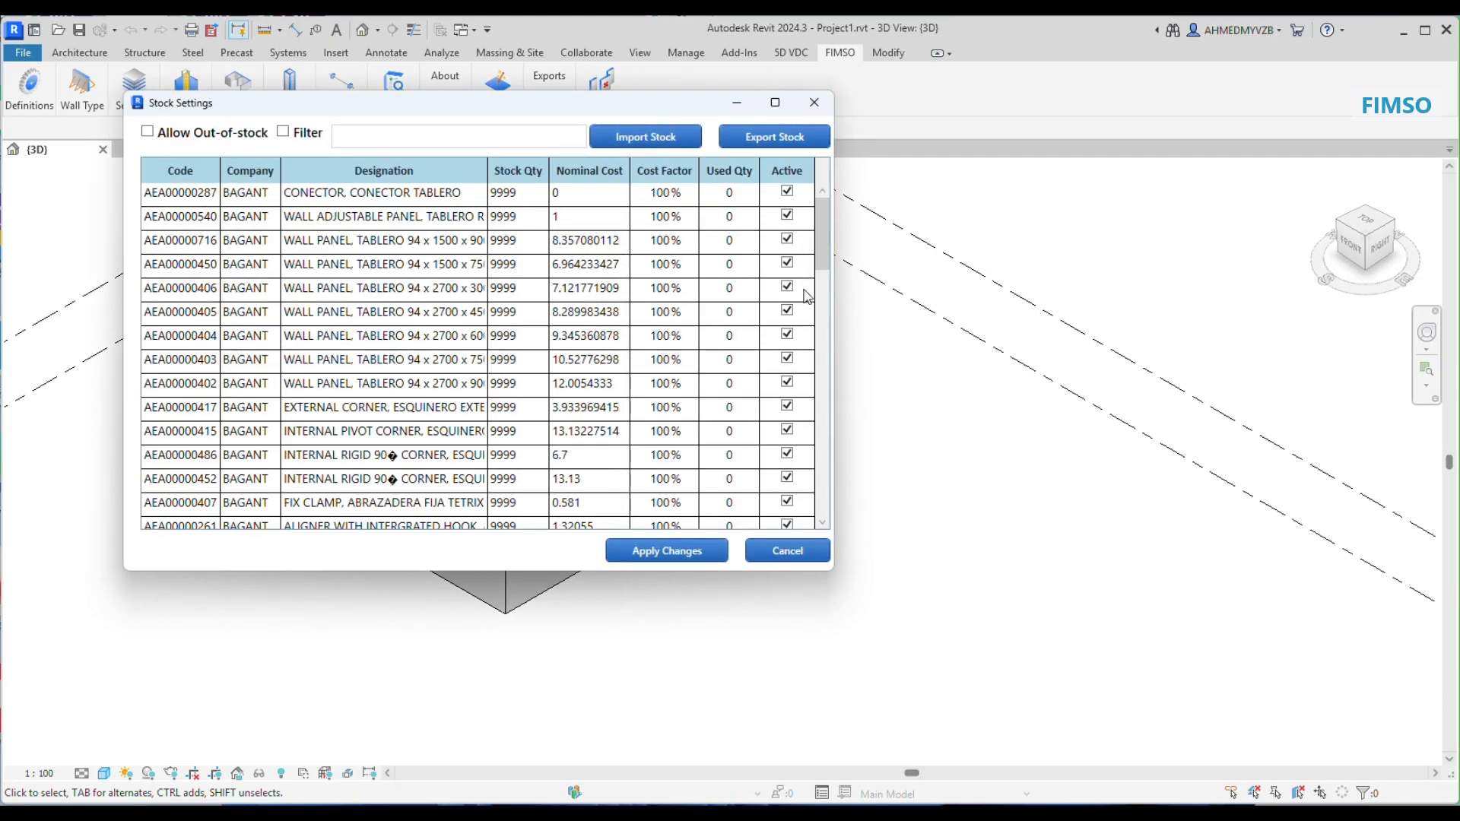
{"action": "left_click", "coordinate": [787, 264]}
{"action": "left_click", "coordinate": [787, 240]}
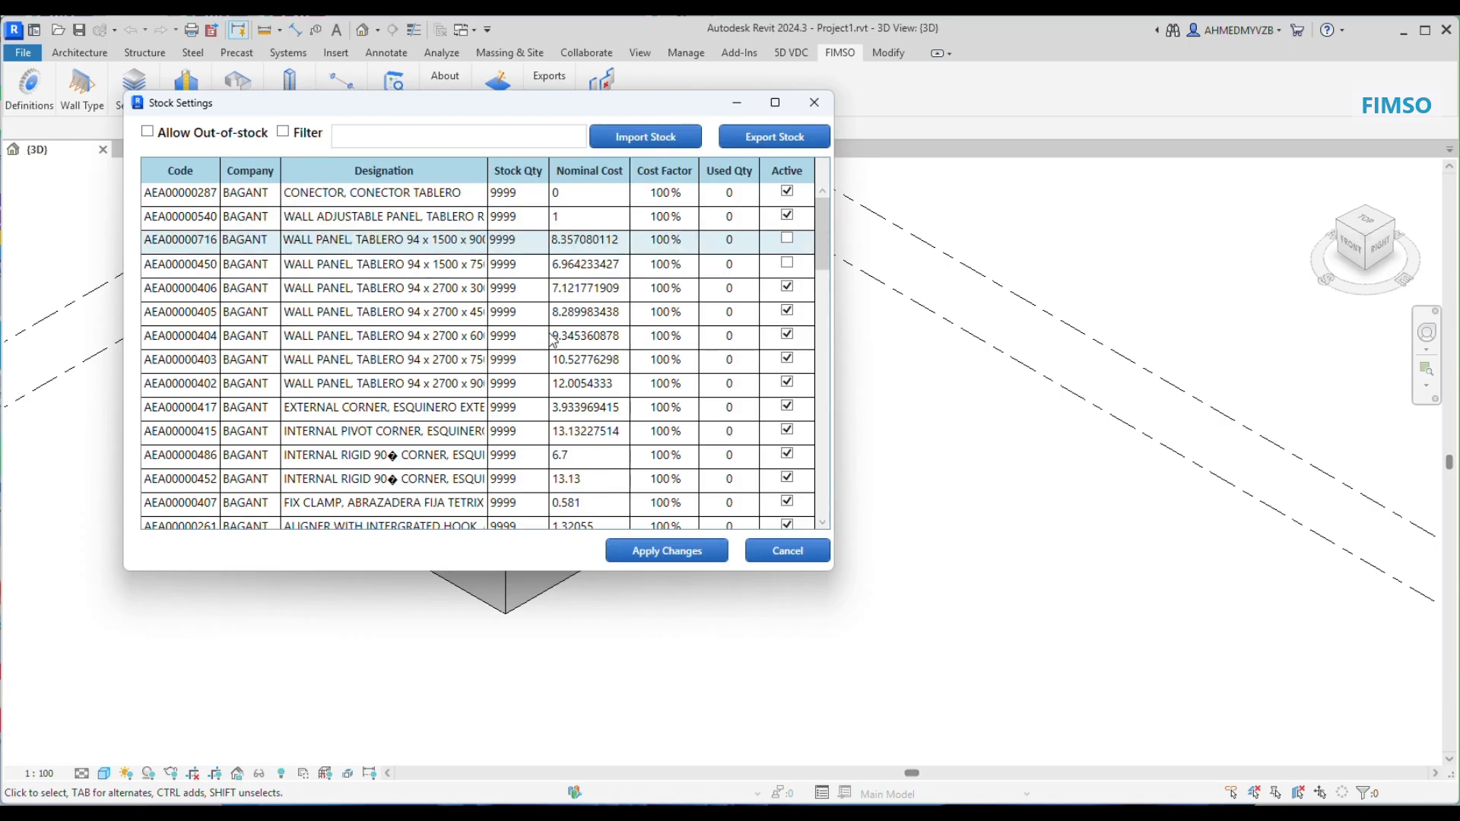
Step: Set the stock quantity to 90 for the 94 x 2700 x 300 panel and 12 for the 94 x 2700 x 450 panel, and apply
{"action": "left_click", "coordinate": [520, 344]}
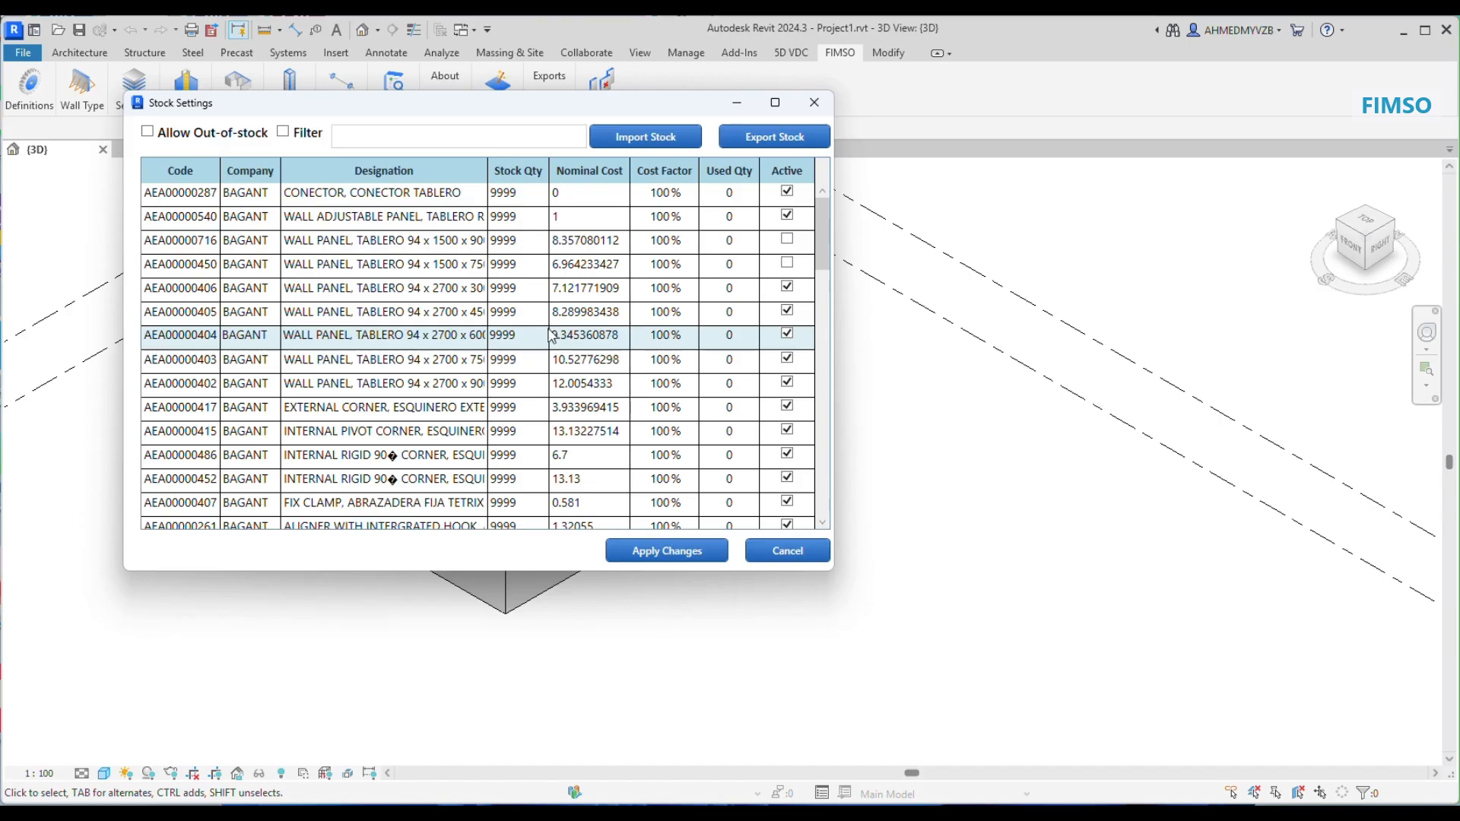
{"action": "left_click", "coordinate": [531, 287]}
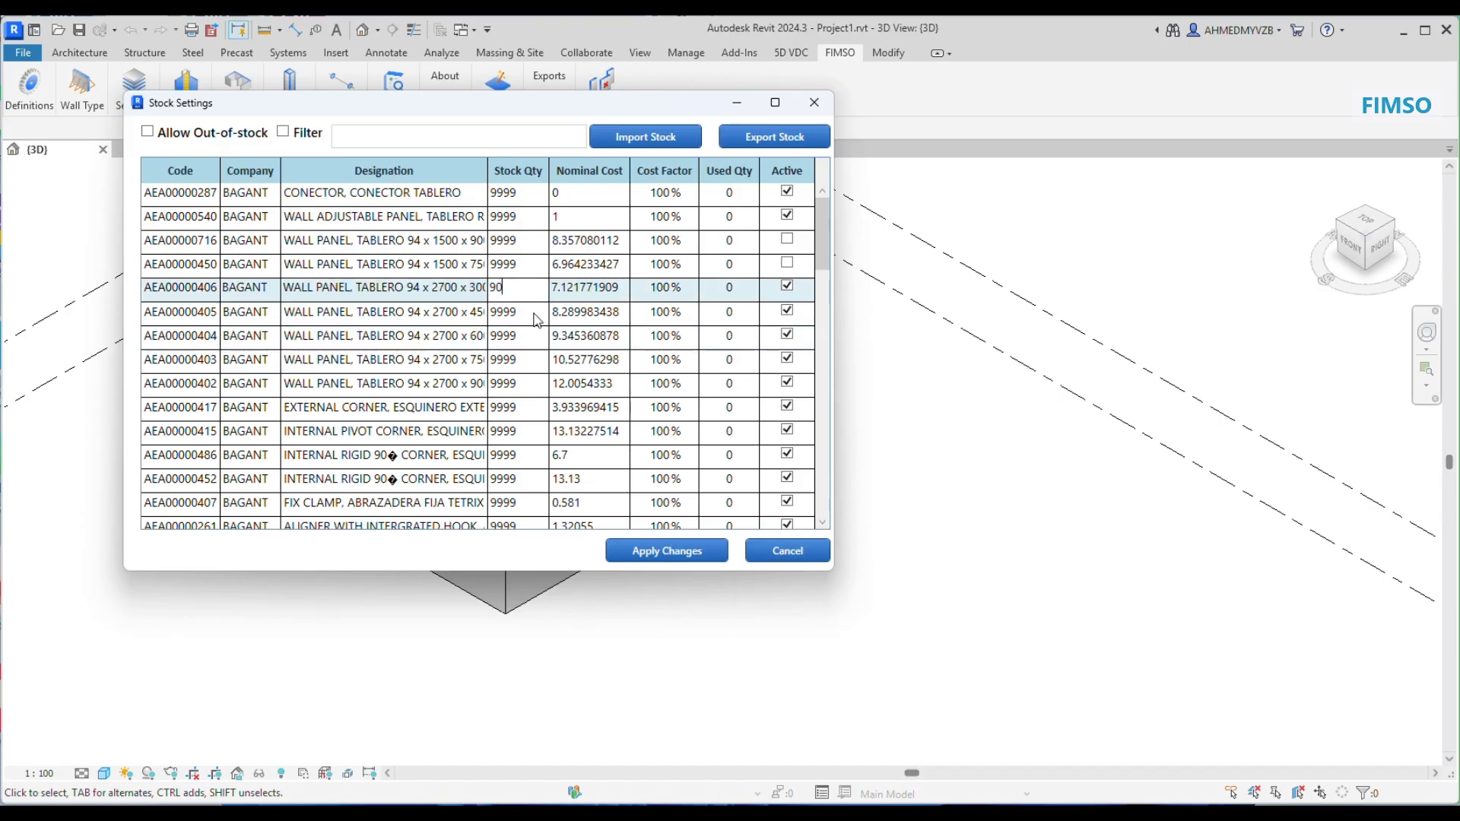
{"action": "left_click", "coordinate": [537, 318]}
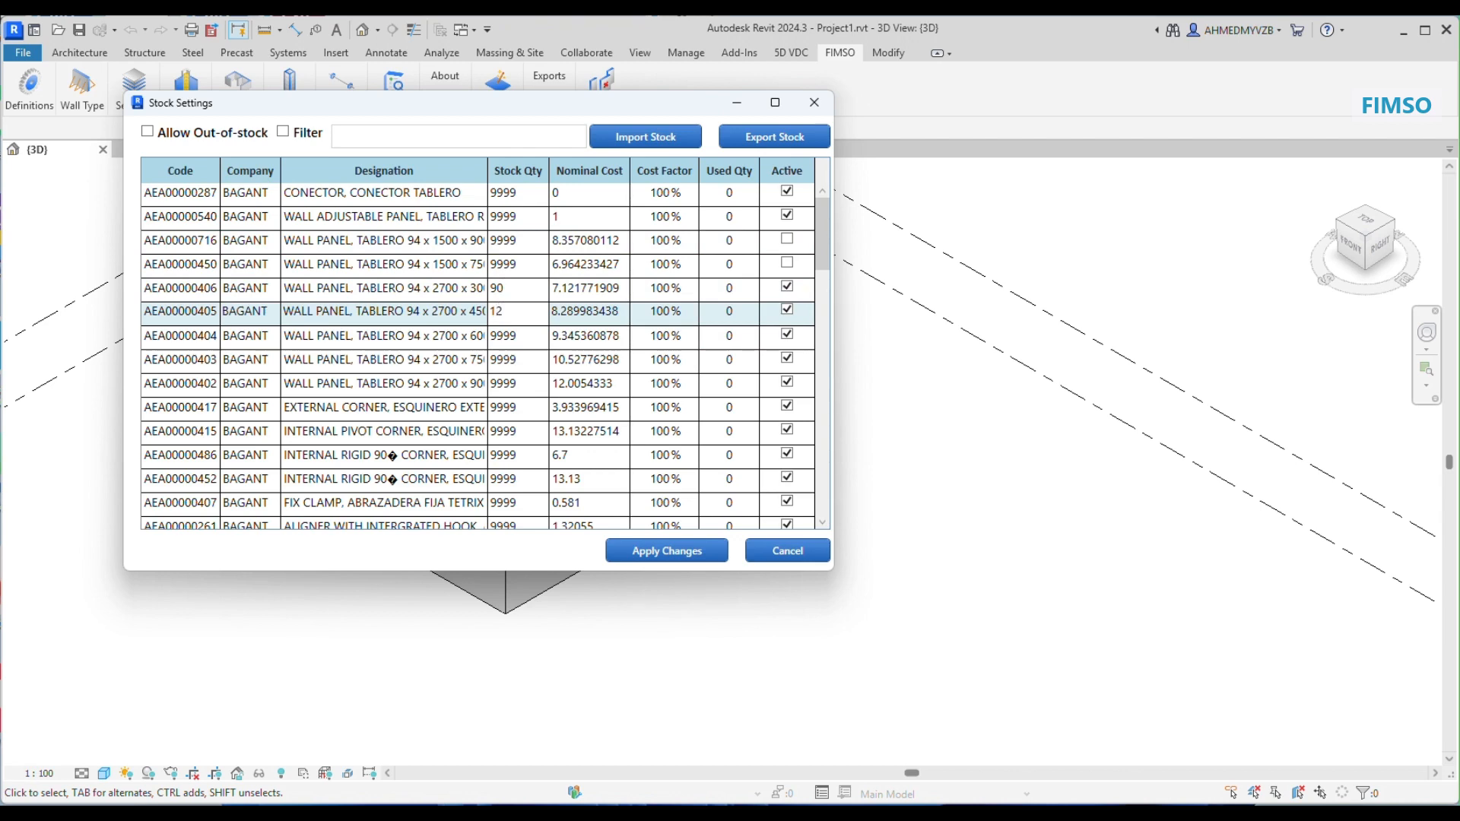
{"action": "left_click", "coordinate": [667, 549]}
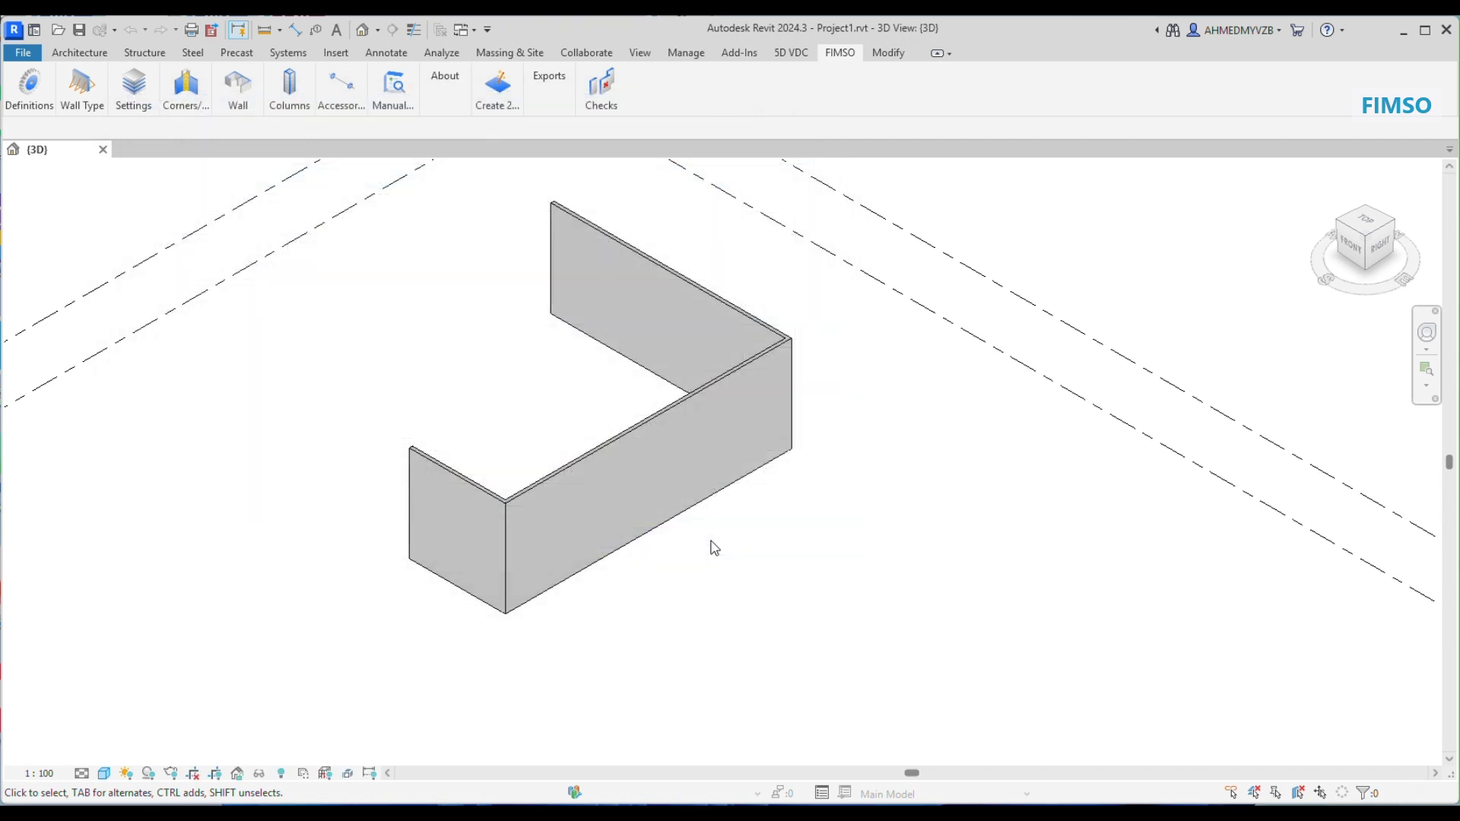
Step: Connect all three walls with corner formwork, leaving the recommended heights empty
{"action": "left_click", "coordinate": [186, 87]}
{"action": "left_click", "coordinate": [202, 145]}
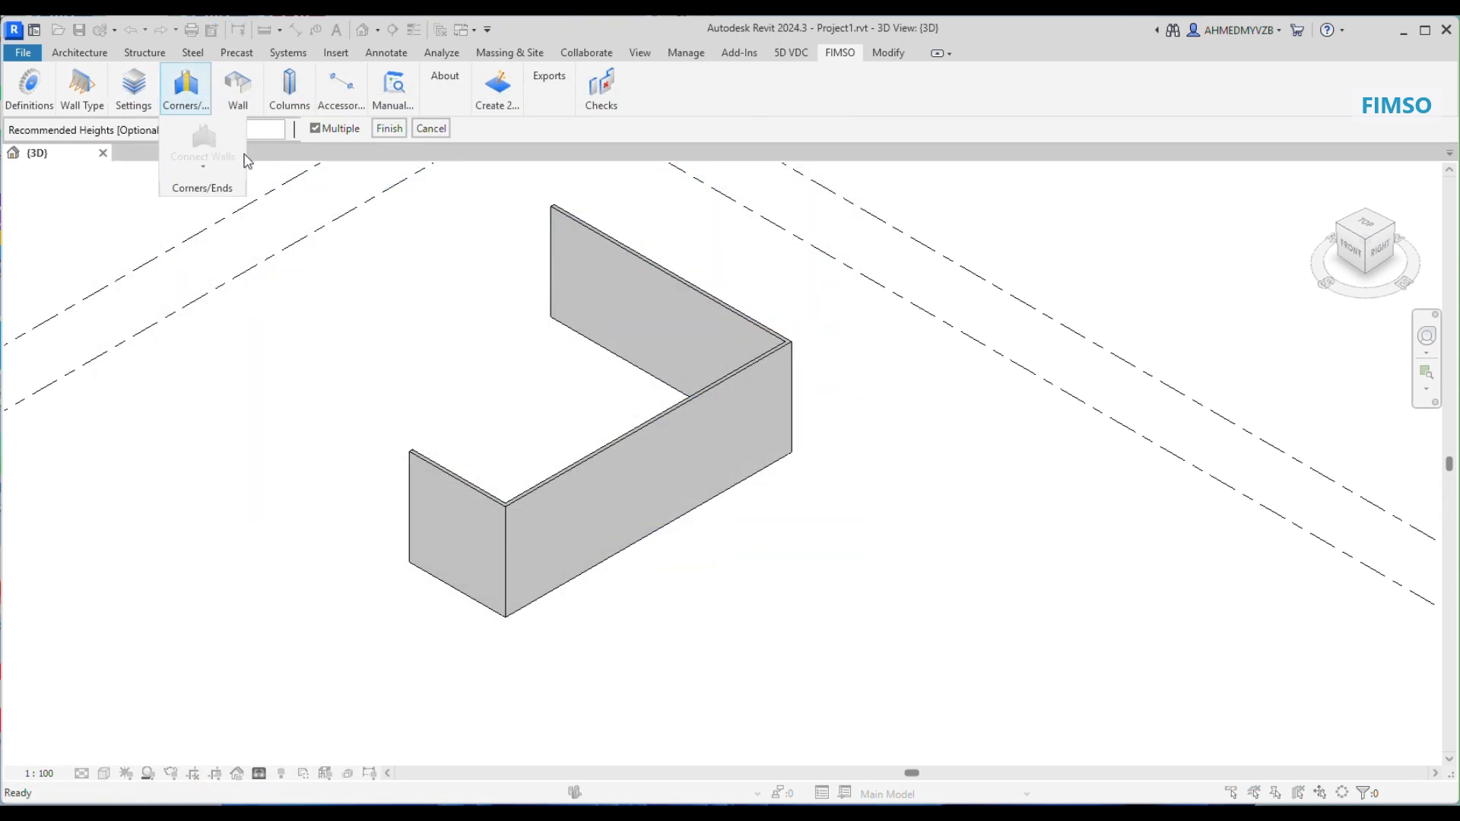
{"action": "left_click_drag", "start_coordinate": [836, 327], "coordinate": [475, 541]}
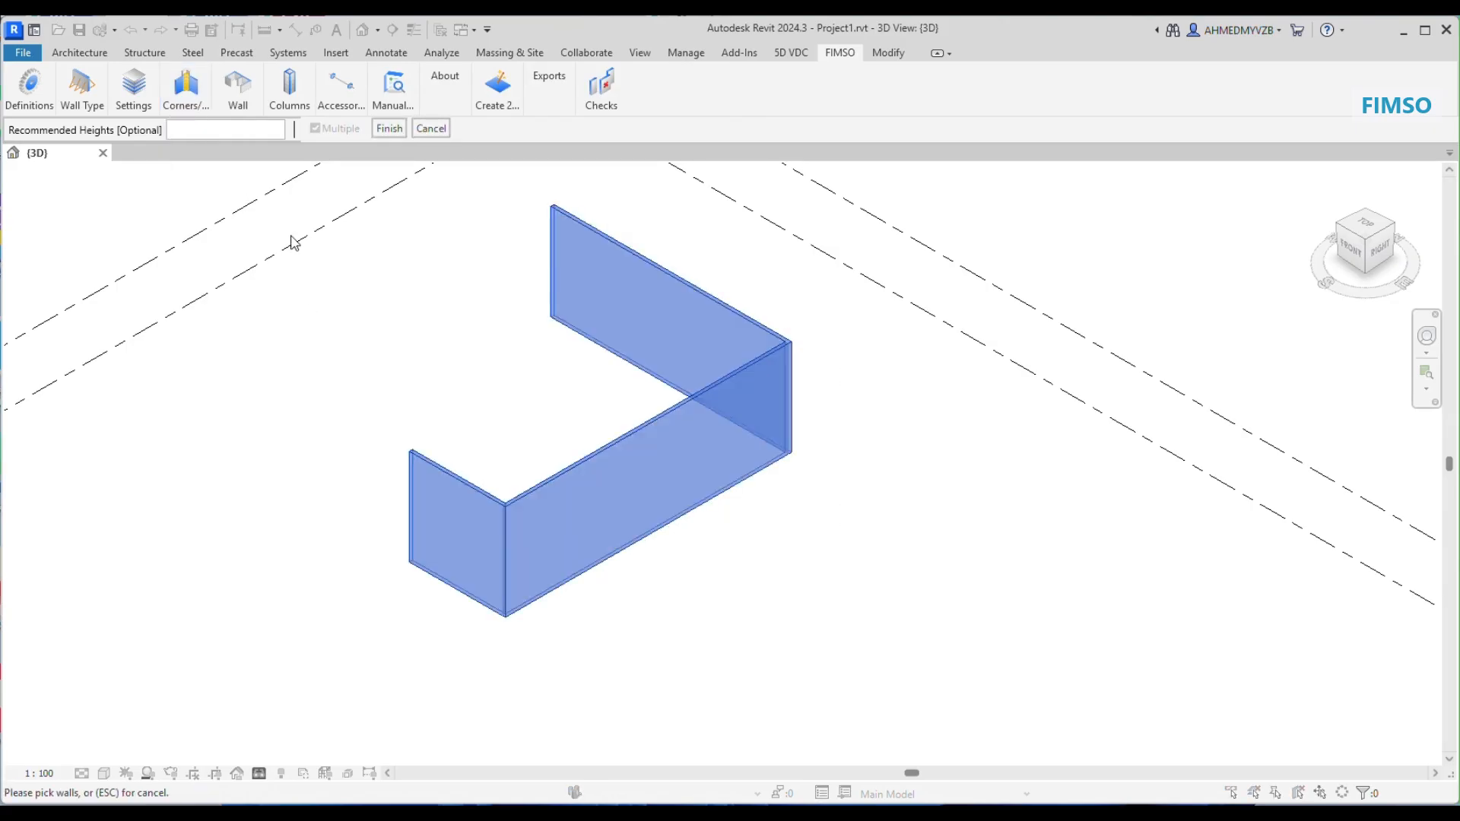
{"action": "left_click", "coordinate": [389, 129]}
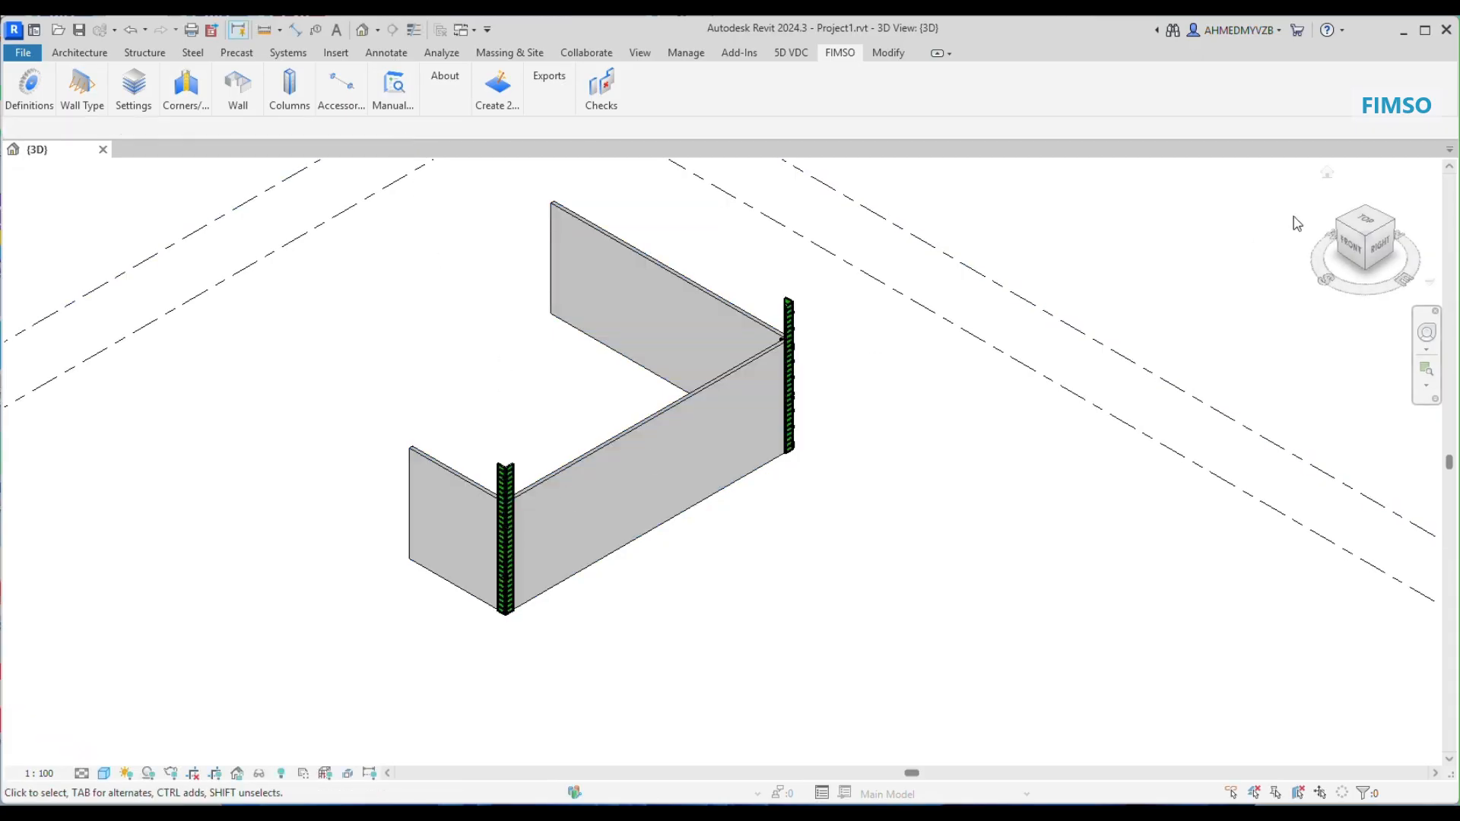
Step: Preview the STD / MUL alternatives for the lower corner connection, and apply solution 1, STD / STD, with Auto heights
{"action": "left_click", "coordinate": [1366, 222]}
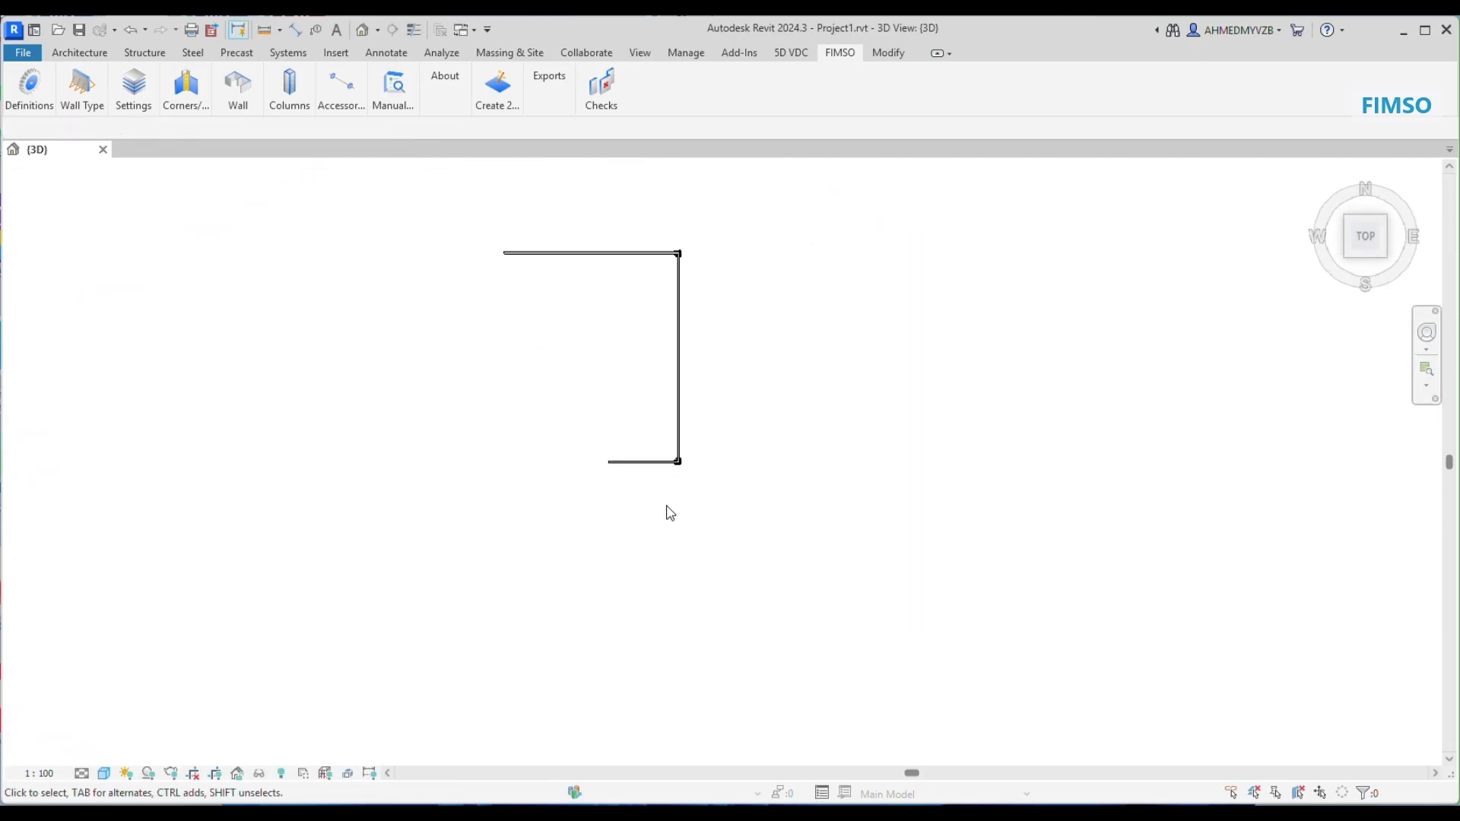
{"action": "scroll", "coordinate": [670, 513], "scroll_direction": "up", "scroll_amount": 6}
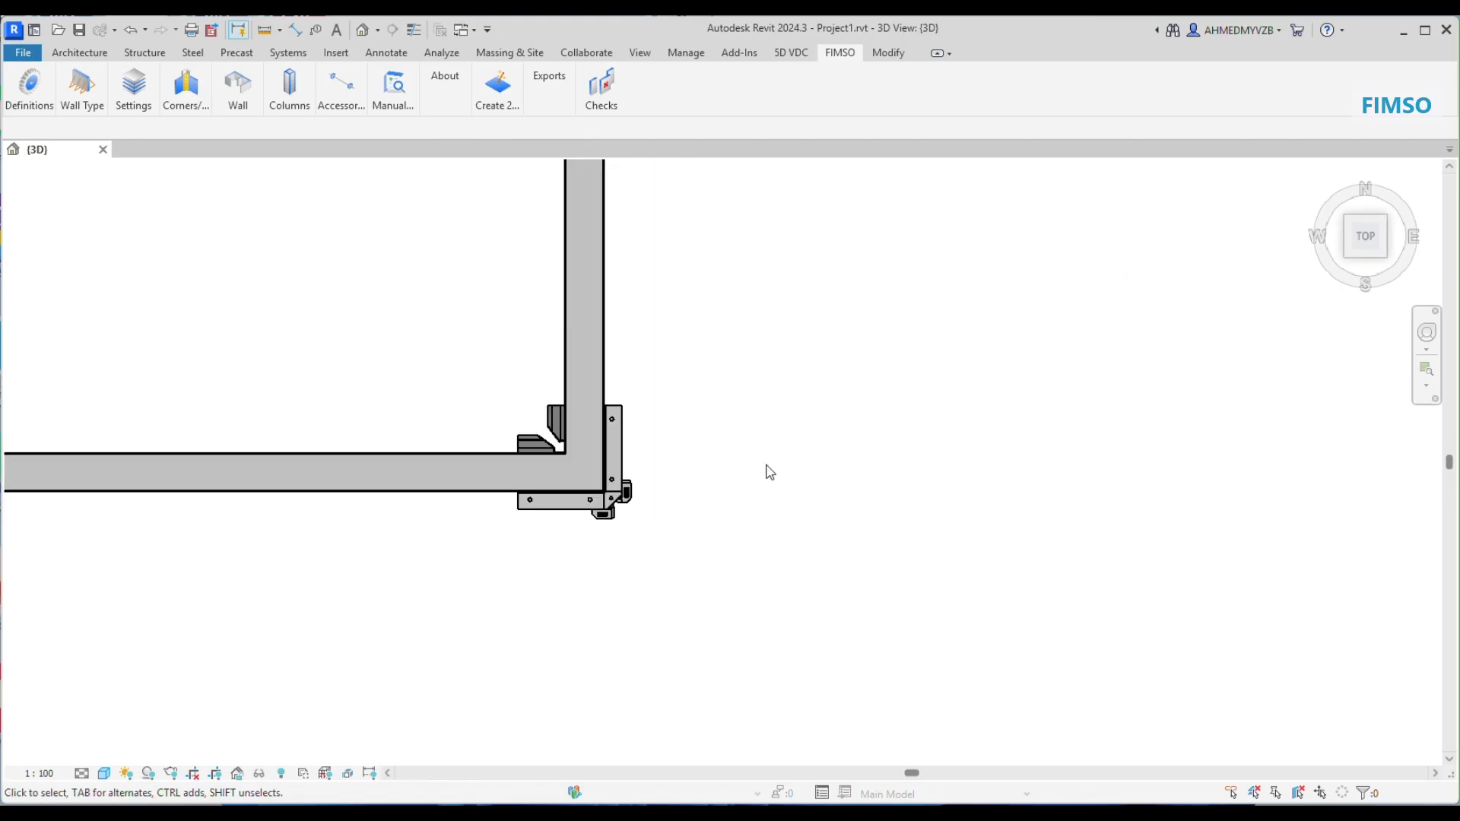
{"action": "left_click", "coordinate": [190, 89]}
{"action": "left_click", "coordinate": [205, 169]}
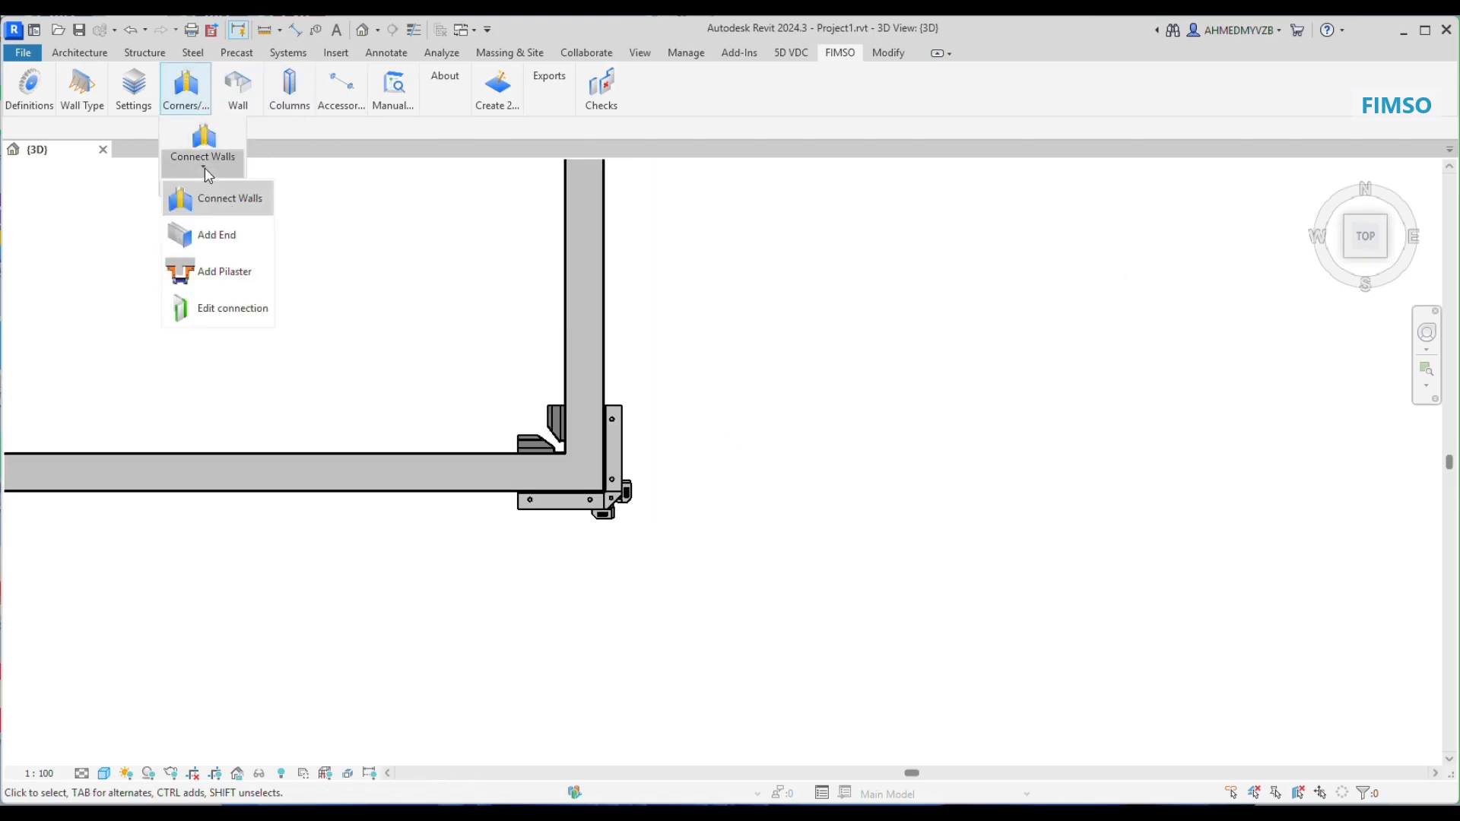
{"action": "left_click", "coordinate": [228, 308]}
{"action": "left_click", "coordinate": [614, 448]}
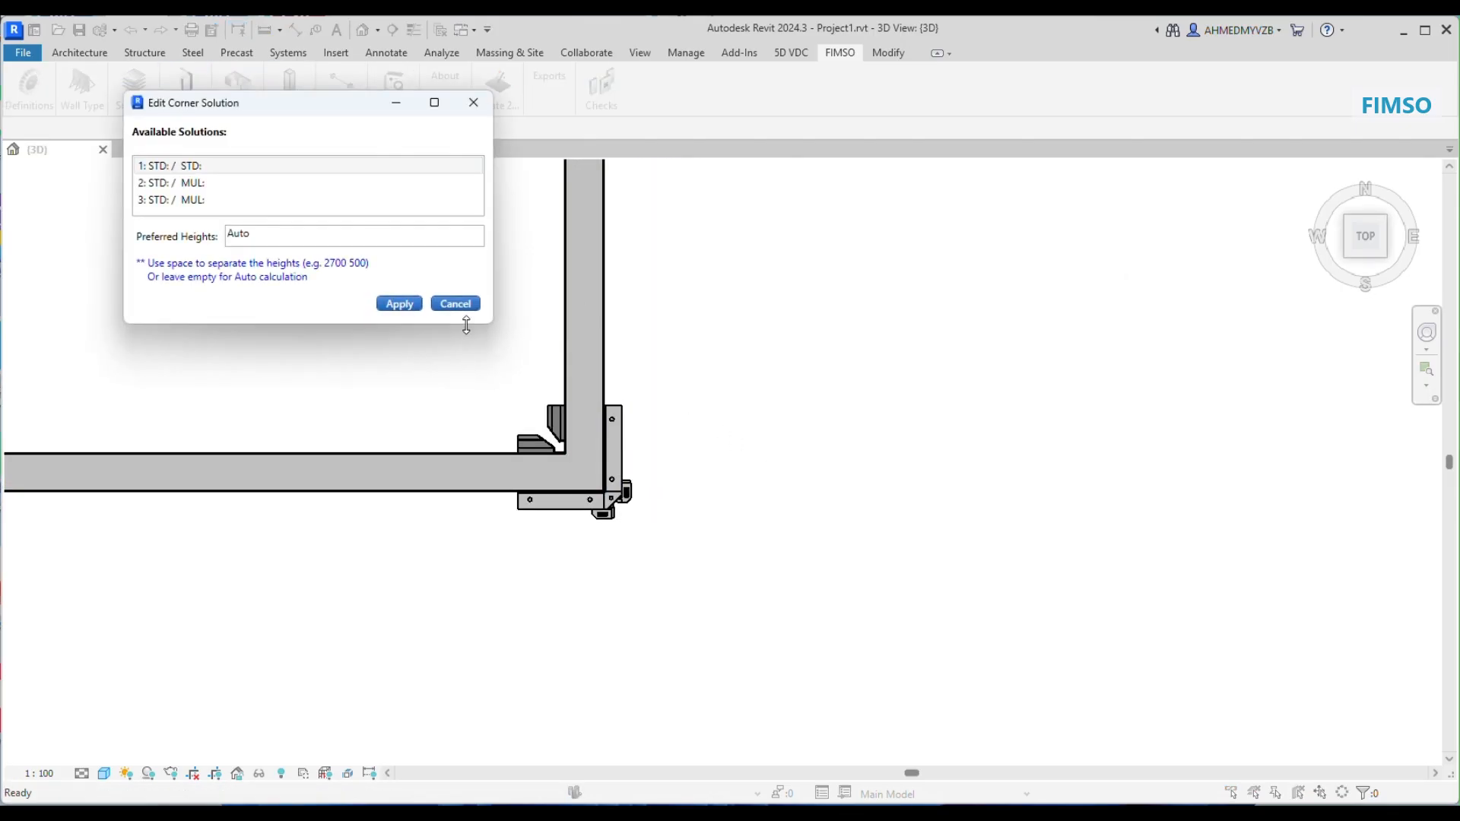
{"action": "left_click", "coordinate": [228, 183]}
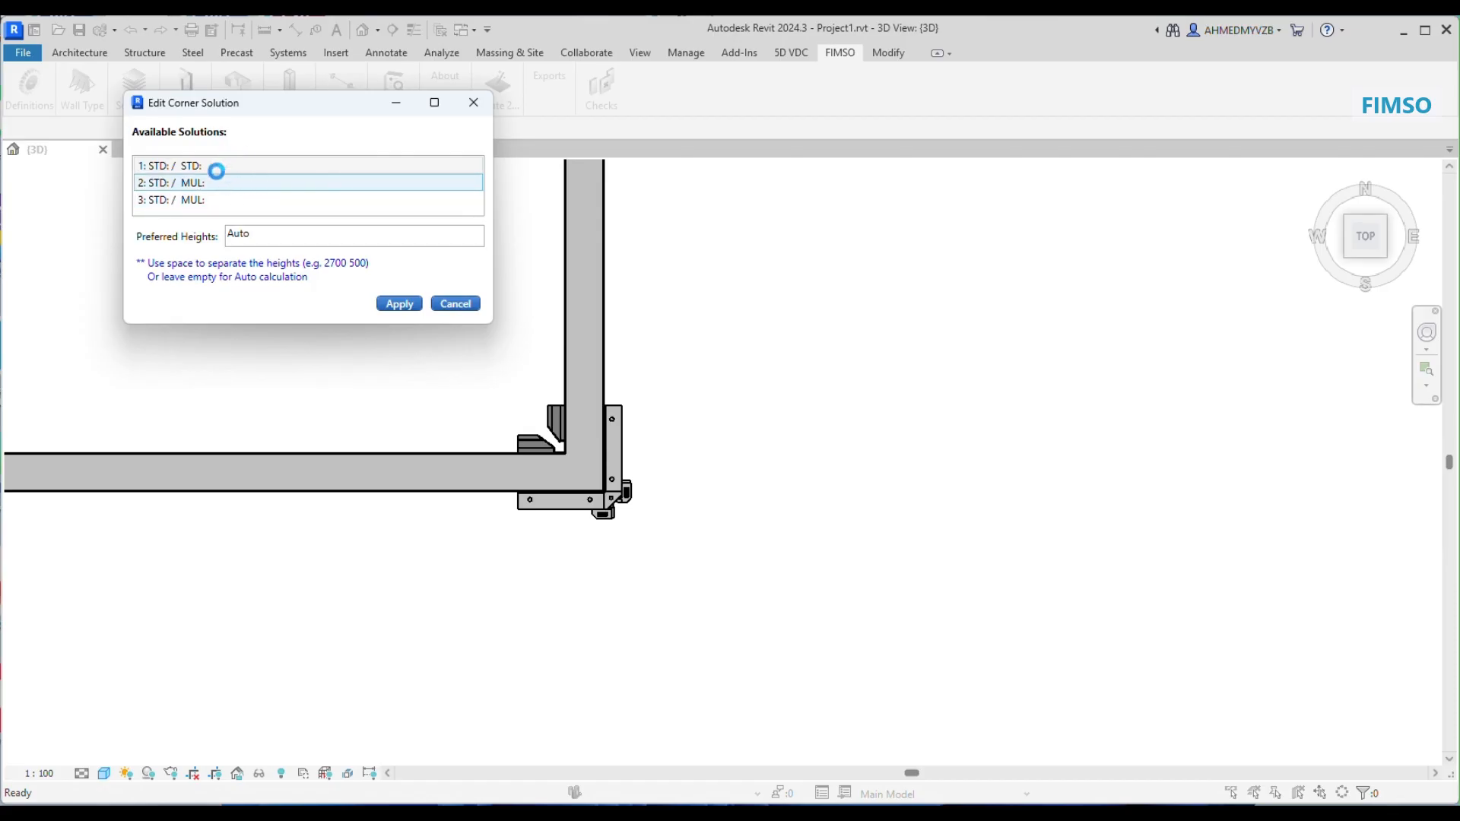
{"action": "left_click", "coordinate": [213, 200]}
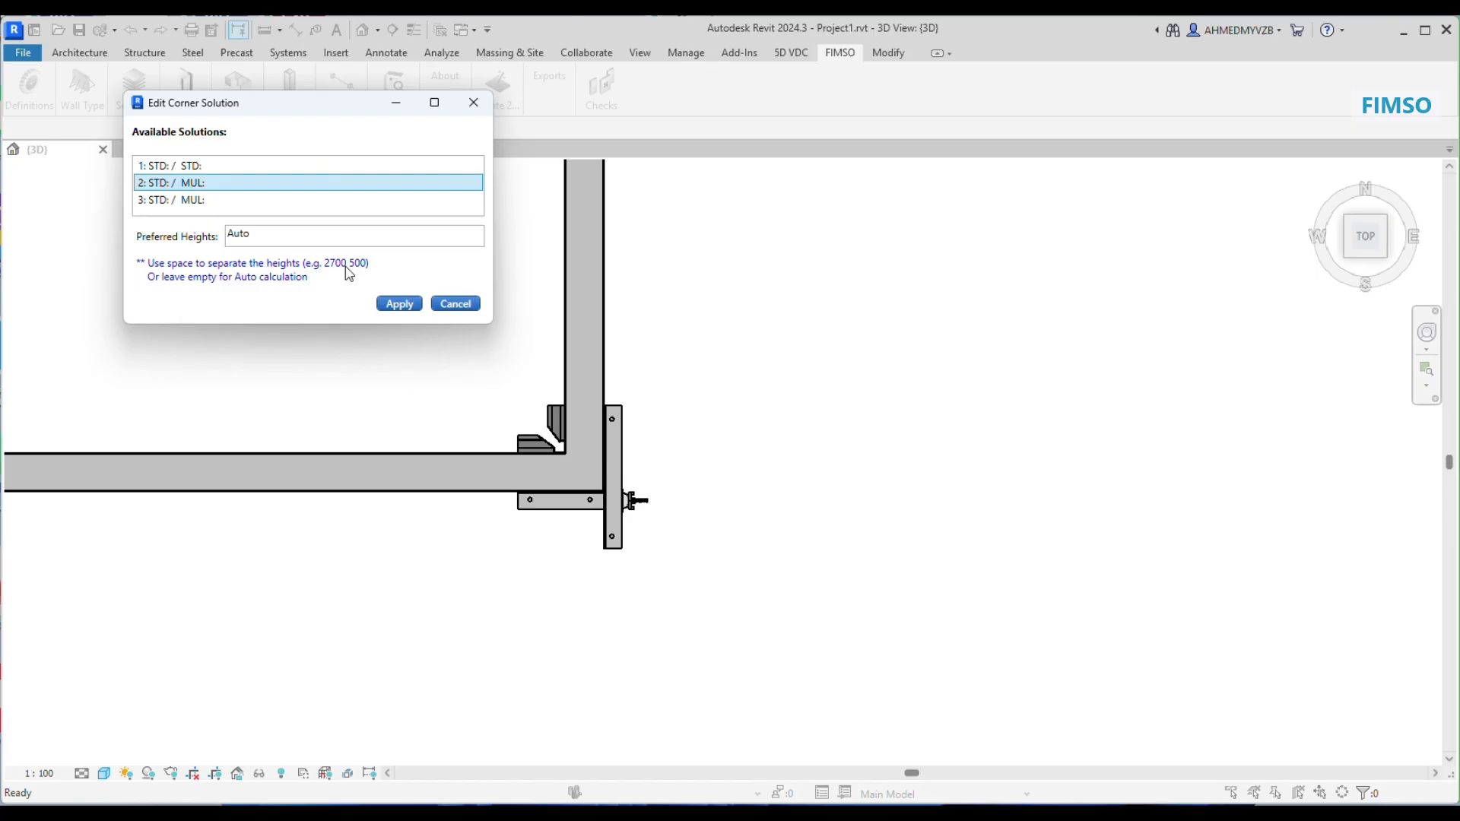
{"action": "left_click", "coordinate": [206, 172]}
{"action": "left_click", "coordinate": [399, 305]}
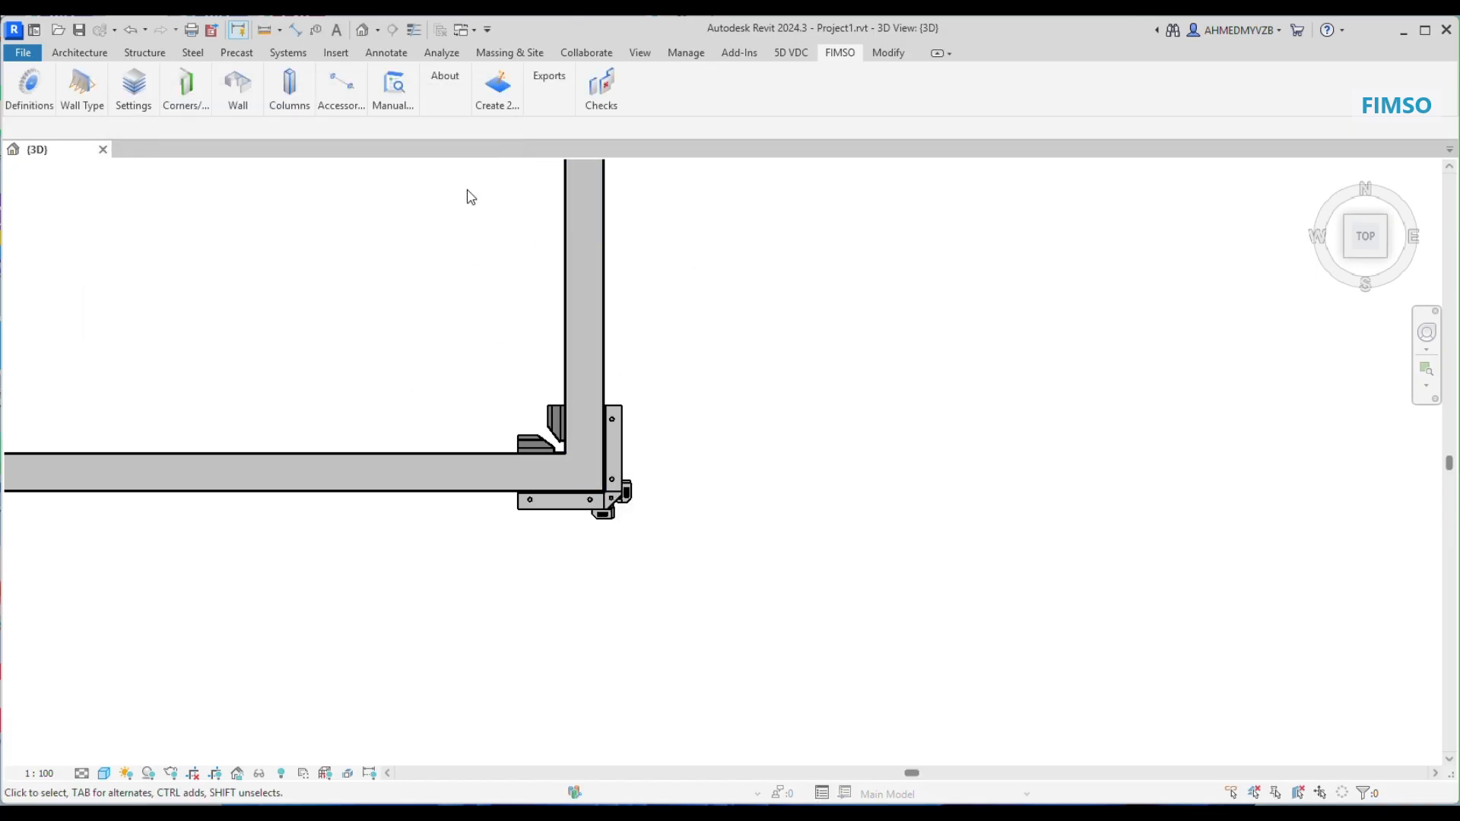
Step: Add wall segments to all three walls with corners, end walls and fillers, Auto heights, and no clamps or tie rods
{"action": "scroll", "coordinate": [487, 264], "scroll_direction": "down", "scroll_amount": 4}
{"action": "middle_click_drag", "start_coordinate": [488, 261], "coordinate": [443, 443]}
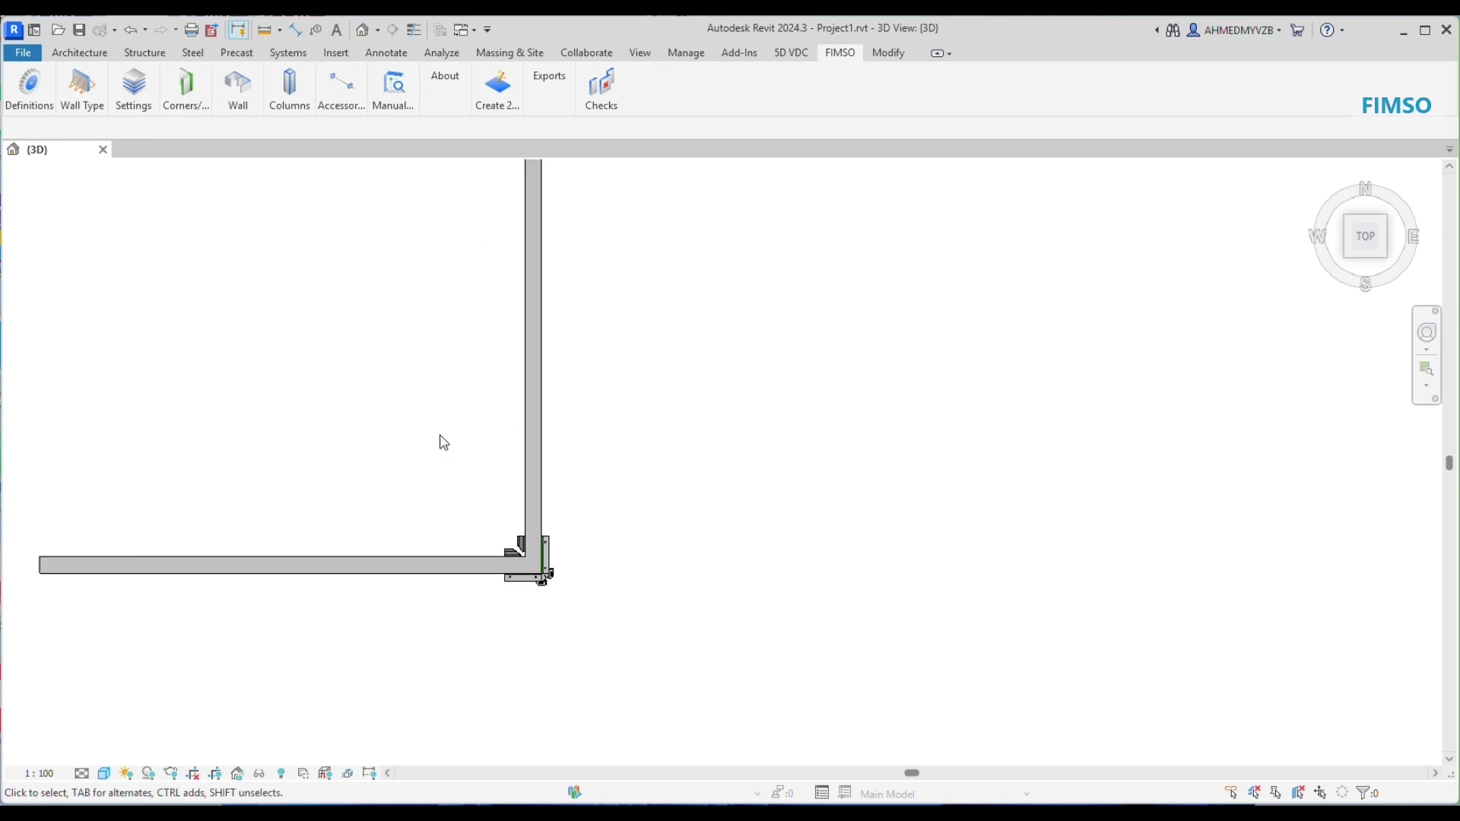
{"action": "scroll", "coordinate": [444, 440], "scroll_direction": "down", "scroll_amount": 4}
{"action": "middle_click_drag", "start_coordinate": [439, 263], "coordinate": [440, 394]}
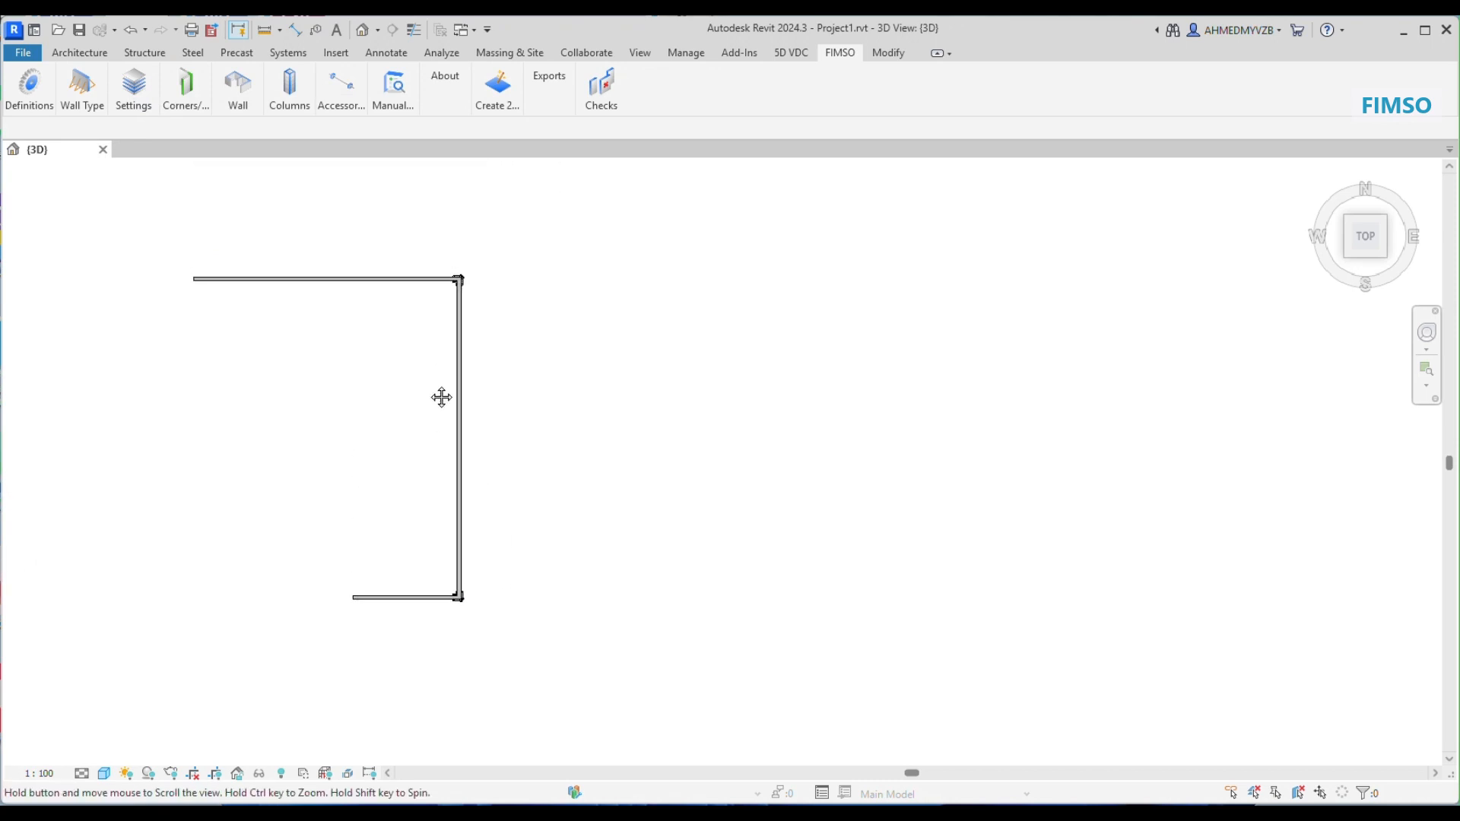
{"action": "mouse_move", "coordinate": [249, 96]}
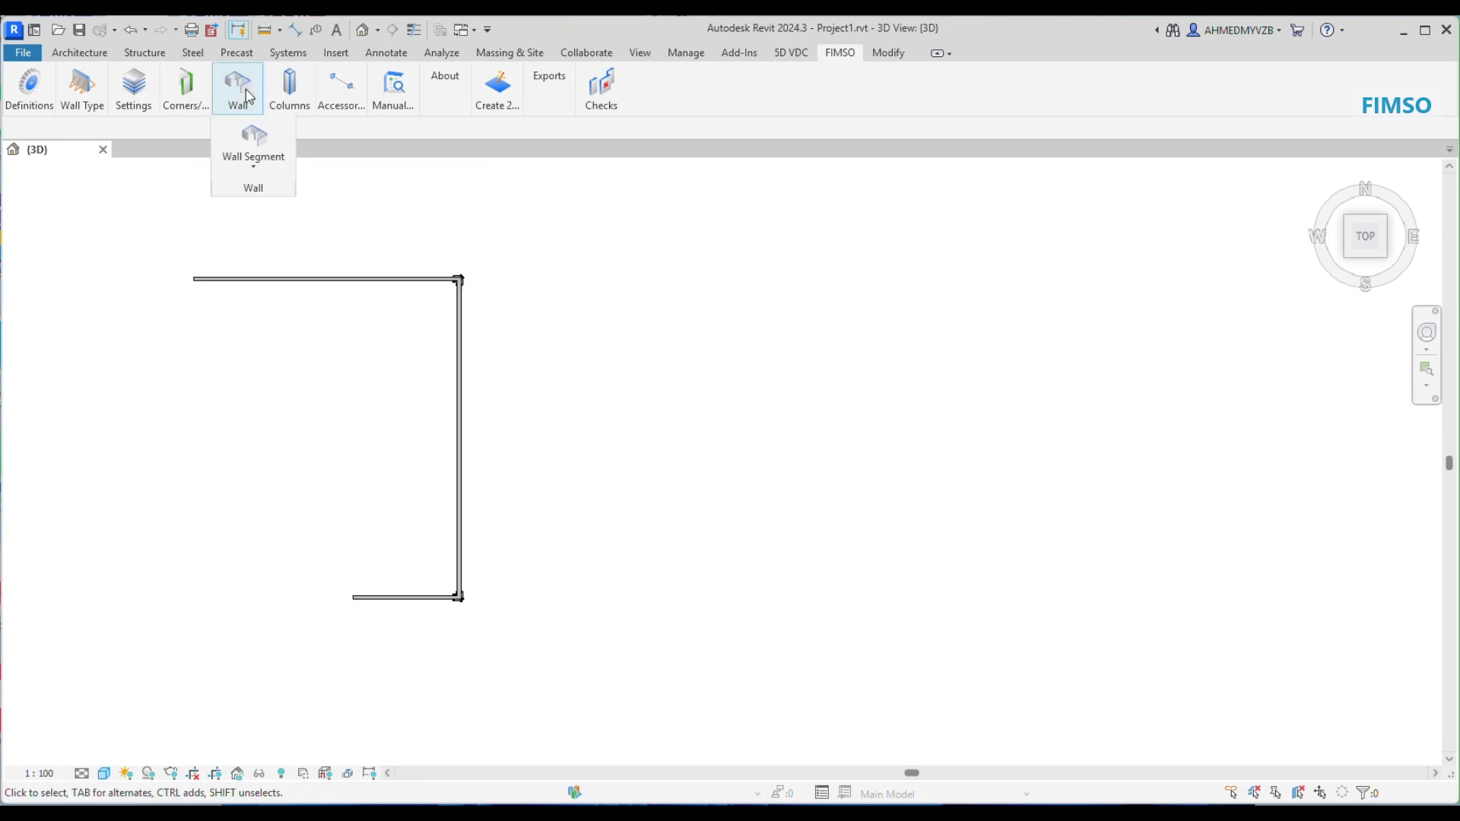
{"action": "left_click", "coordinate": [254, 139]}
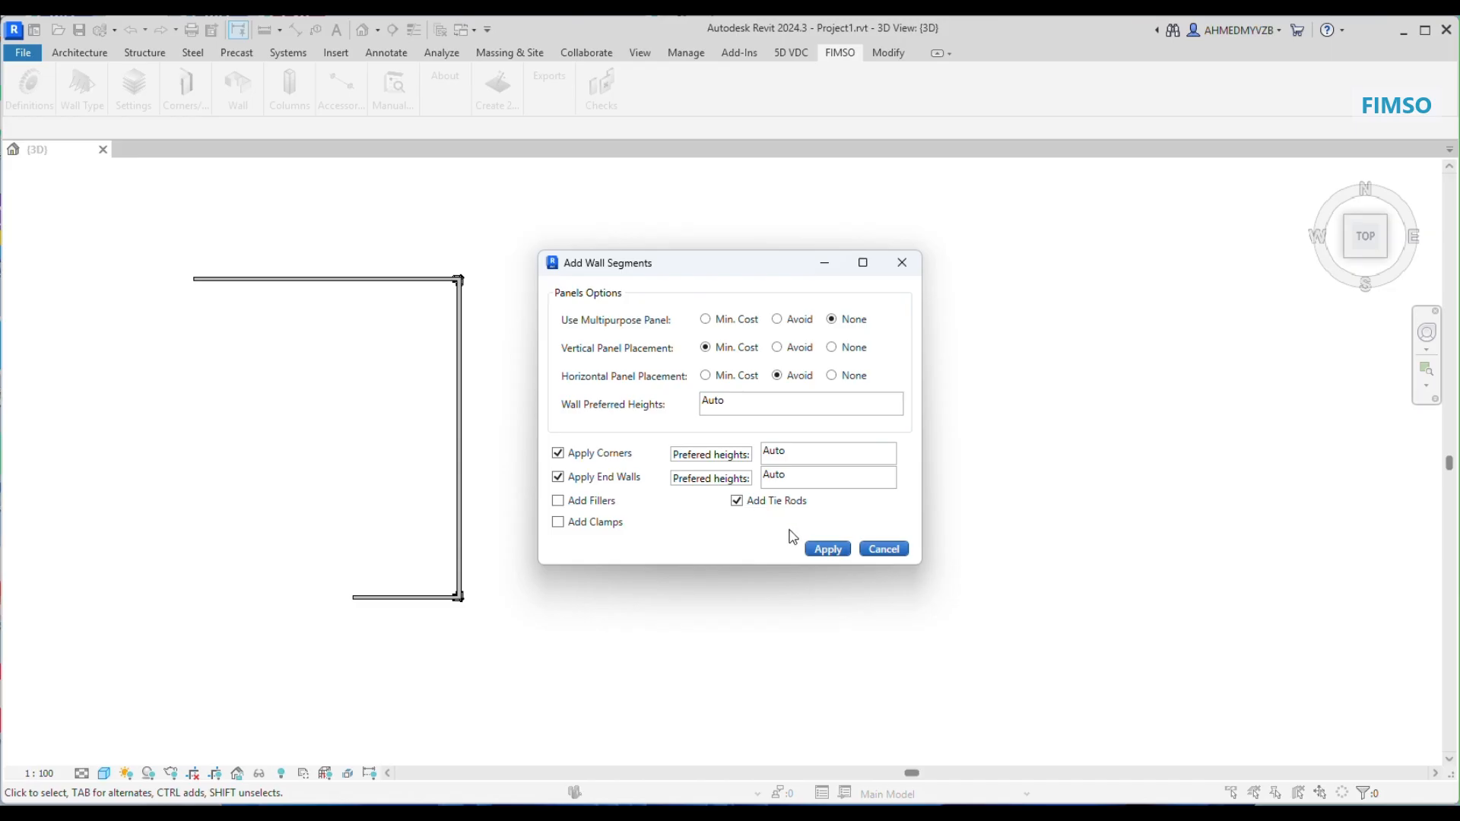
{"action": "left_click", "coordinate": [828, 549]}
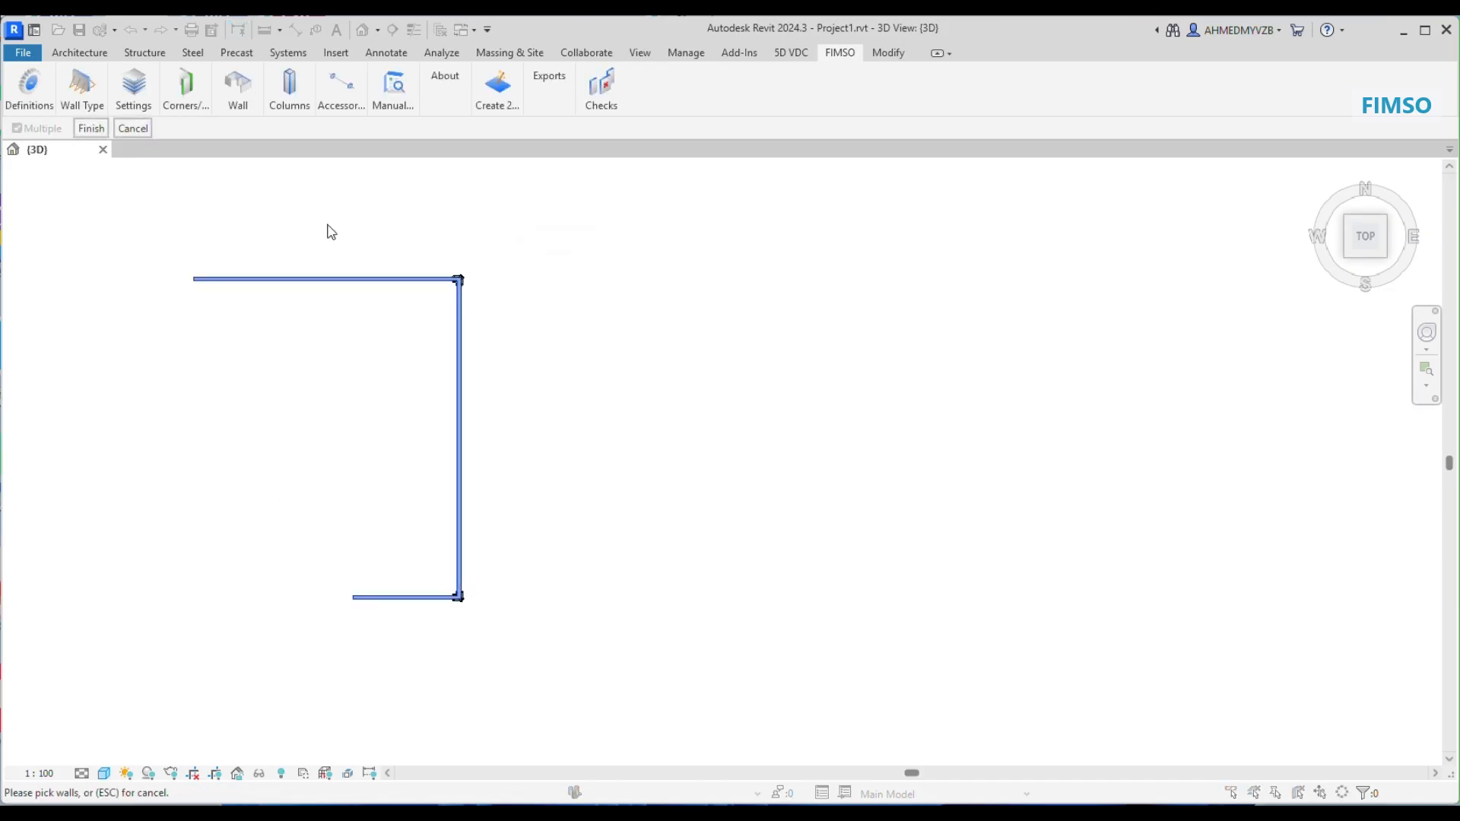
{"action": "left_click", "coordinate": [122, 130]}
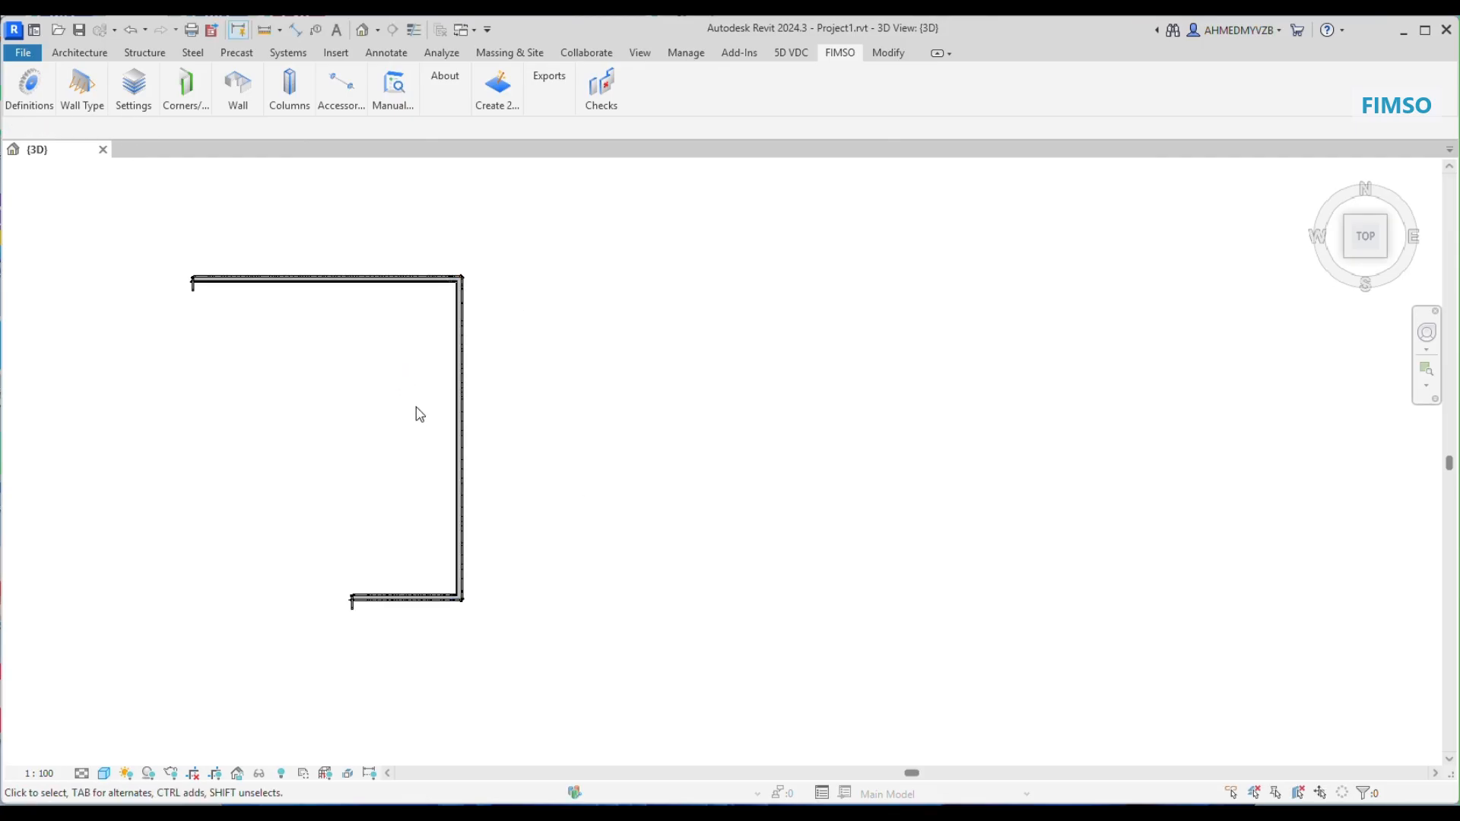
Step: Examine the generated formwork panels, corners and wall ends in 3D
{"action": "middle_click_drag", "start_coordinate": [417, 477], "coordinate": [512, 196], "text": "shift"}
{"action": "scroll", "coordinate": [447, 694], "scroll_direction": "up", "scroll_amount": 5}
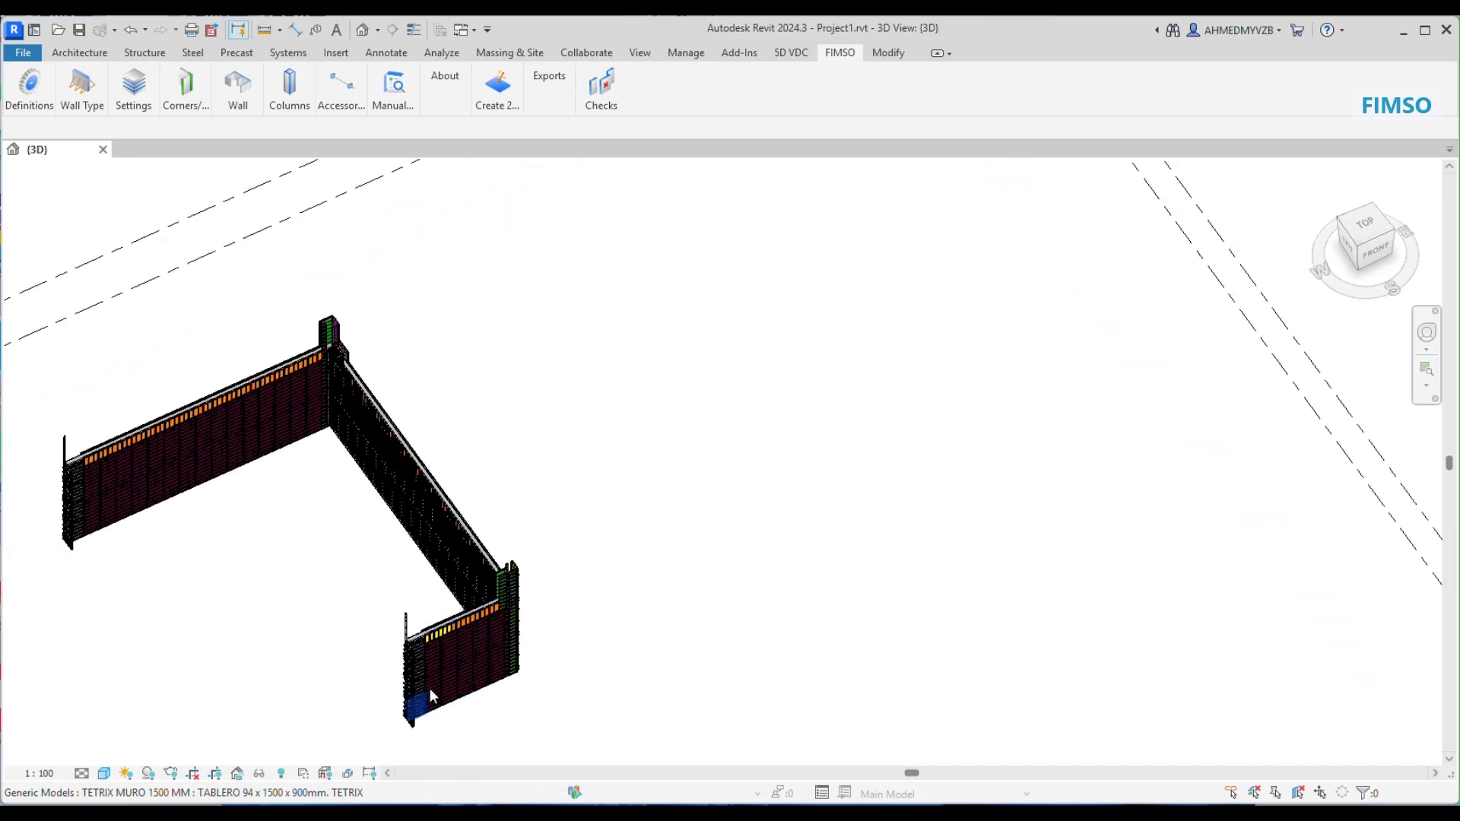
{"action": "scroll", "coordinate": [459, 641], "scroll_direction": "up", "scroll_amount": 1}
{"action": "middle_click_drag", "start_coordinate": [368, 463], "coordinate": [376, 383]}
{"action": "scroll", "coordinate": [377, 385], "scroll_direction": "down", "scroll_amount": 6}
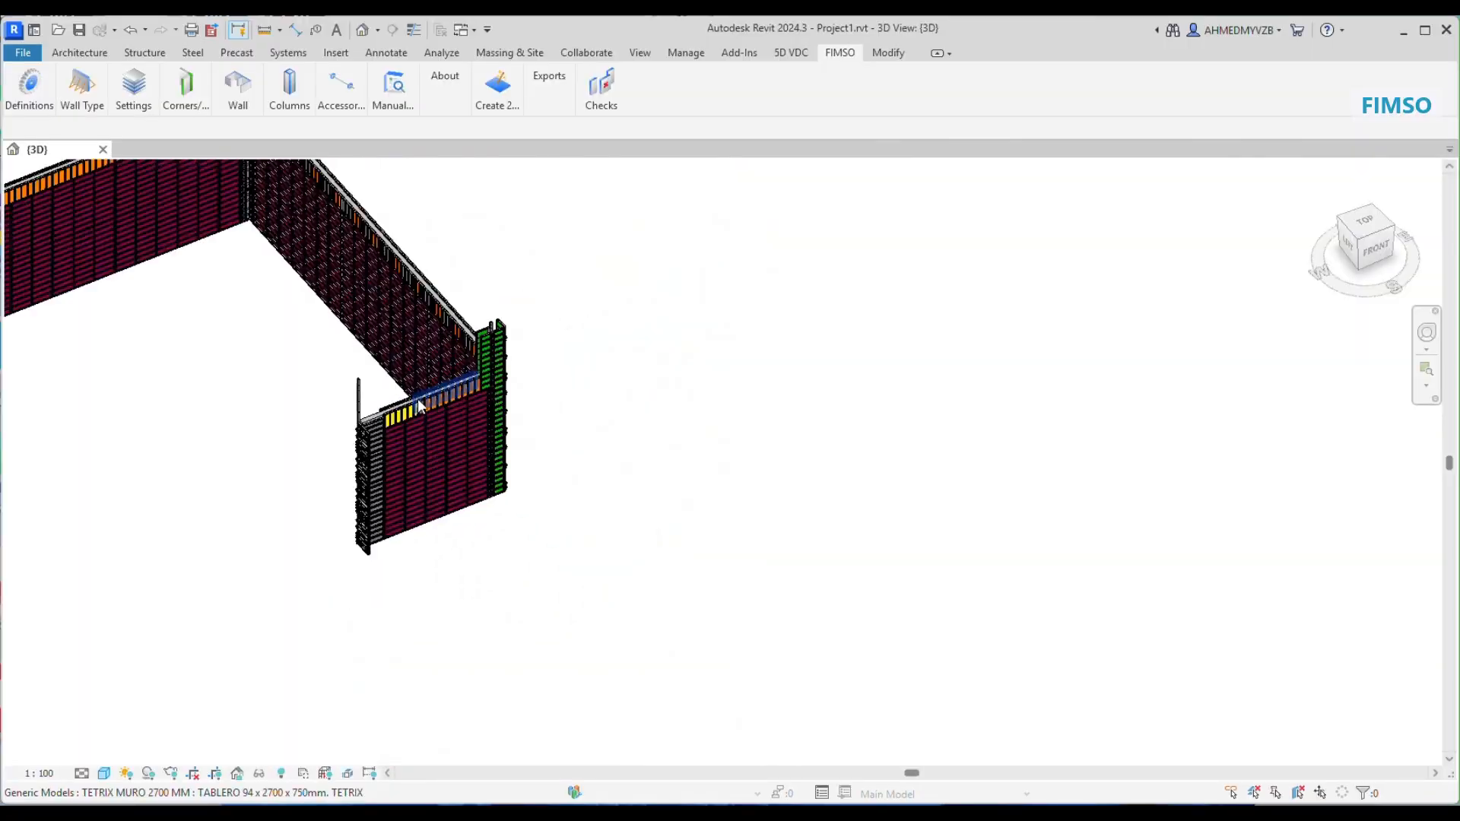
{"action": "scroll", "coordinate": [245, 273], "scroll_direction": "up", "scroll_amount": 6}
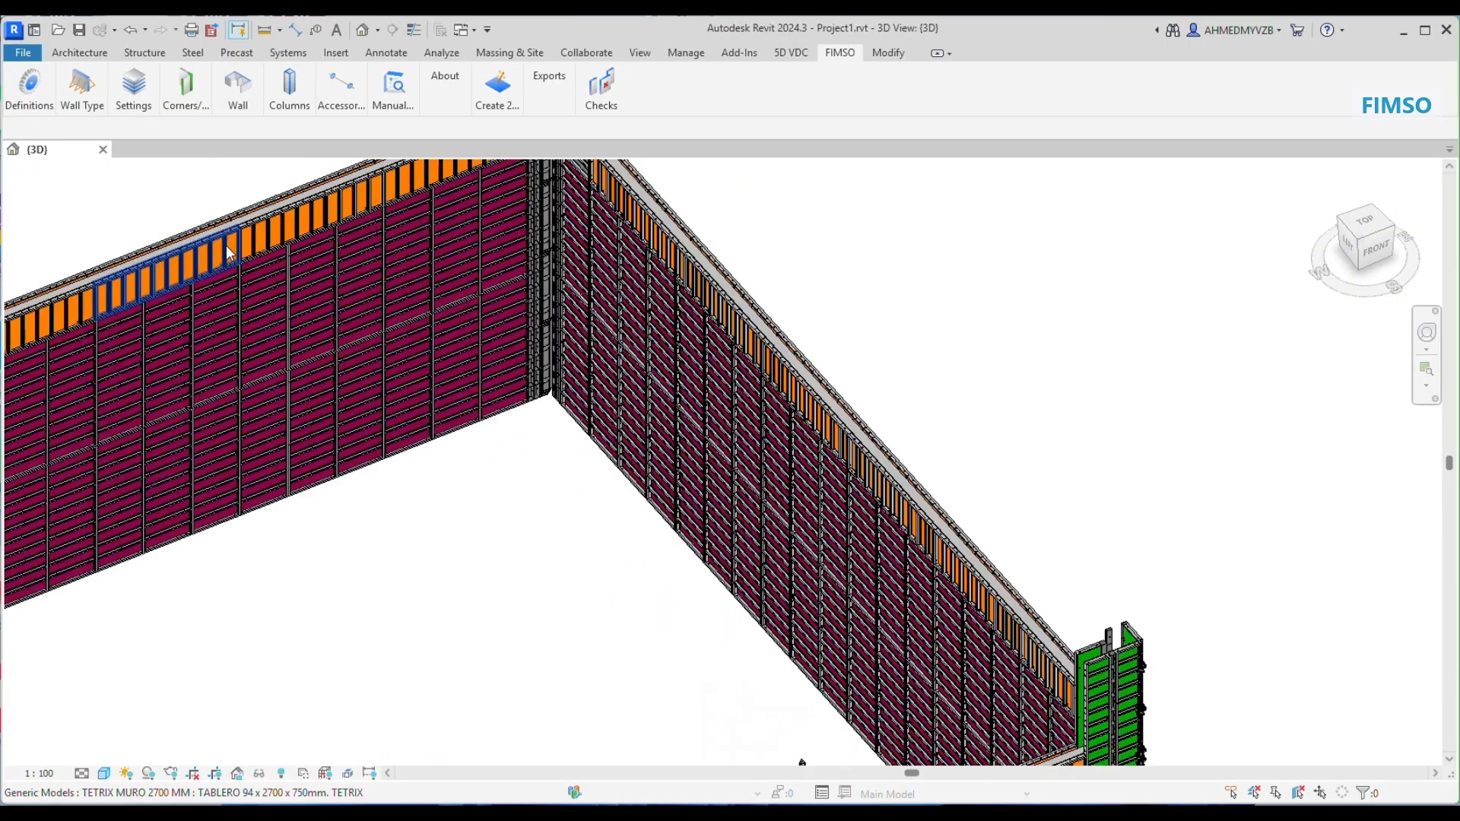
{"action": "middle_click_drag", "start_coordinate": [368, 339], "coordinate": [642, 489]}
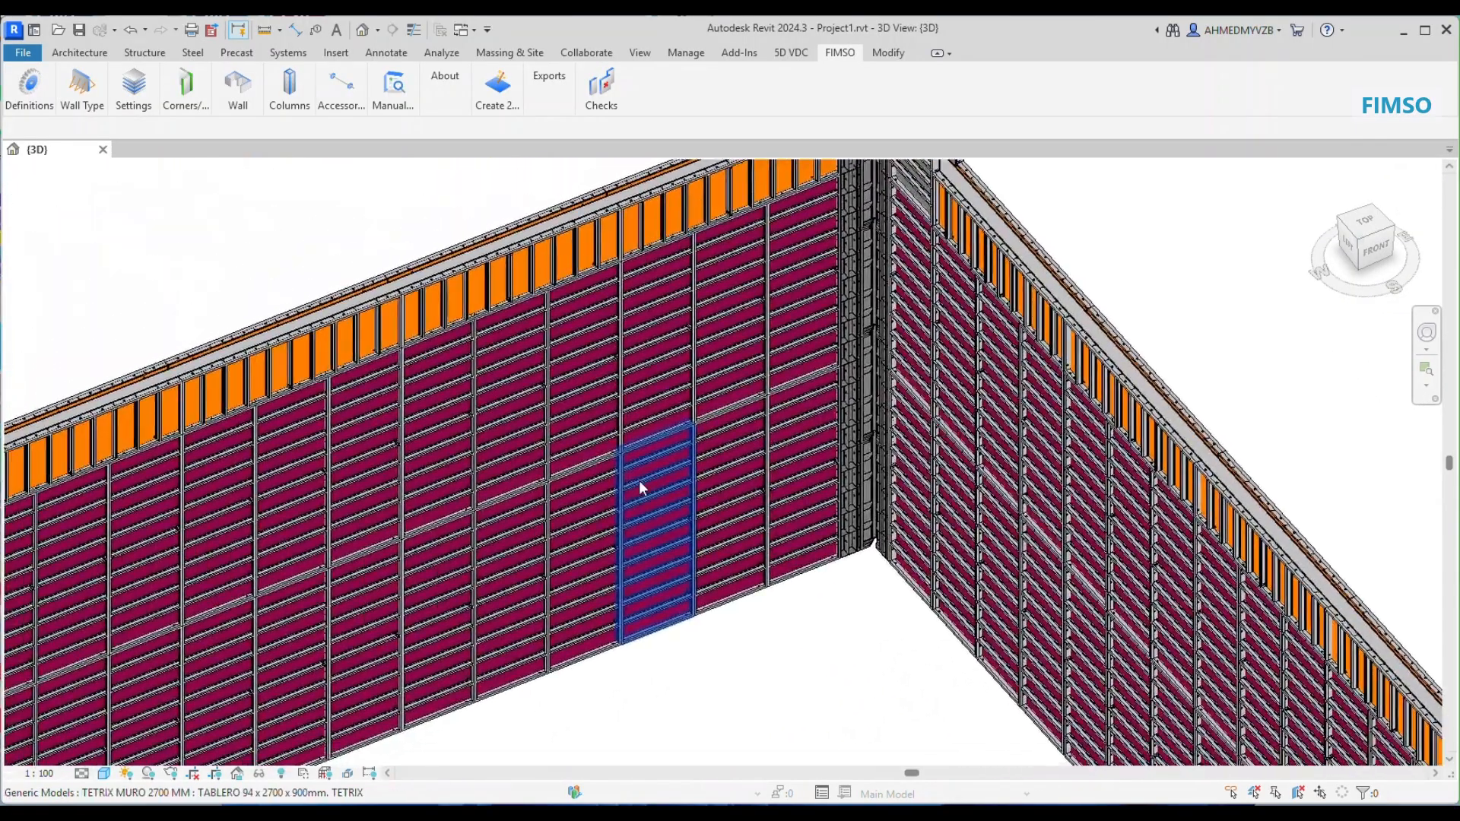
{"action": "left_click", "coordinate": [250, 104]}
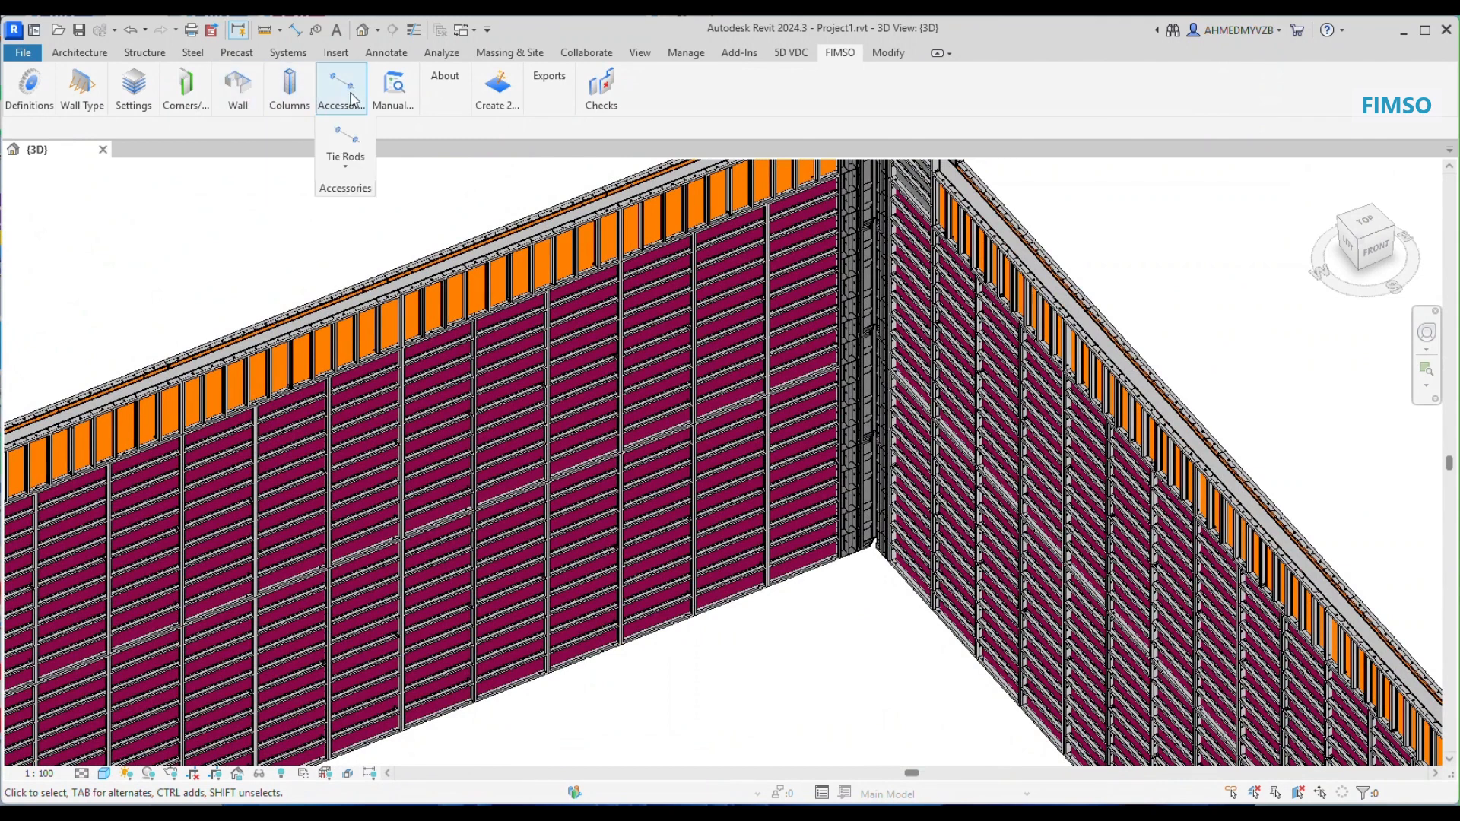
Step: Add couplers to the formwork panels of the long wall that meets the upper corner
{"action": "left_click", "coordinate": [345, 166]}
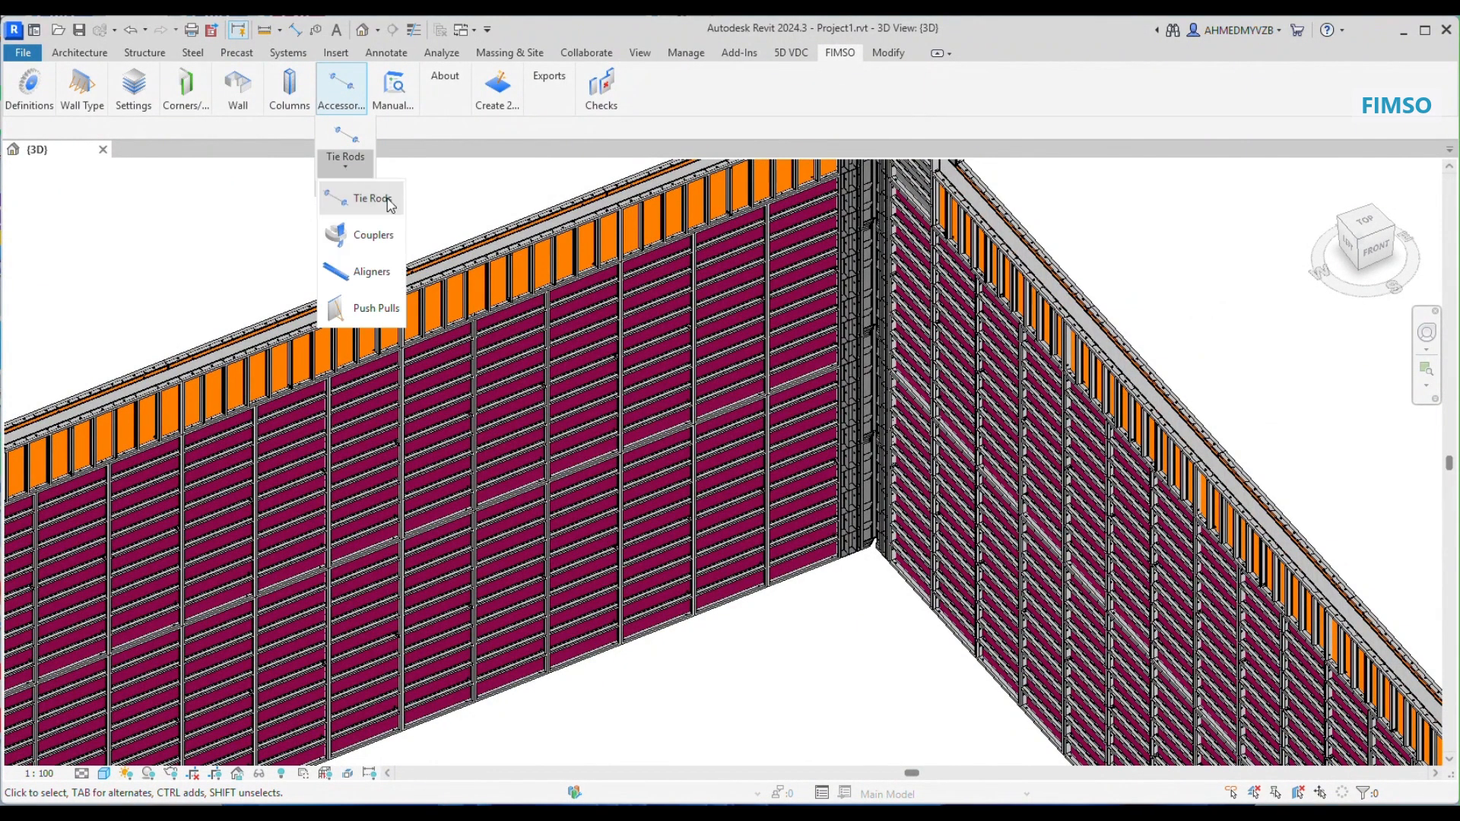
{"action": "left_click", "coordinate": [370, 238]}
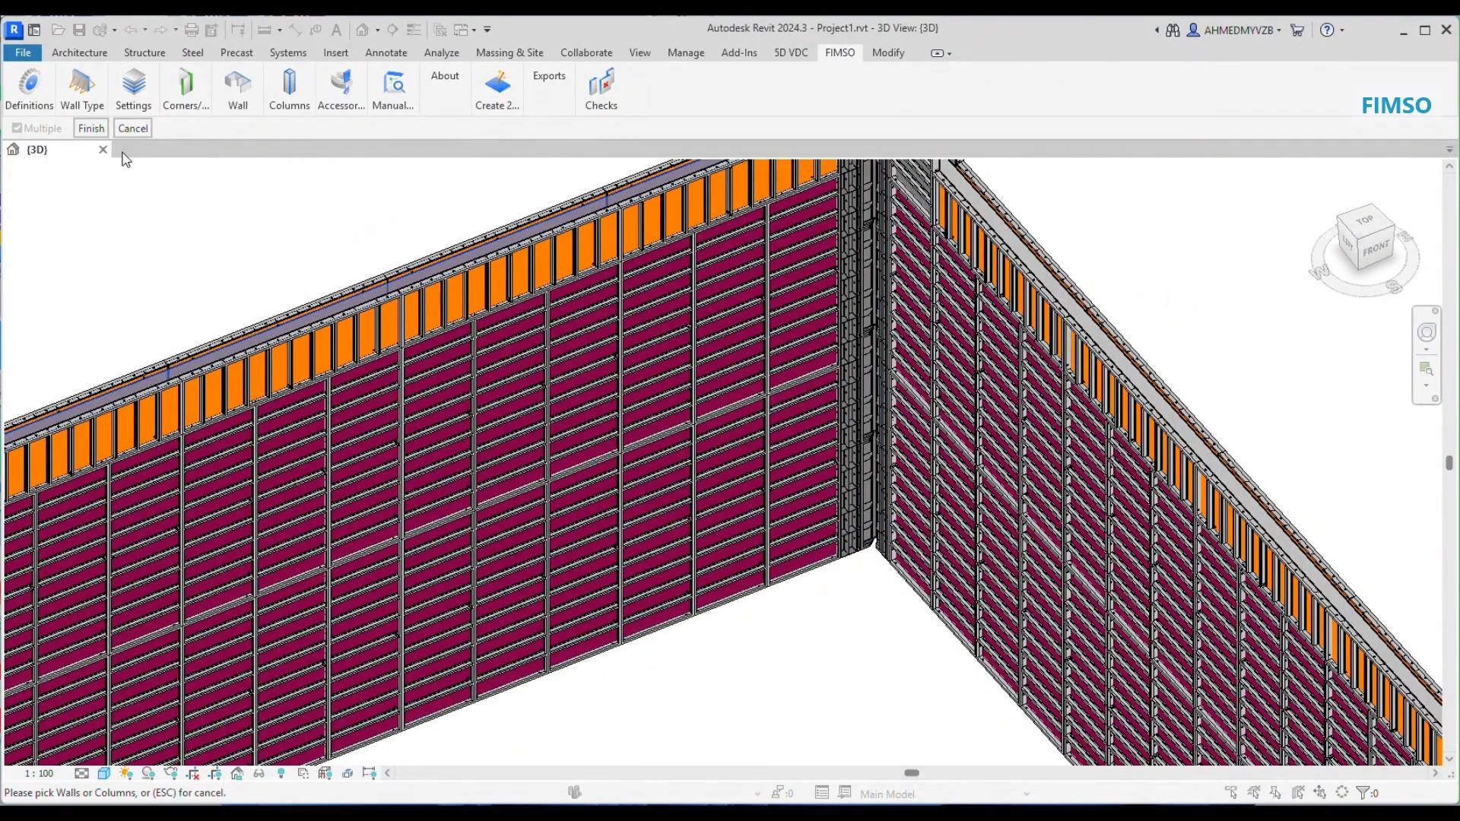
{"action": "left_click", "coordinate": [97, 130]}
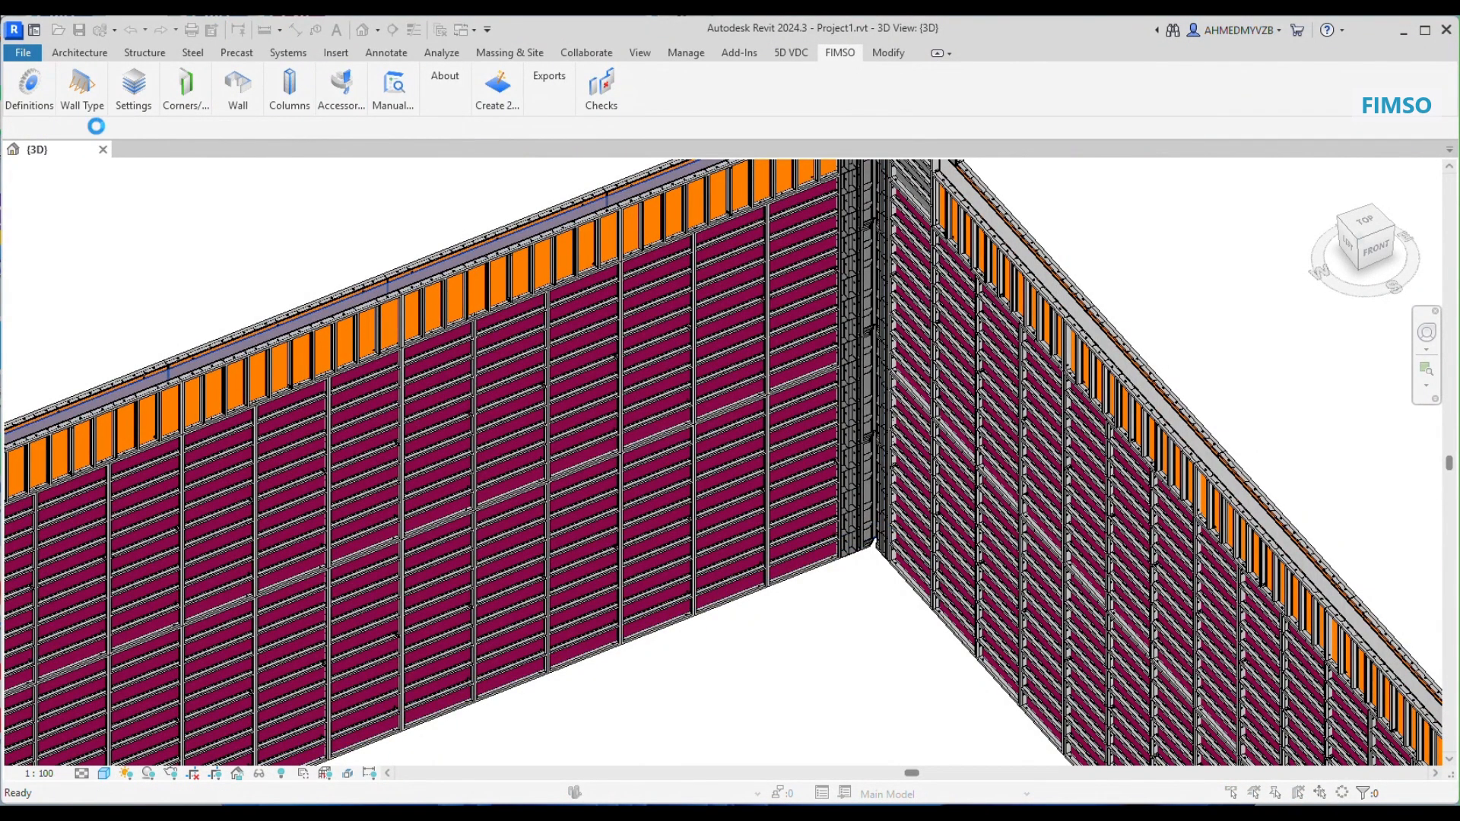
{"action": "scroll", "coordinate": [464, 304], "scroll_direction": "up", "scroll_amount": 6}
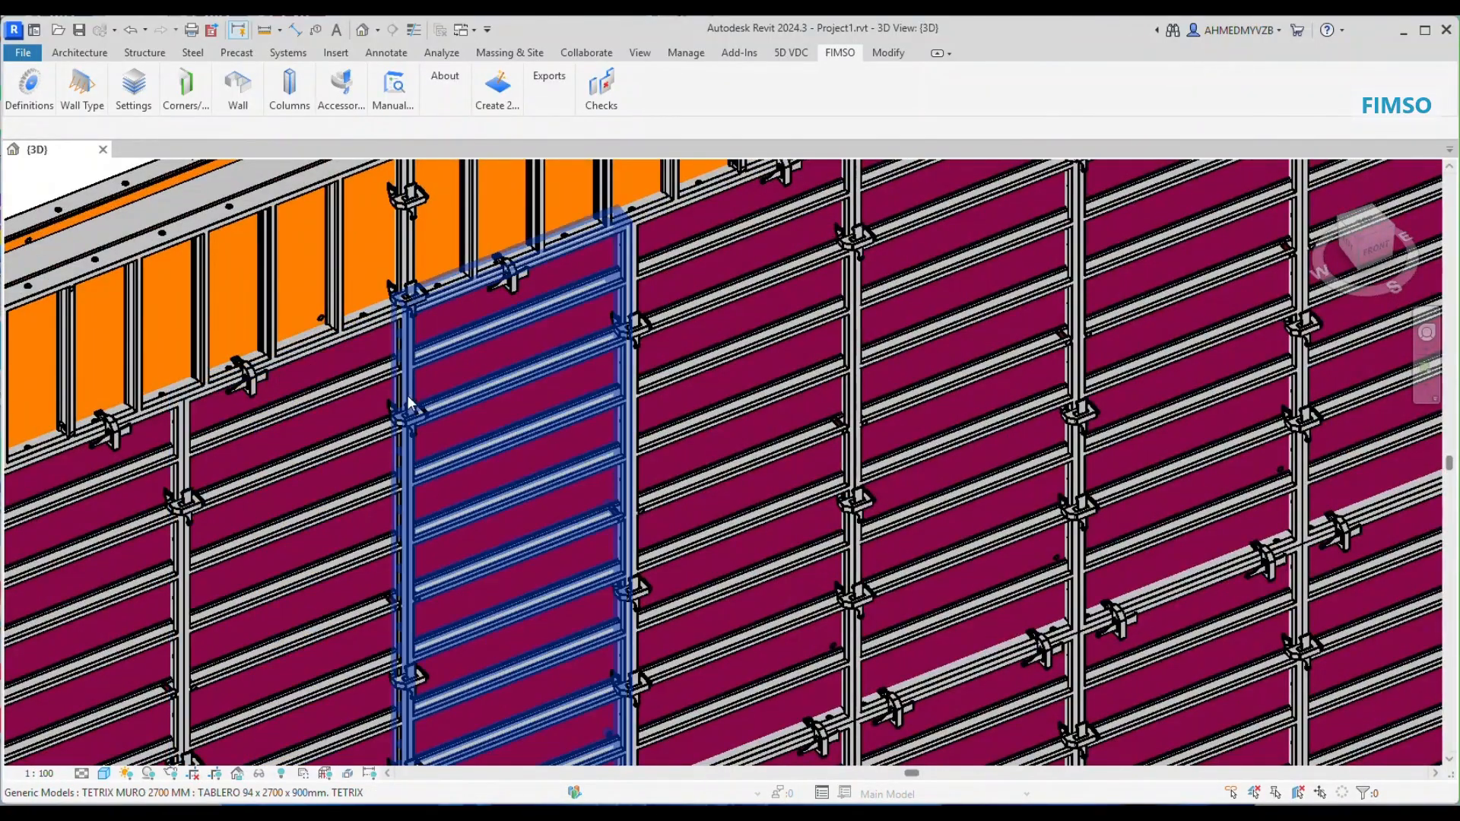
{"action": "scroll", "coordinate": [415, 390], "scroll_direction": "down", "scroll_amount": 3}
{"action": "scroll", "coordinate": [415, 389], "scroll_direction": "down", "scroll_amount": 5}
Step: Add tie rods to the same long wall and check their positions on the panels
{"action": "left_click", "coordinate": [341, 90]}
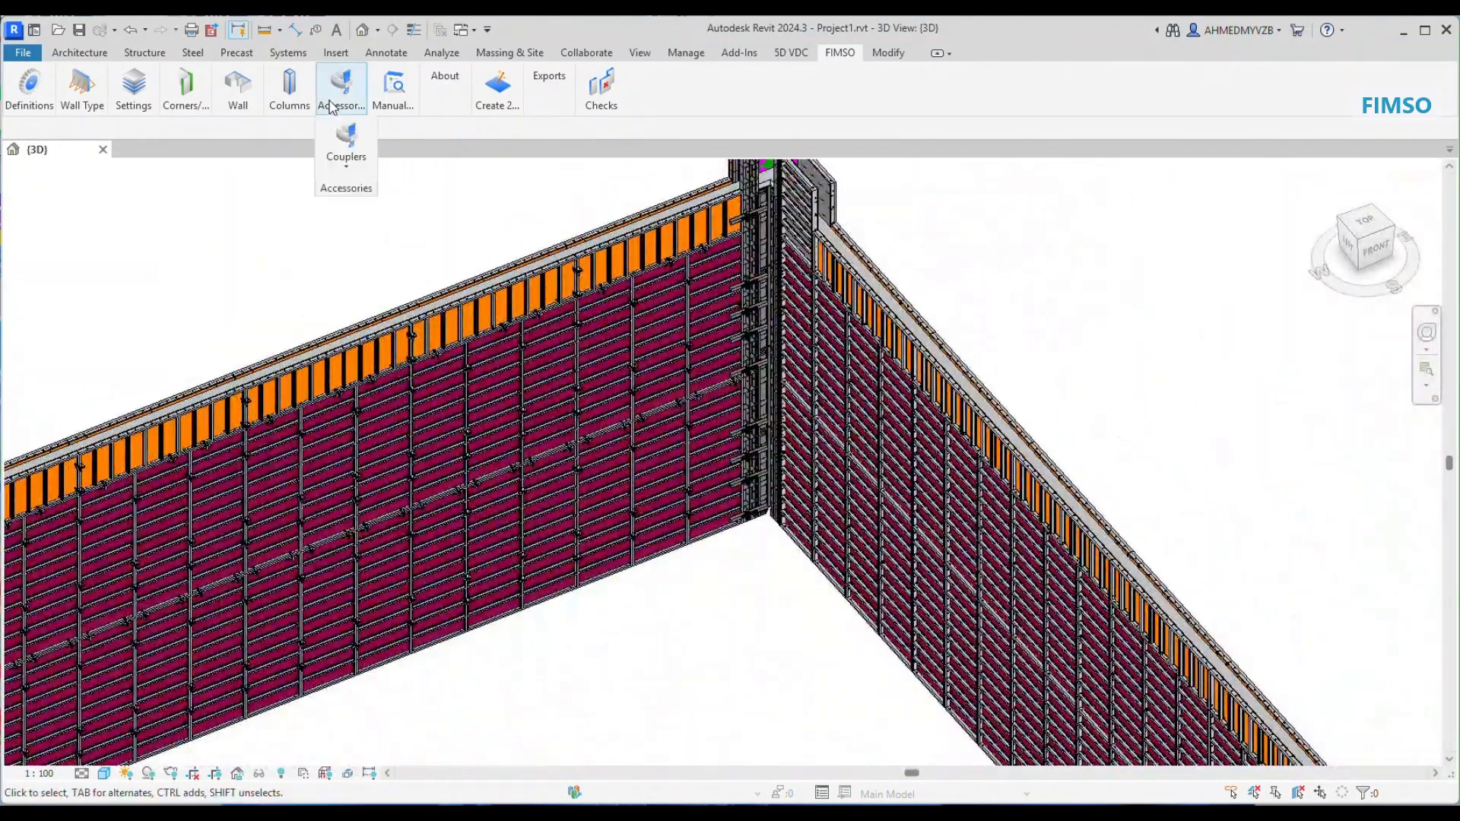
{"action": "left_click", "coordinate": [346, 164]}
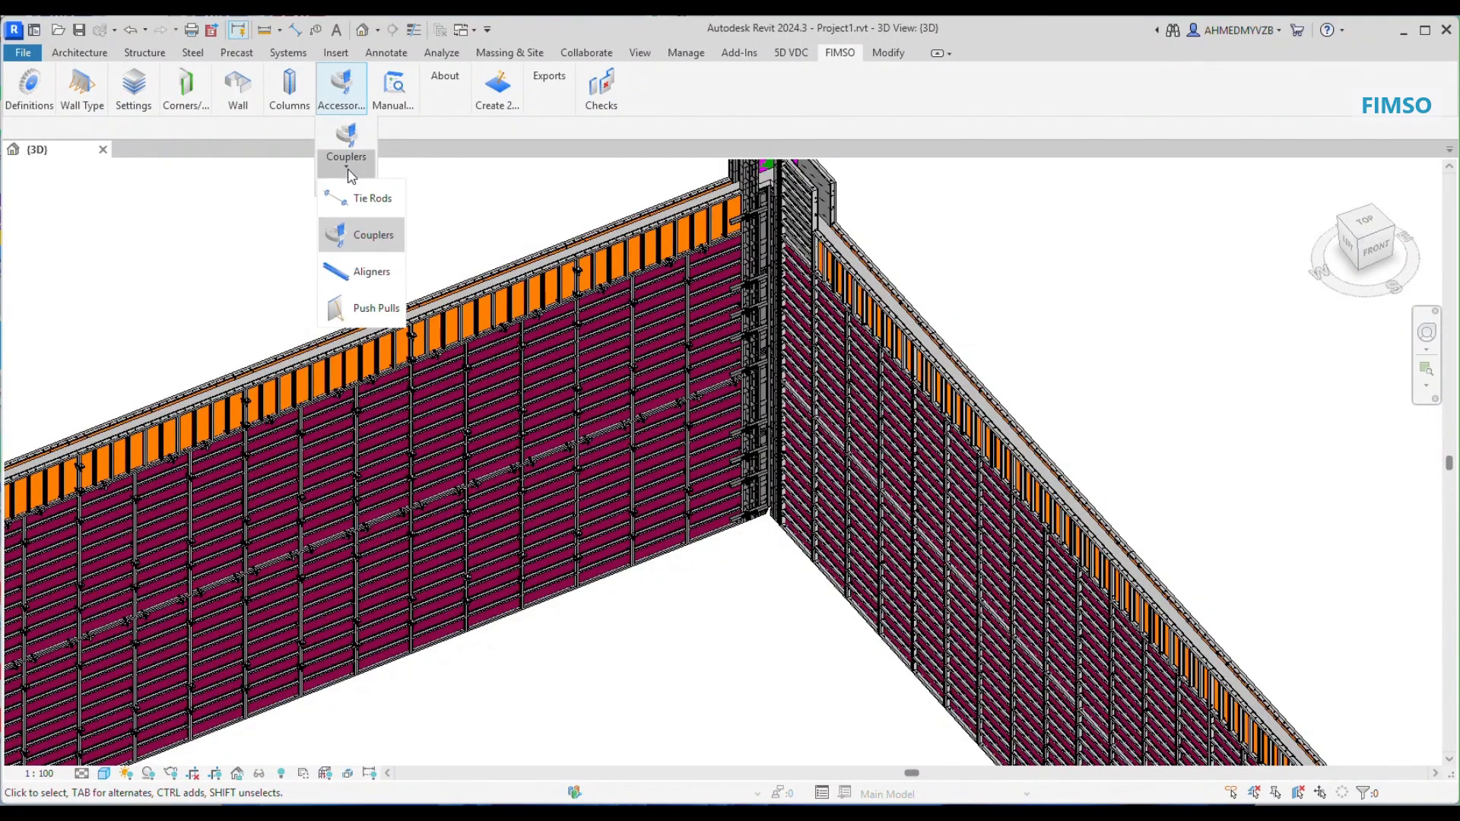
{"action": "left_click", "coordinate": [373, 232]}
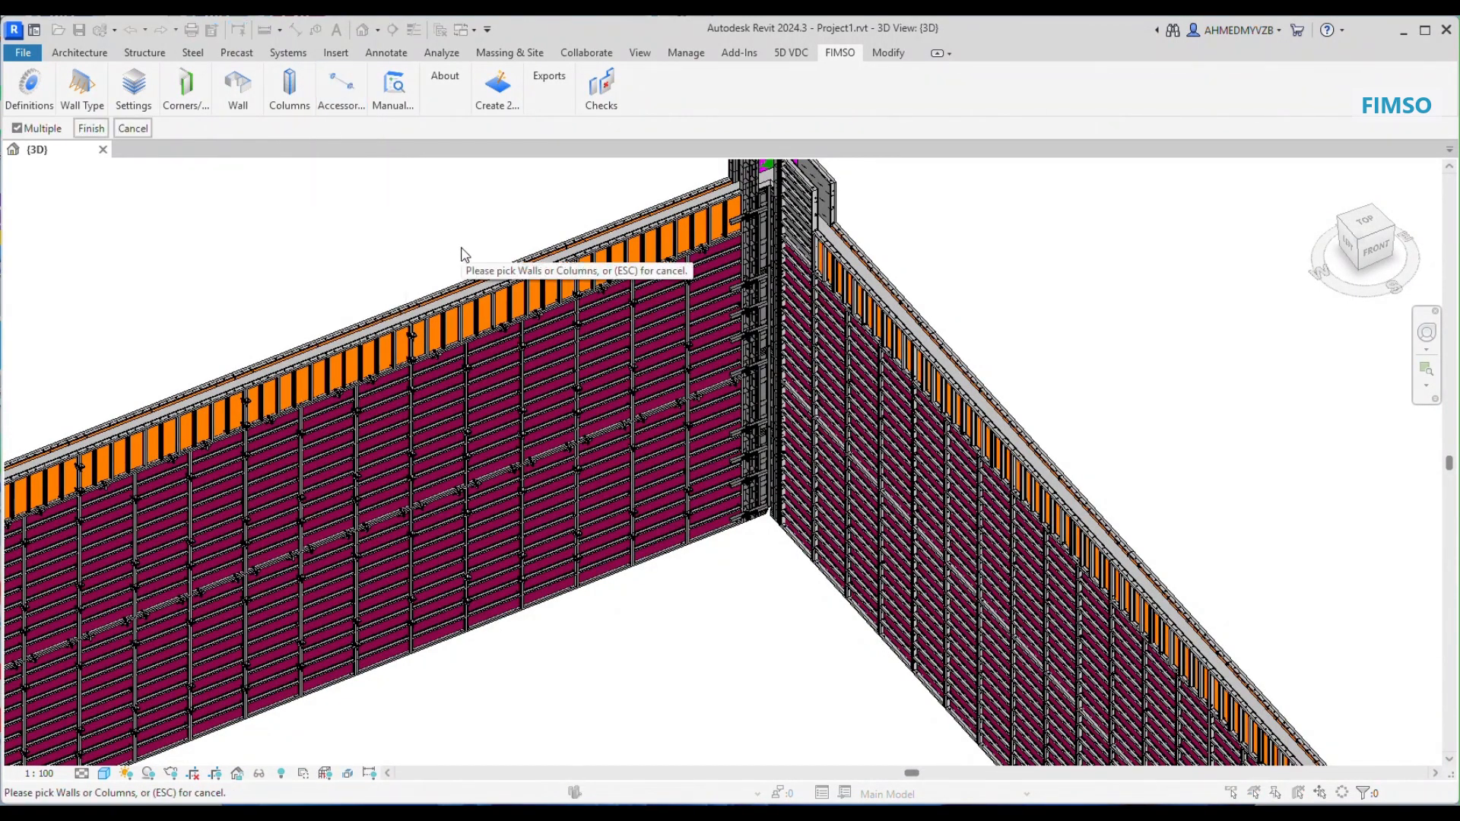
{"action": "left_click", "coordinate": [359, 391]}
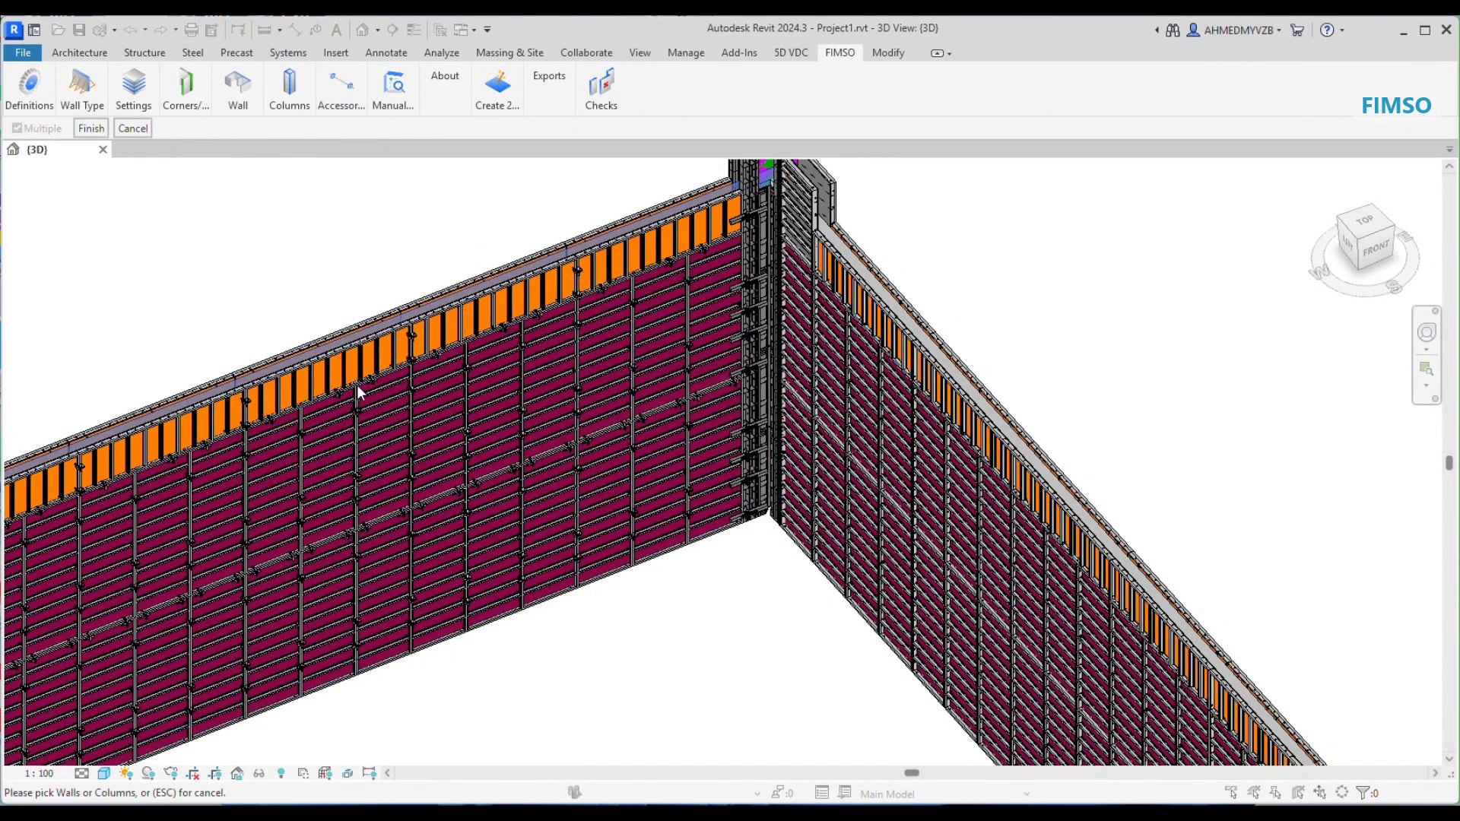
{"action": "left_click", "coordinate": [90, 127]}
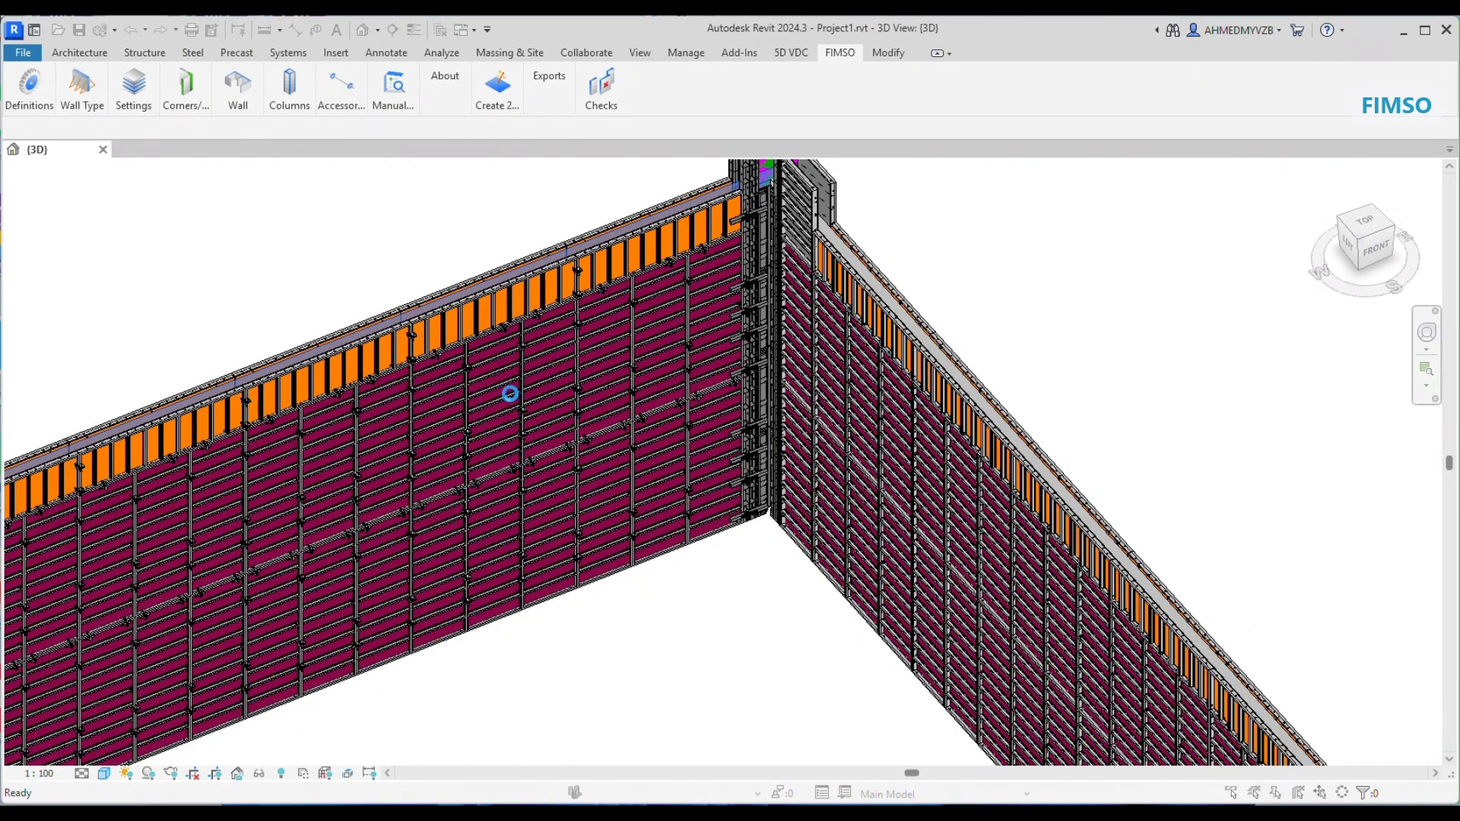
{"action": "scroll", "coordinate": [447, 416], "scroll_direction": "up", "scroll_amount": 5}
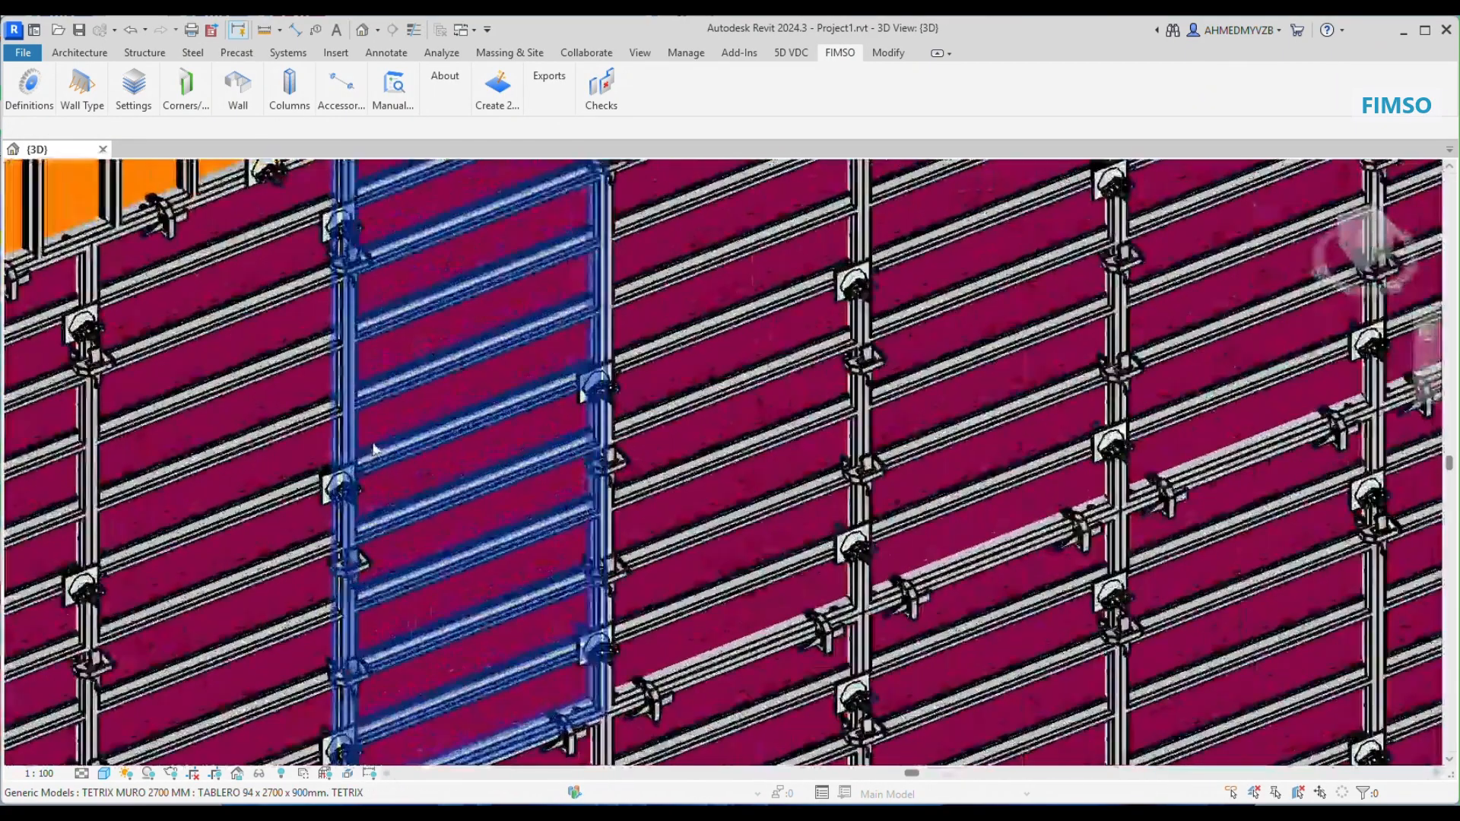
{"action": "scroll", "coordinate": [384, 475], "scroll_direction": "up", "scroll_amount": 2}
{"action": "scroll", "coordinate": [684, 376], "scroll_direction": "down", "scroll_amount": 3}
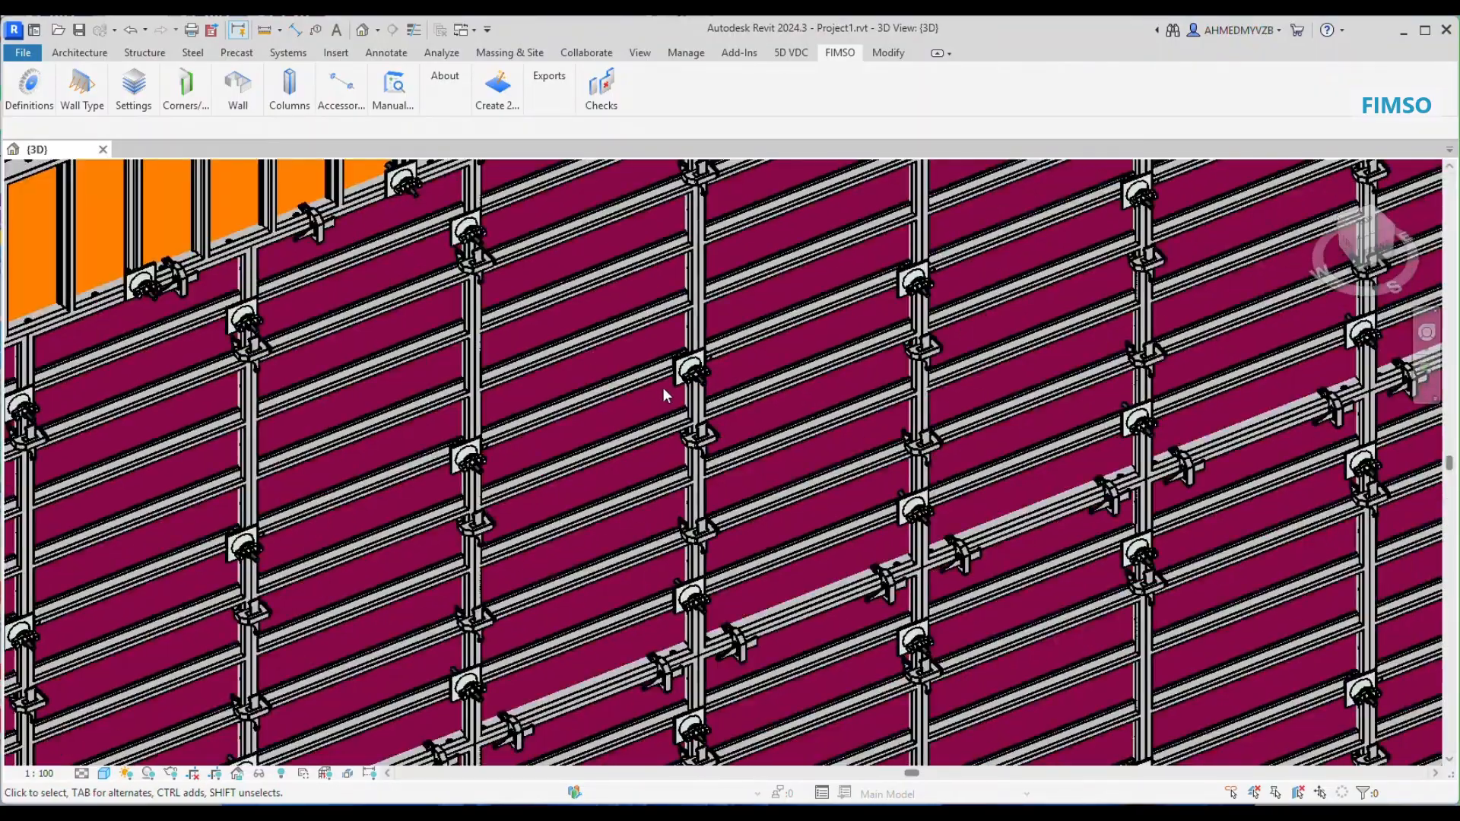
{"action": "scroll", "coordinate": [663, 386], "scroll_direction": "down", "scroll_amount": 5}
Step: Configure push-pull props for the same wall with X-offset 1200 for group 1, and X-offset 1300 with Prop 5.25 for group 2
{"action": "mouse_move", "coordinate": [341, 89]}
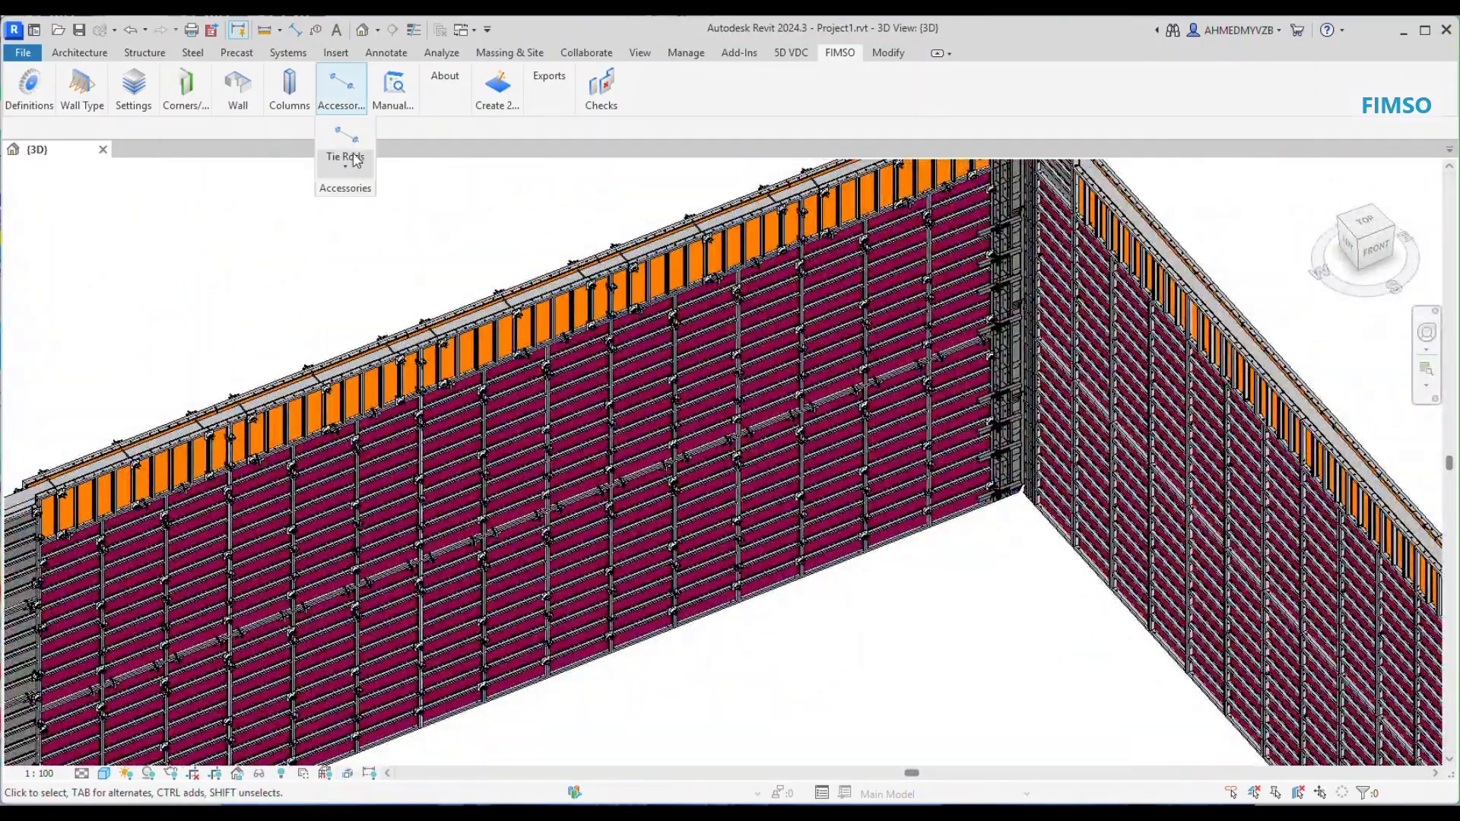
{"action": "left_click", "coordinate": [351, 164]}
{"action": "left_click", "coordinate": [372, 312]}
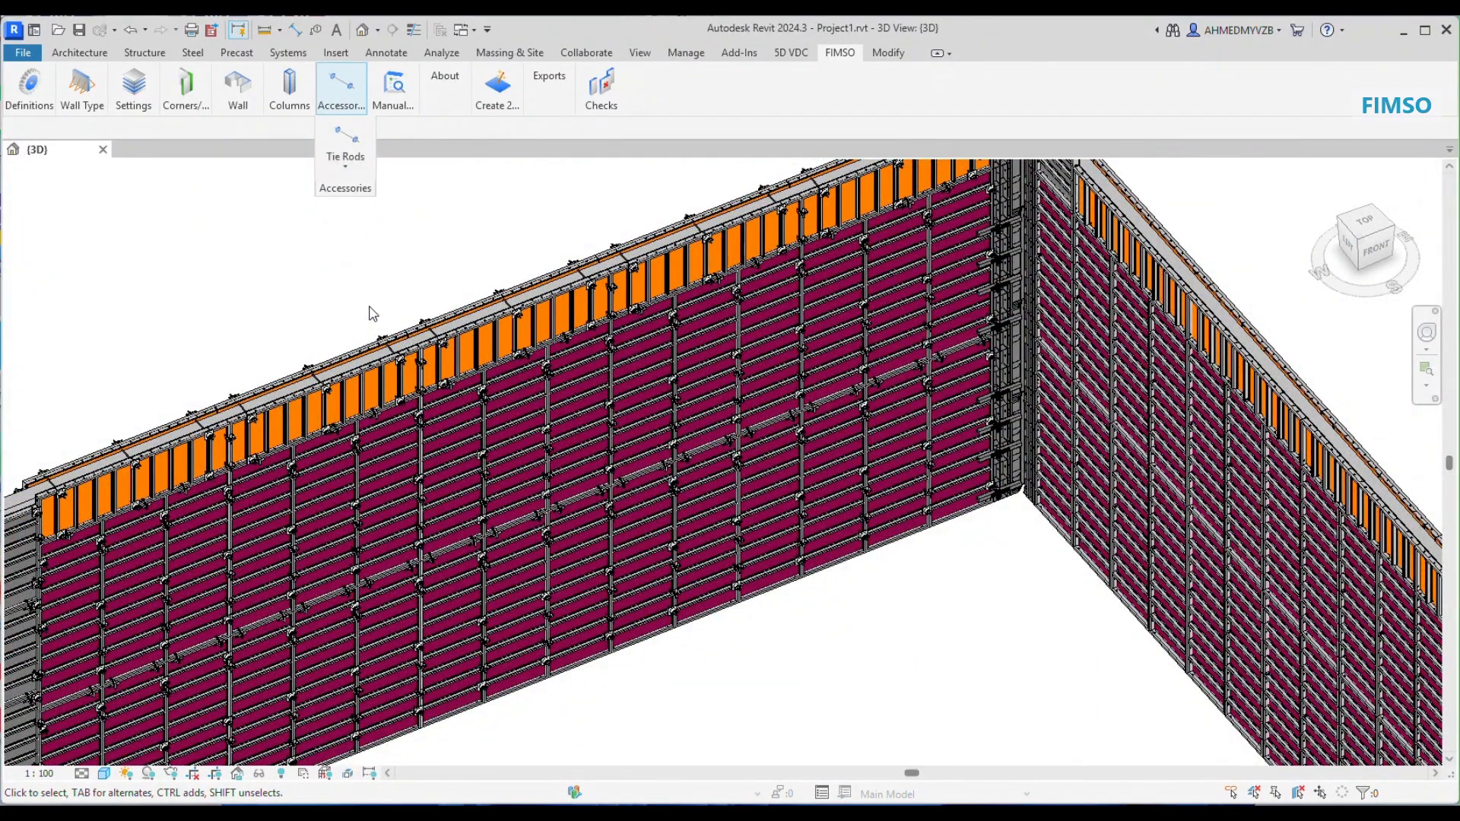
{"action": "left_click", "coordinate": [537, 295]}
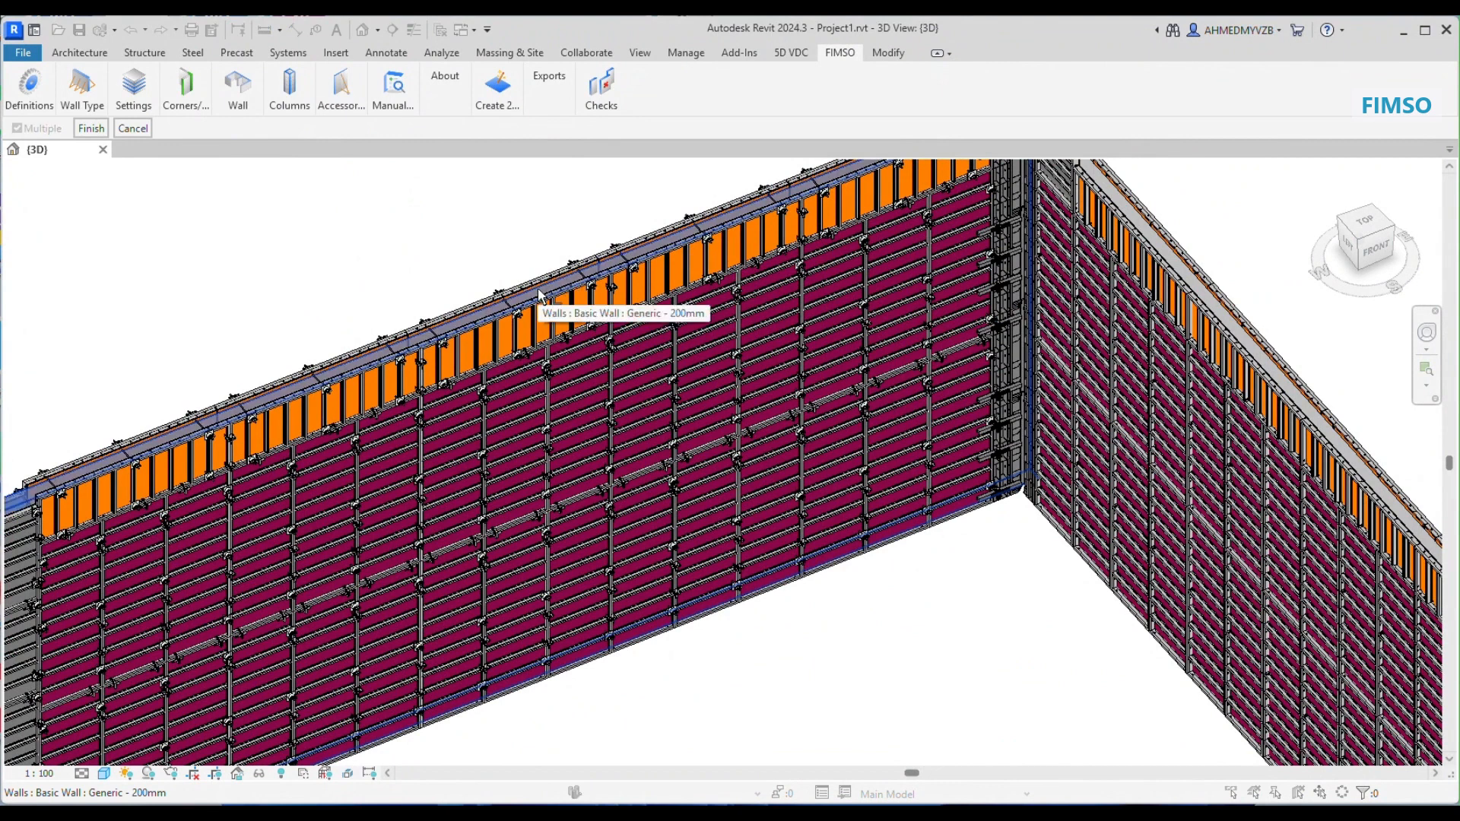
{"action": "left_click", "coordinate": [94, 131]}
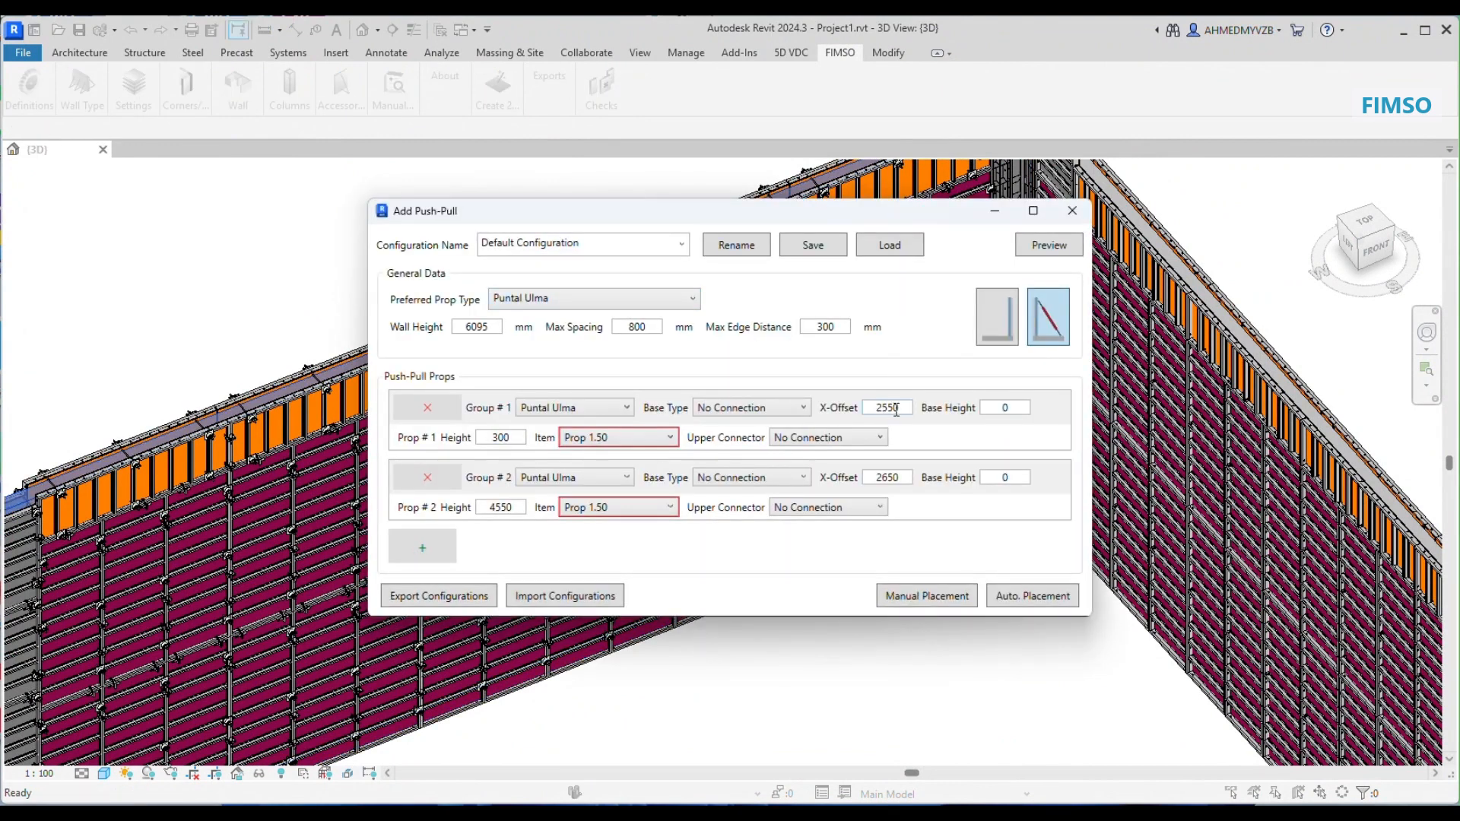
{"action": "left_click_drag", "start_coordinate": [896, 411], "coordinate": [865, 419]}
{"action": "type", "text": "1"}
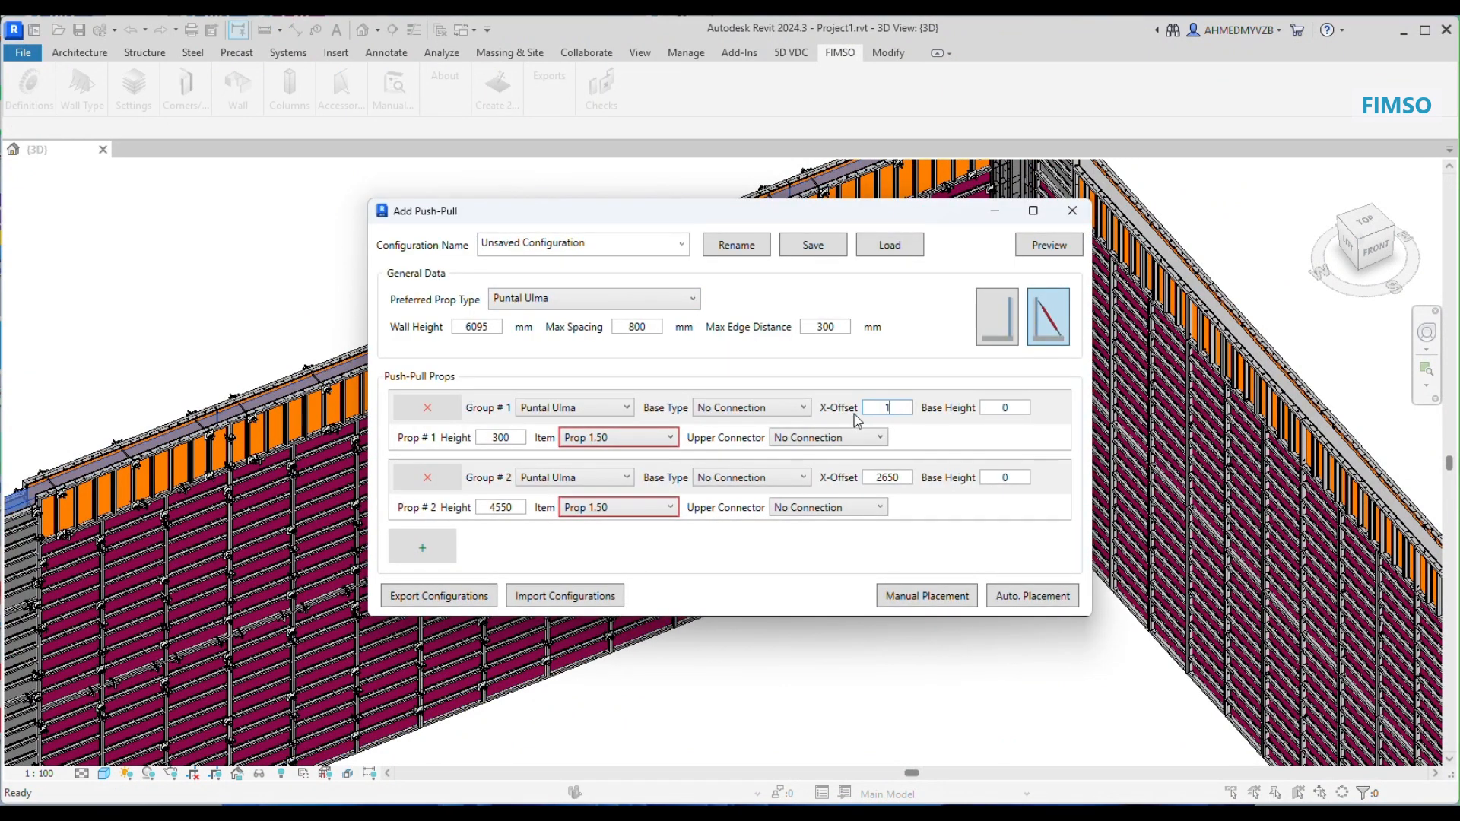
{"action": "type", "text": "200"}
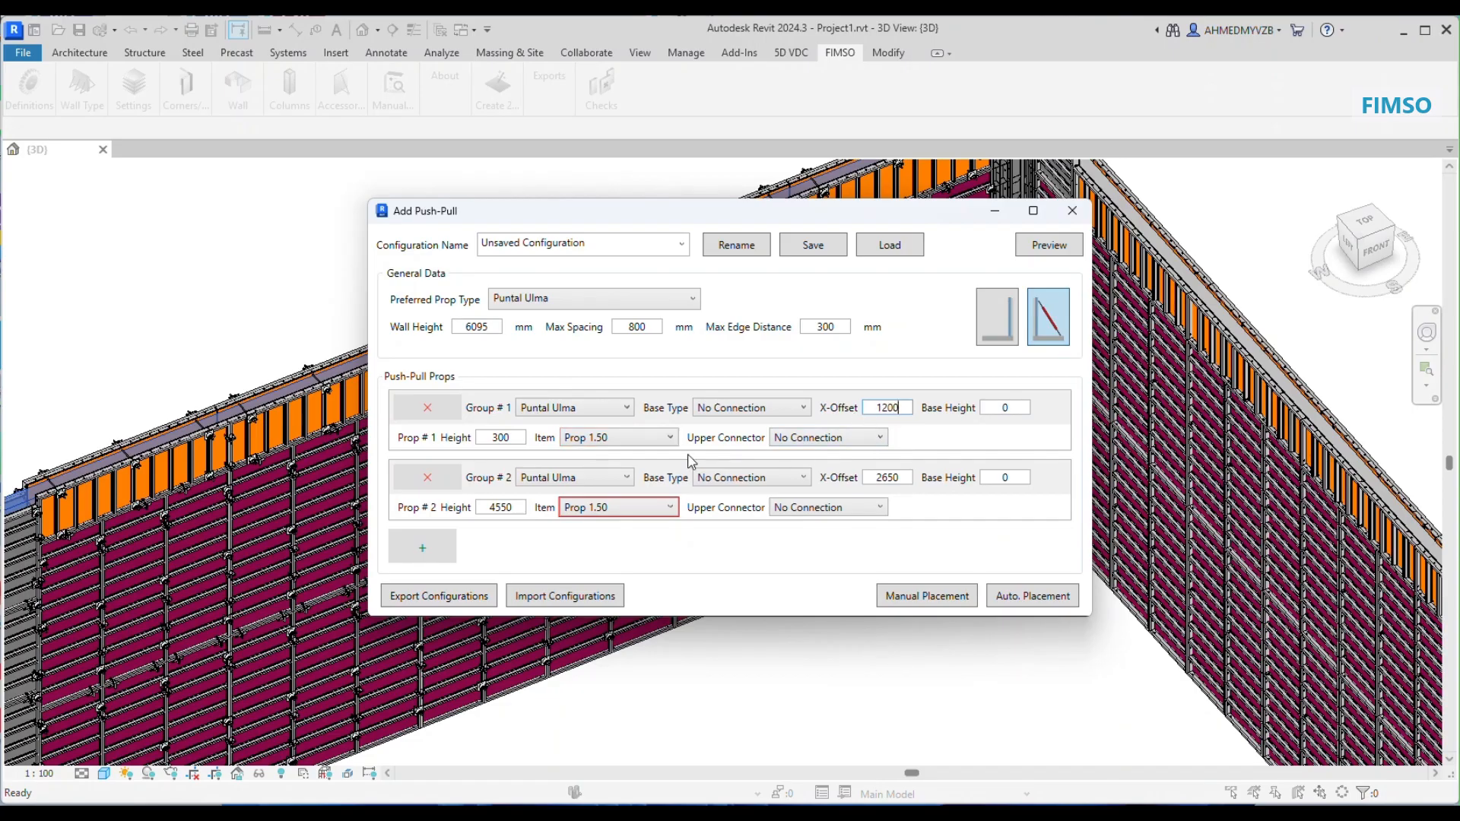
{"action": "left_click_drag", "start_coordinate": [900, 471], "coordinate": [887, 470]}
{"action": "left_click", "coordinate": [655, 511]}
{"action": "left_click", "coordinate": [616, 596]}
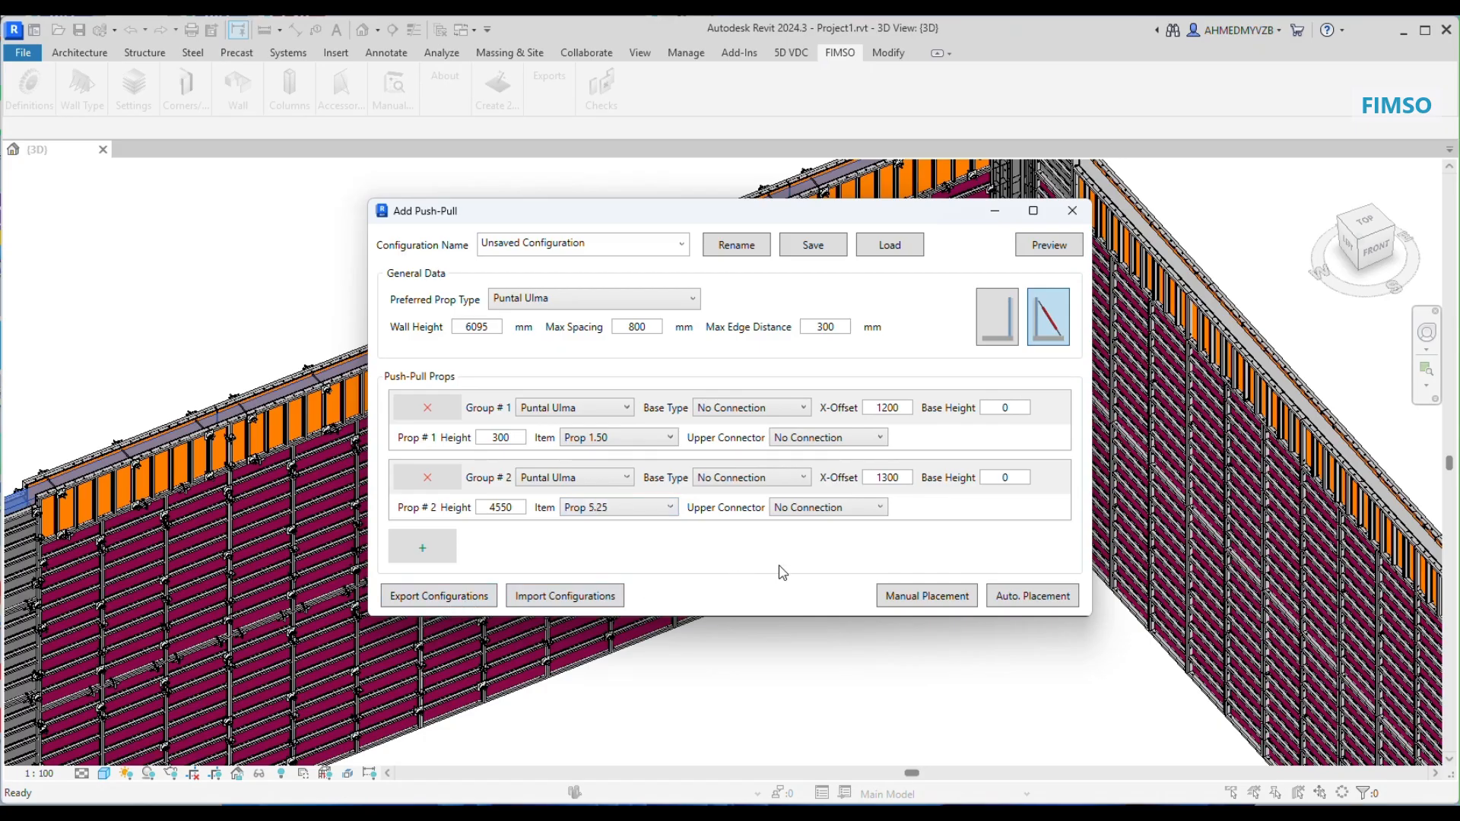
Step: Manually place two of the two-prop push-pull sets along the base of the long wall
{"action": "left_click", "coordinate": [905, 597]}
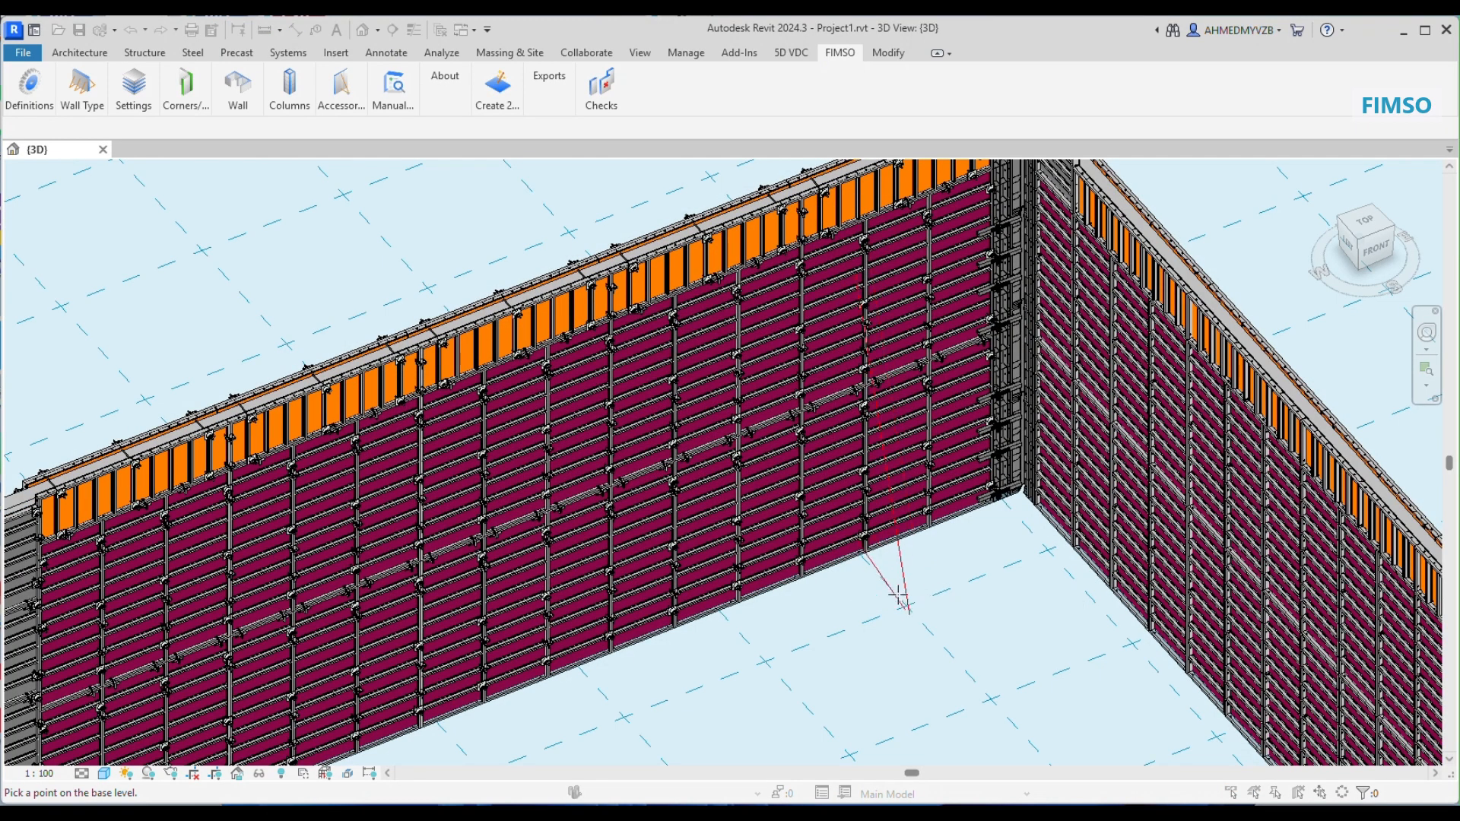
{"action": "left_click", "coordinate": [892, 597]}
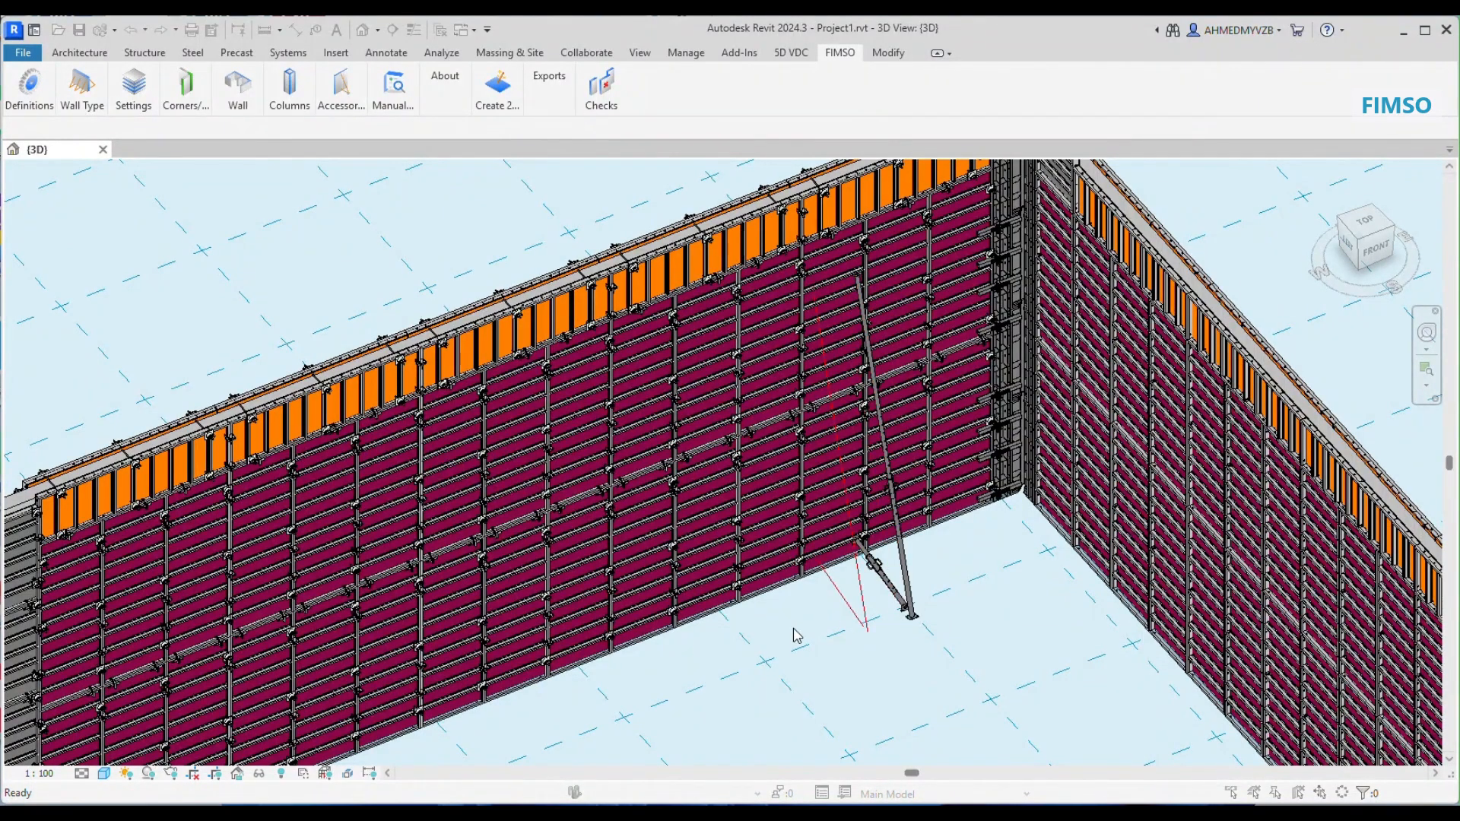
{"action": "left_click", "coordinate": [716, 658]}
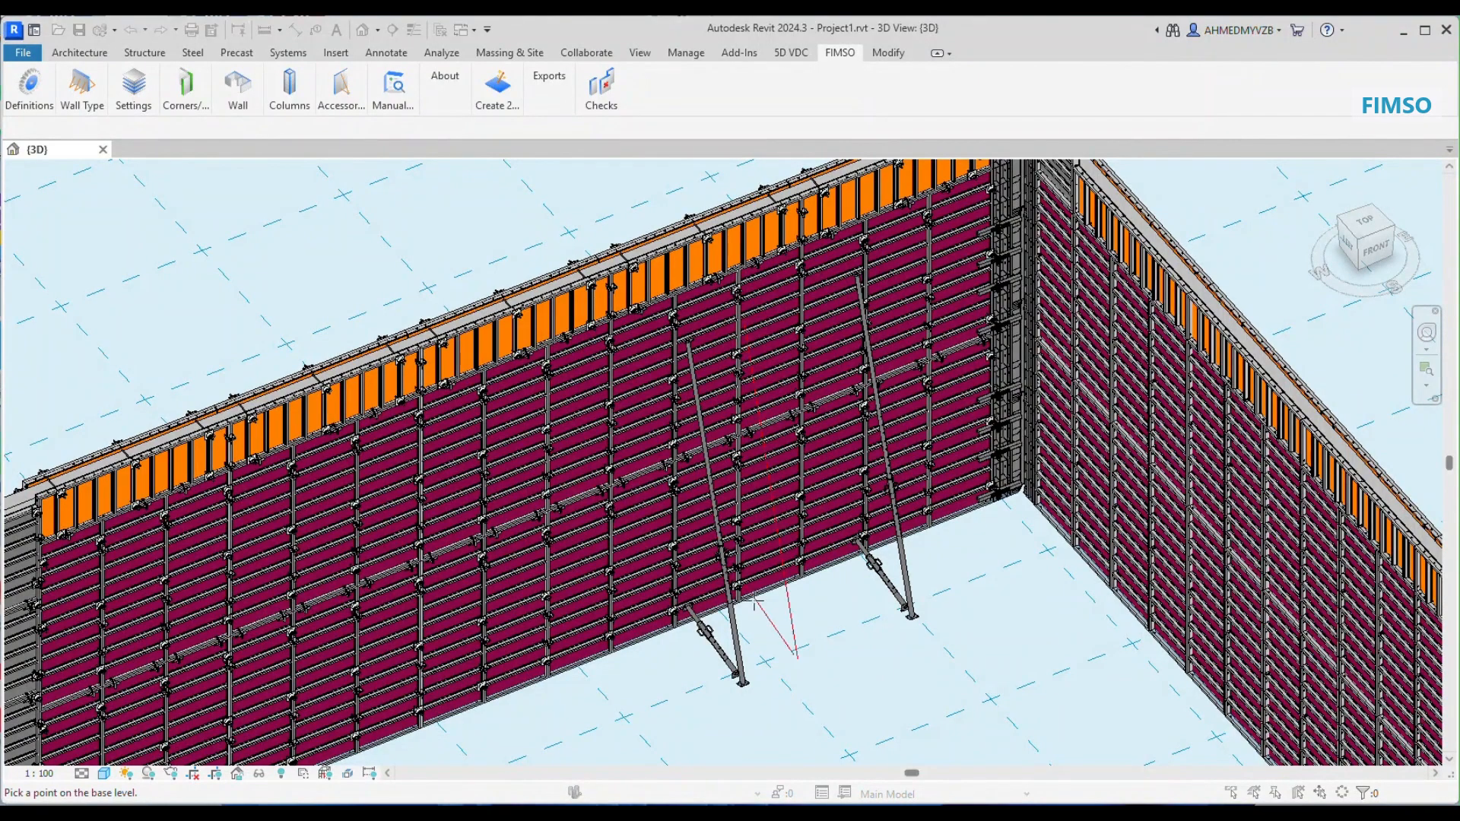
{"action": "key", "text": "Escape"}
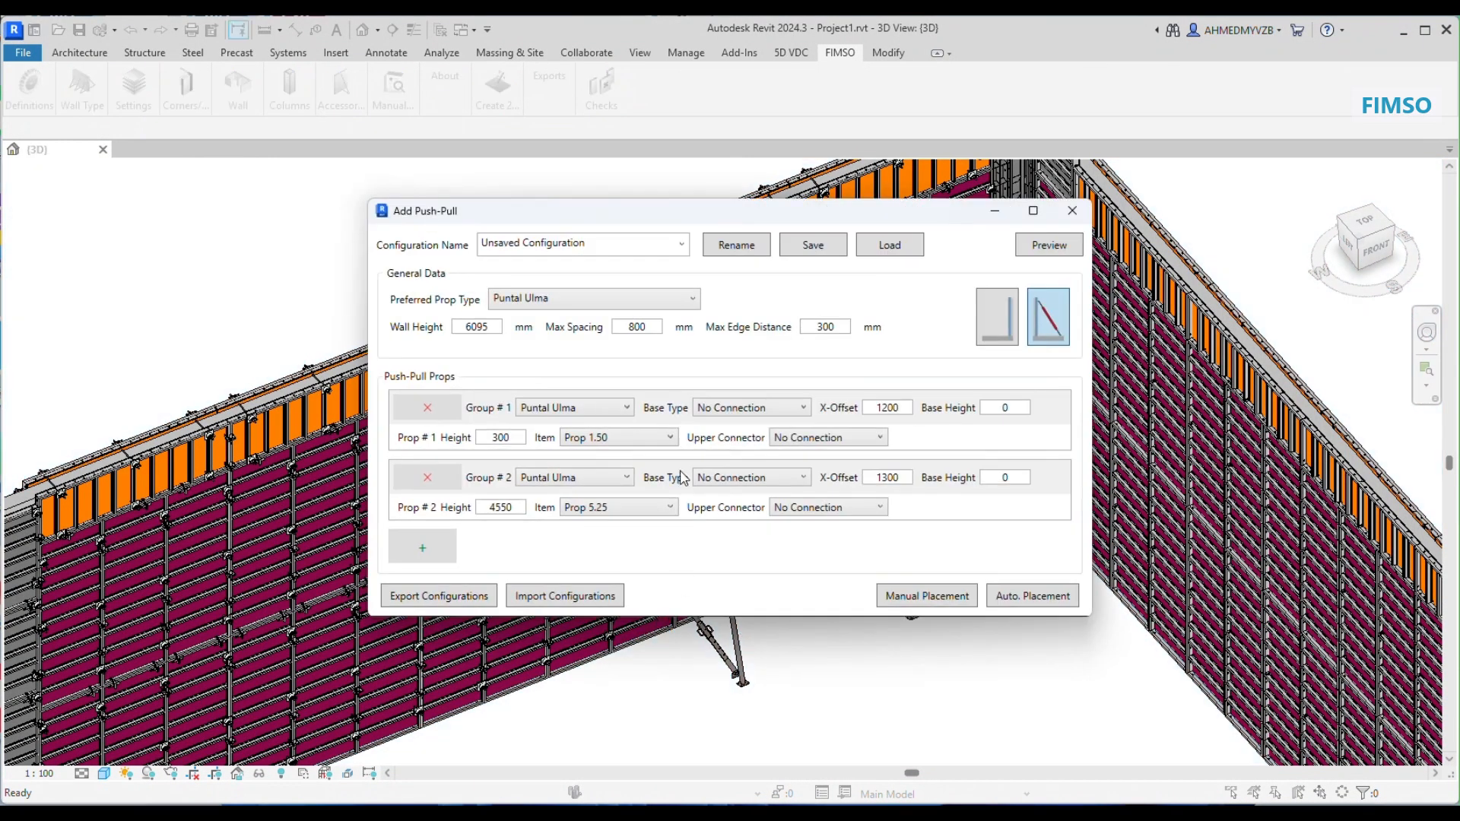
Step: Add a third push-pull group with prop height 2800, X-offset 1250 and item Prop 3.65
{"action": "left_click", "coordinate": [453, 548]}
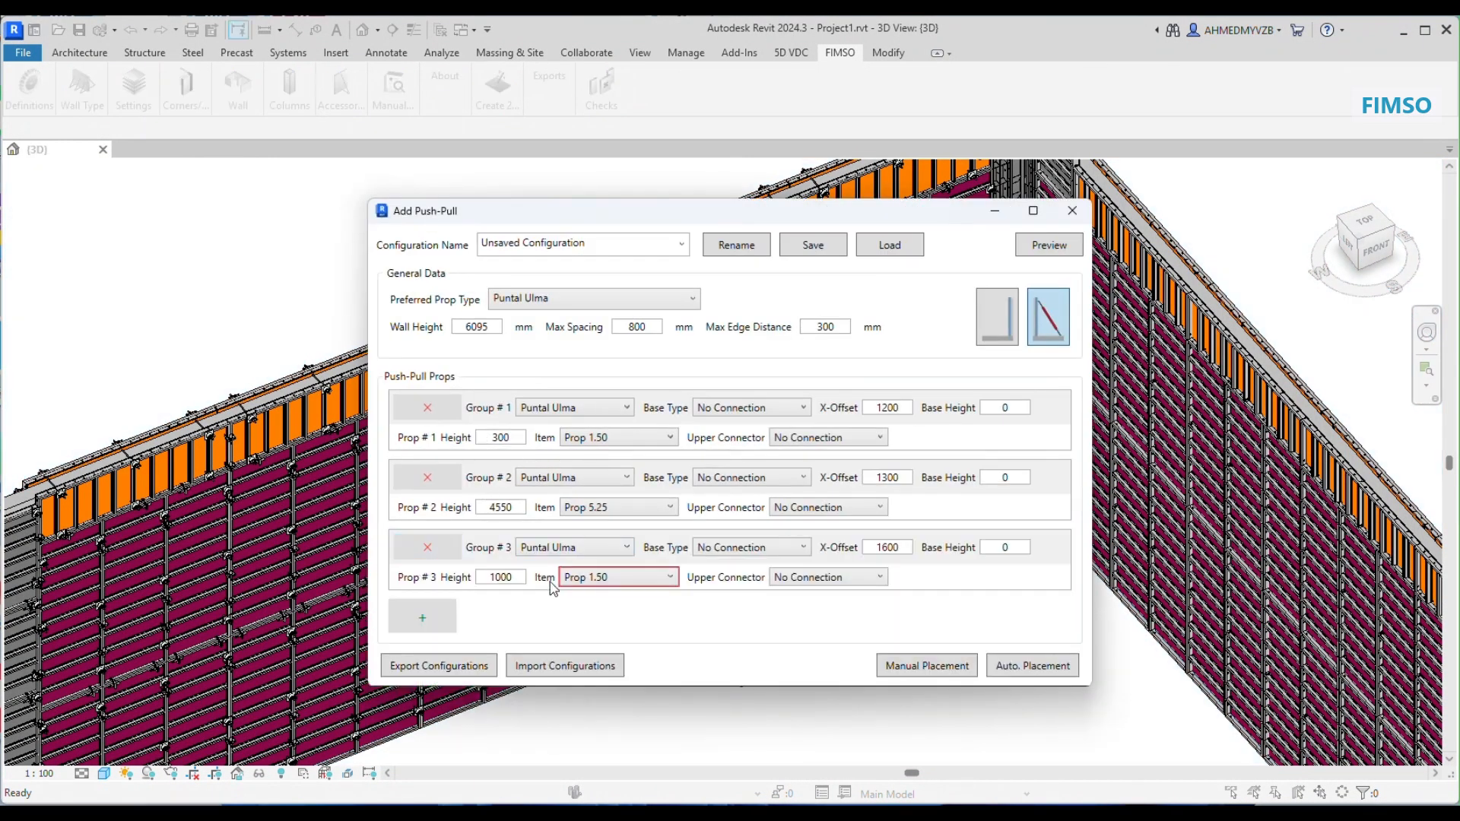
{"action": "double_click", "coordinate": [520, 583]}
{"action": "type", "text": "2800"}
{"action": "left_click", "coordinate": [643, 591]}
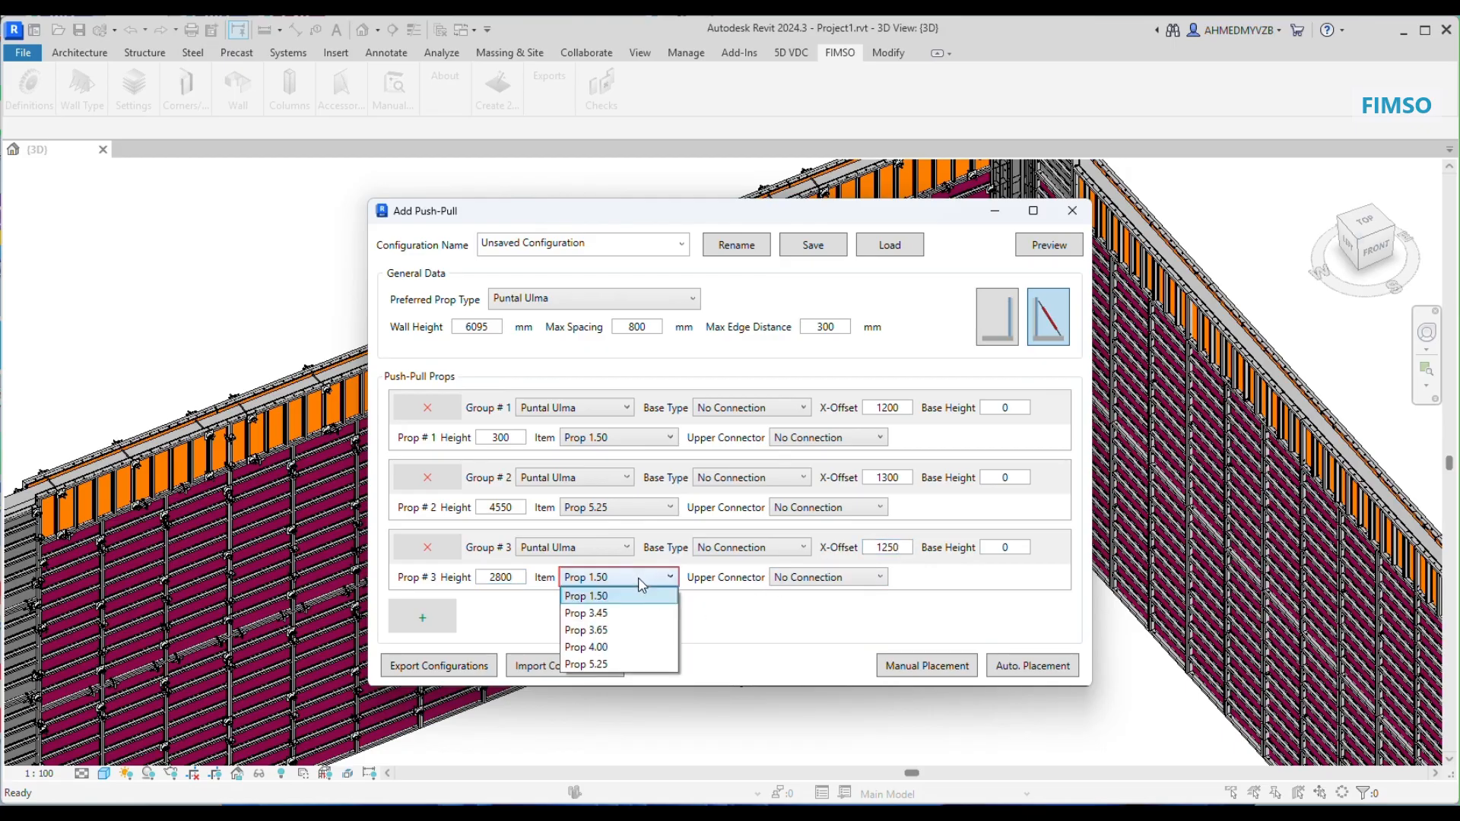
{"action": "left_click", "coordinate": [616, 632]}
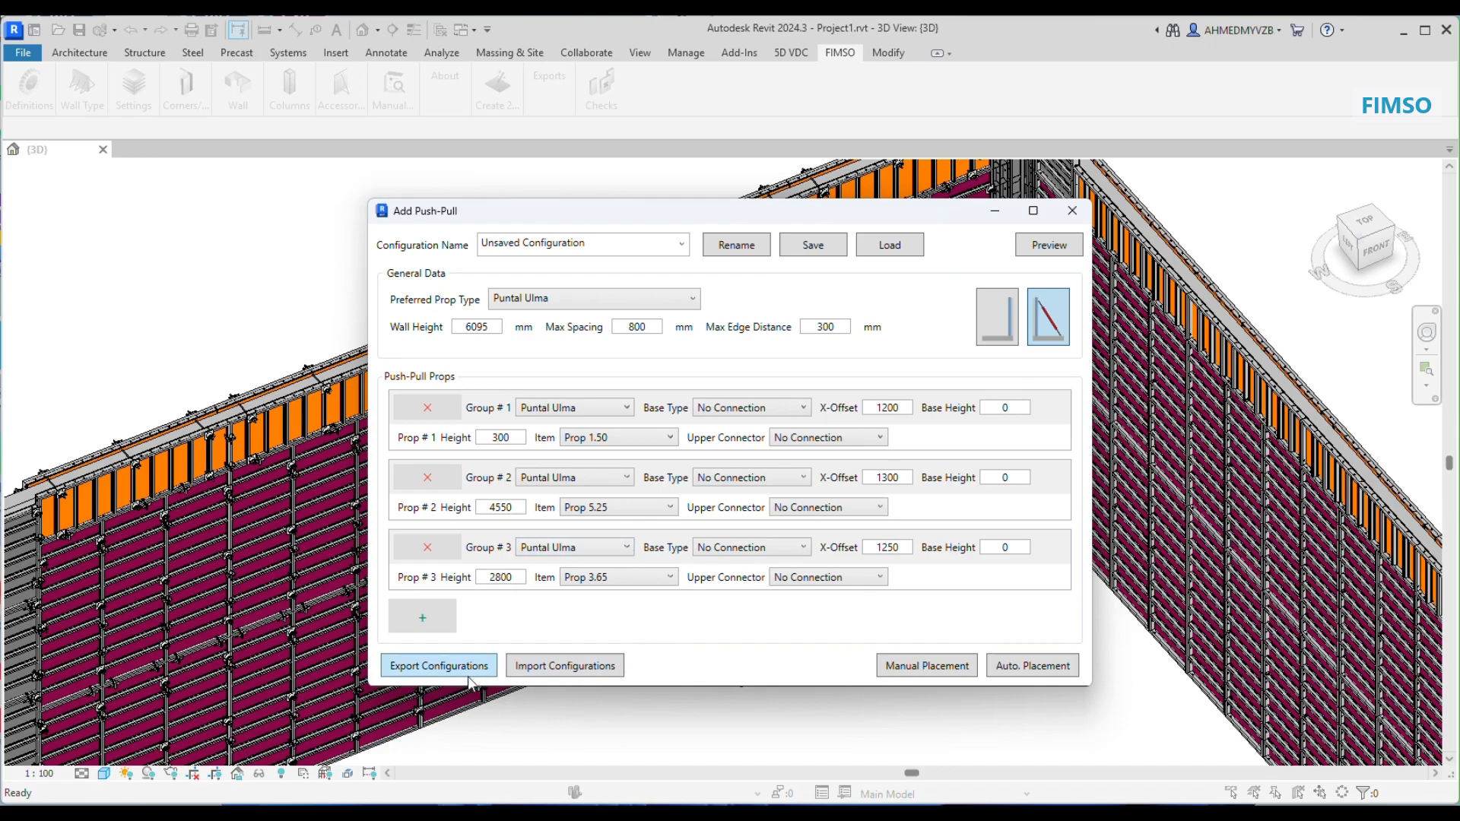
Step: Manually place two of the three-prop push-pull sets farther along the wall base, and close the push-pull settings
{"action": "left_click", "coordinate": [902, 661]}
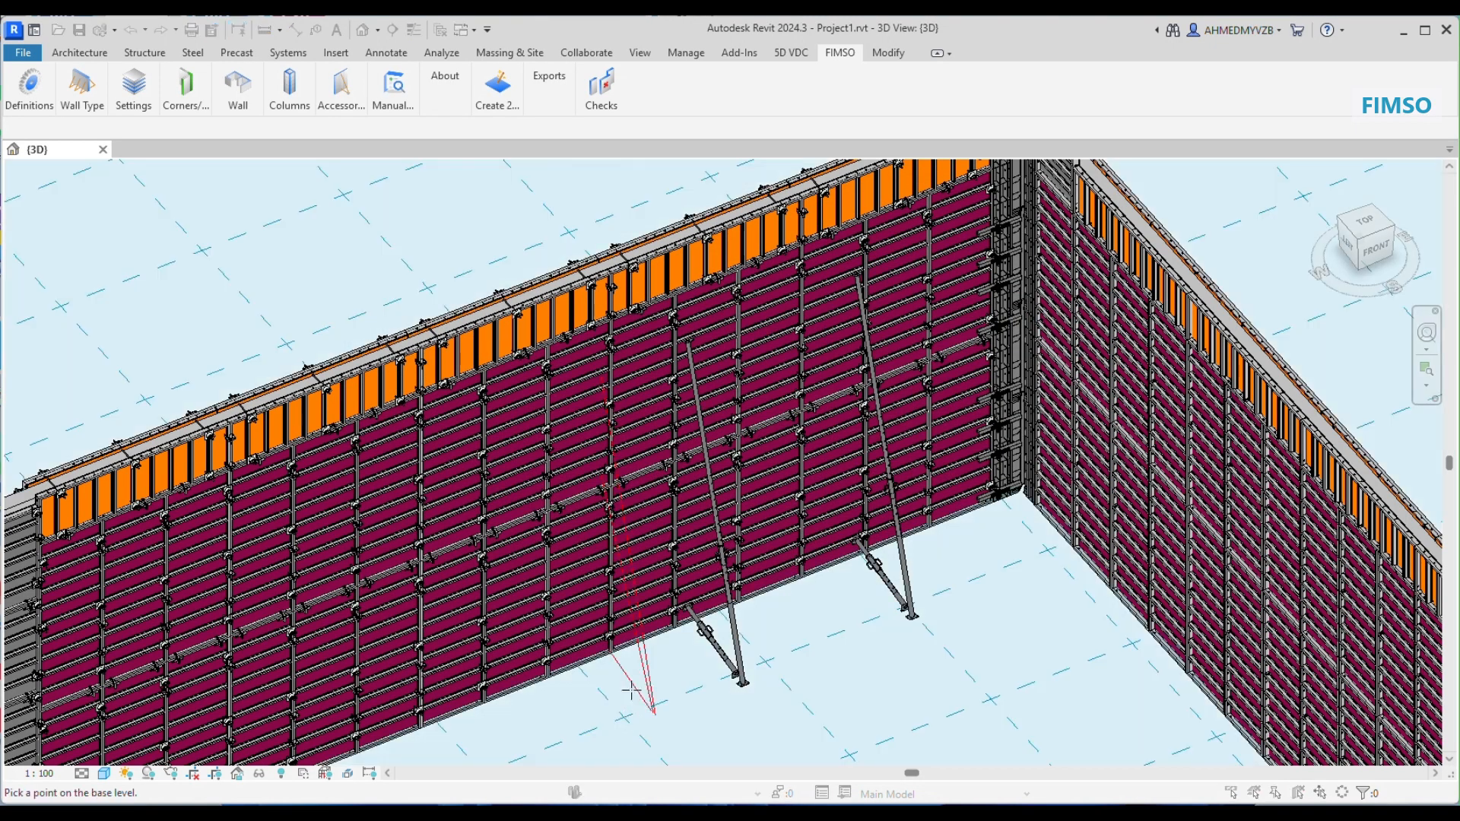
{"action": "left_click", "coordinate": [614, 702]}
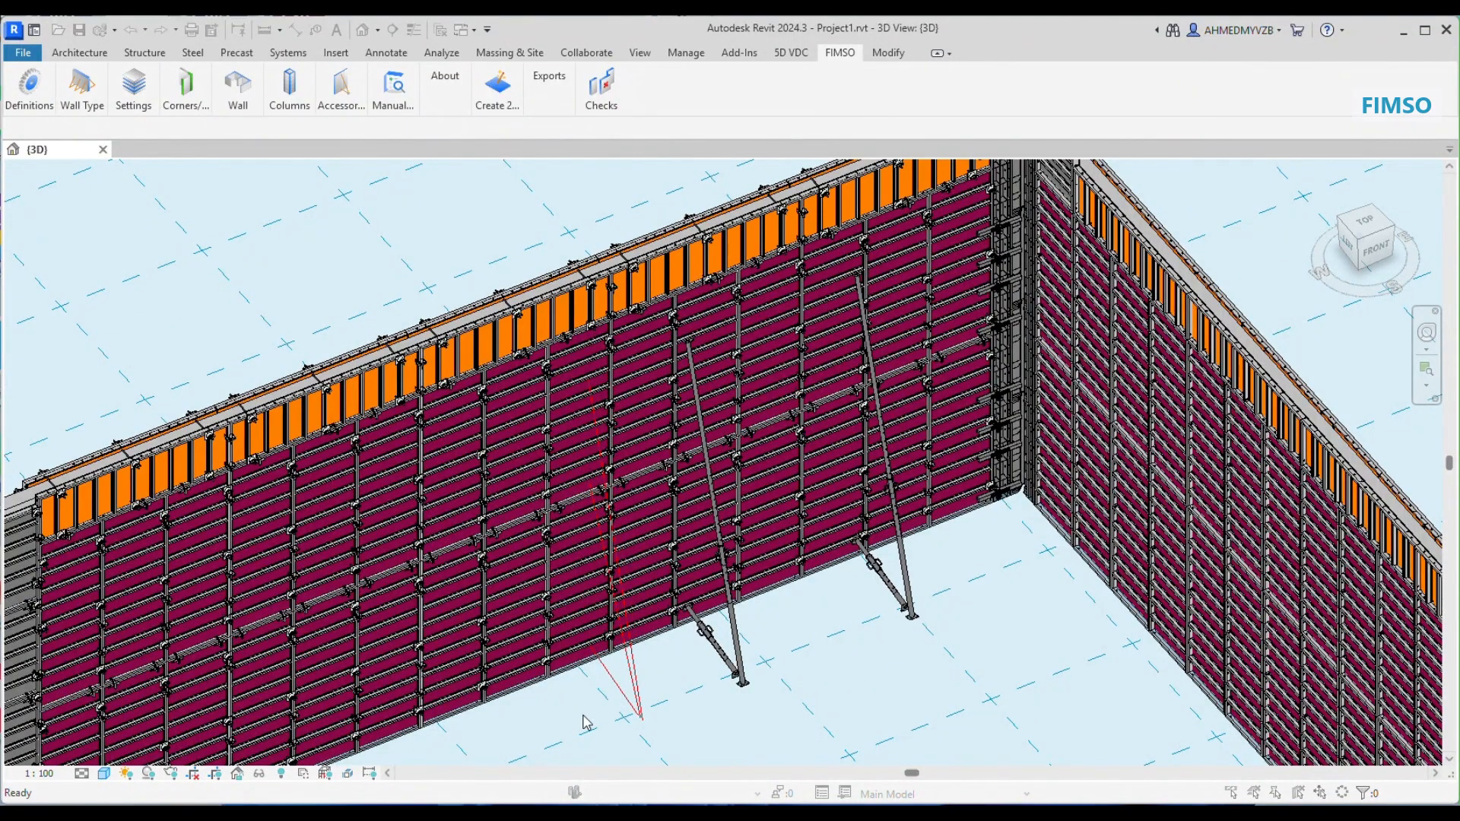
{"action": "left_click", "coordinate": [525, 745]}
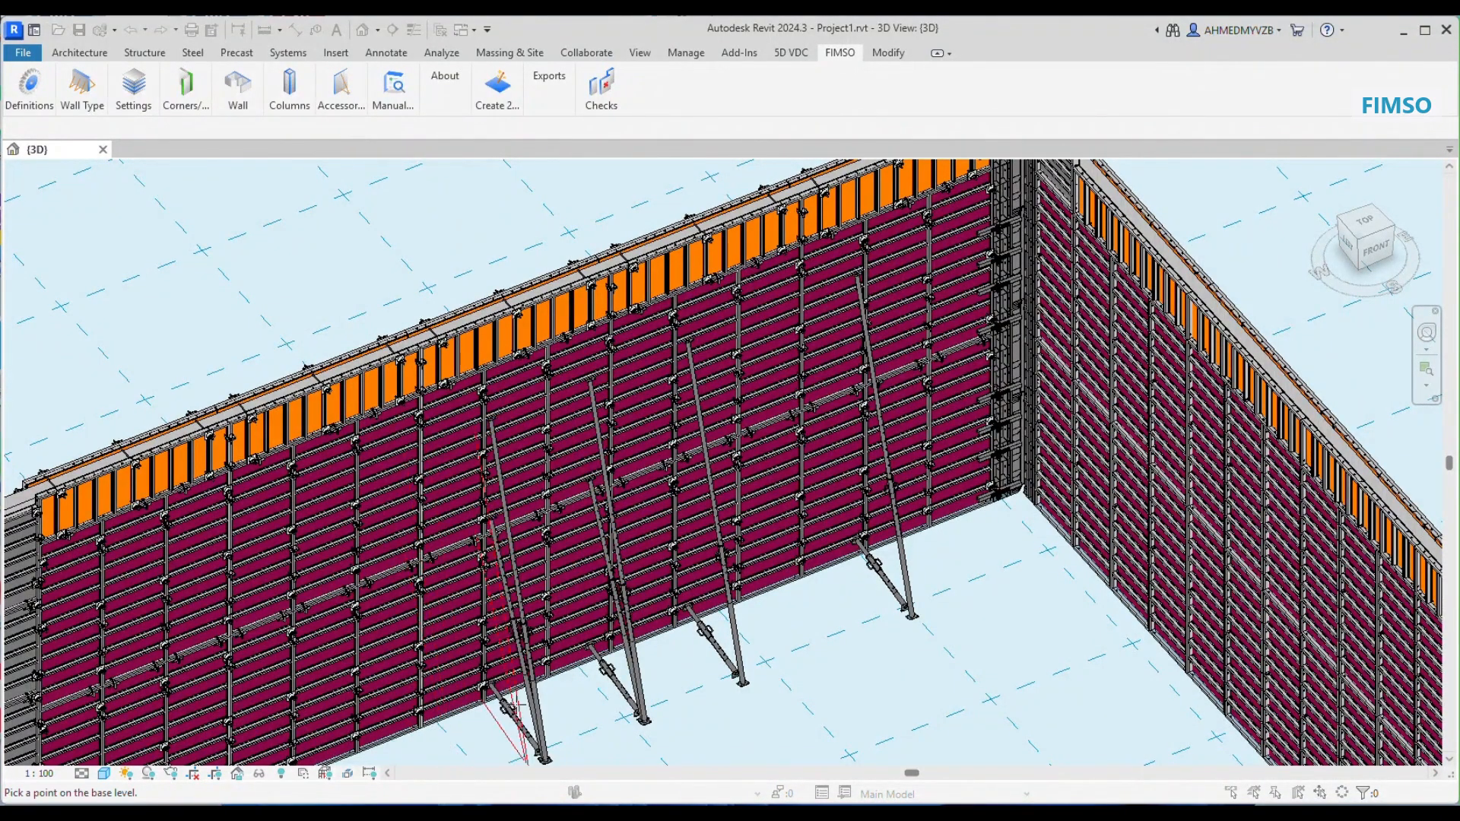
{"action": "scroll", "coordinate": [499, 748], "scroll_direction": "down", "scroll_amount": 2}
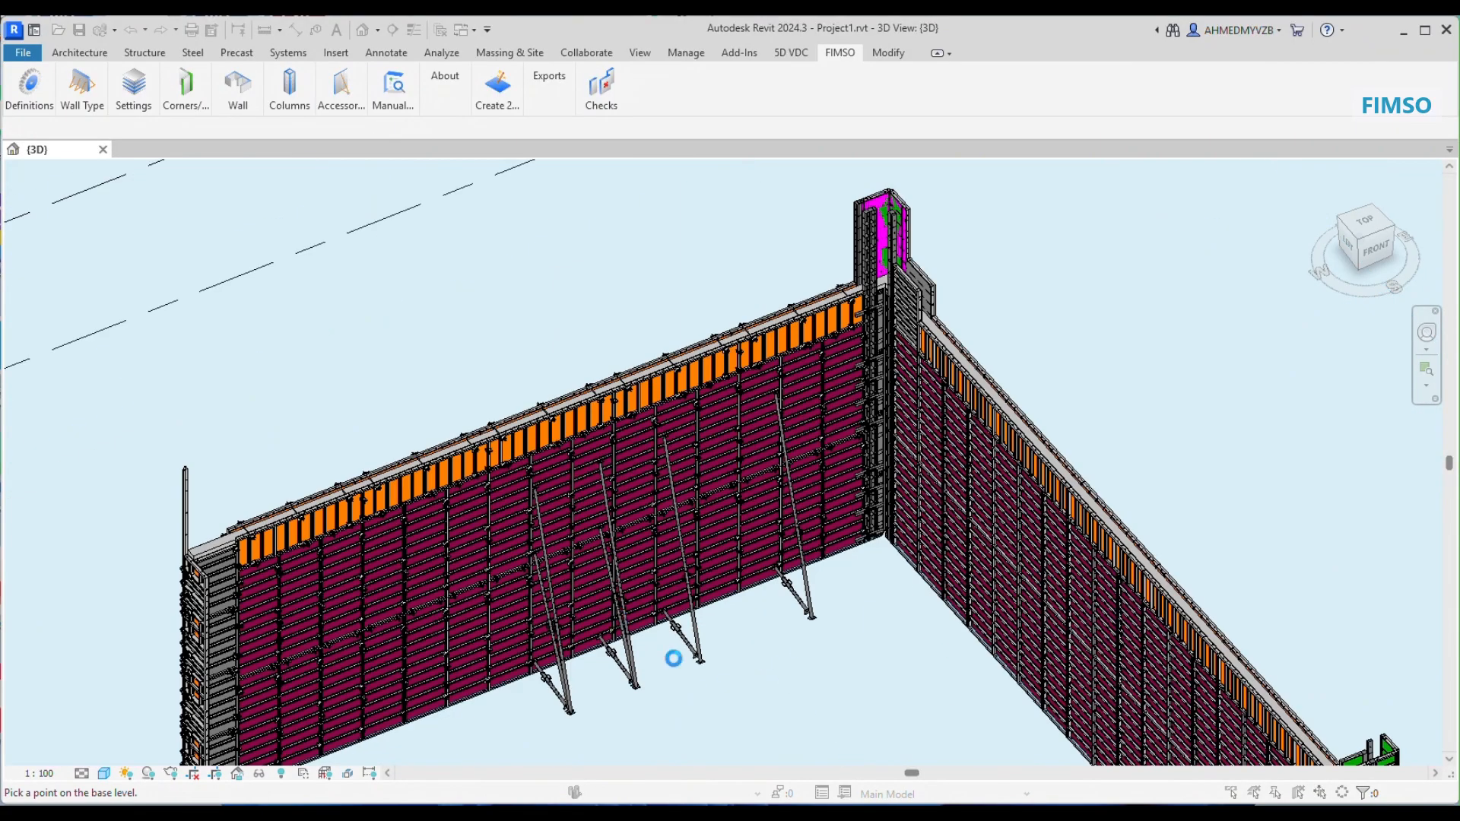
{"action": "left_click", "coordinate": [694, 625]}
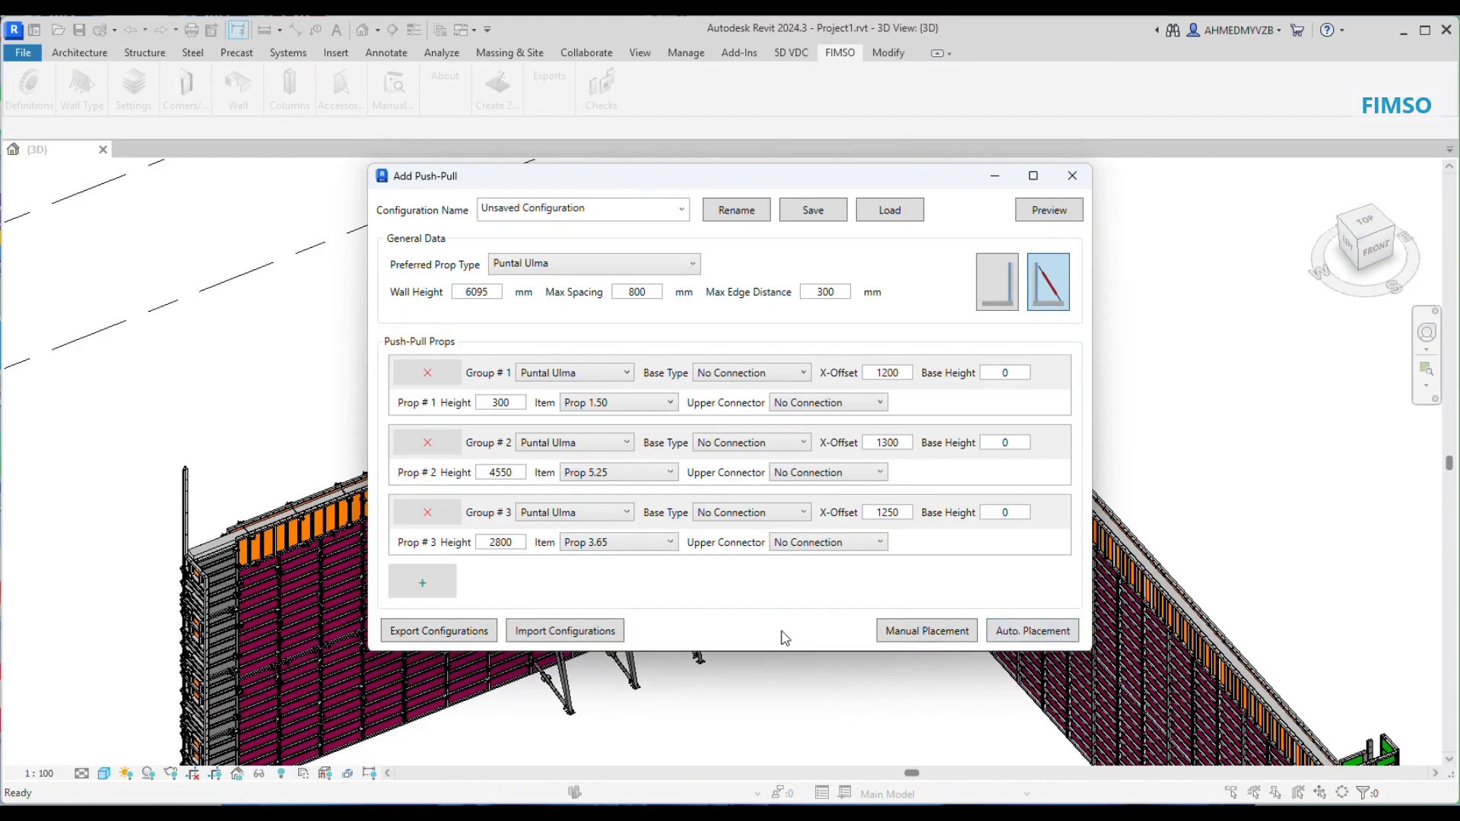
{"action": "left_click", "coordinate": [1072, 175]}
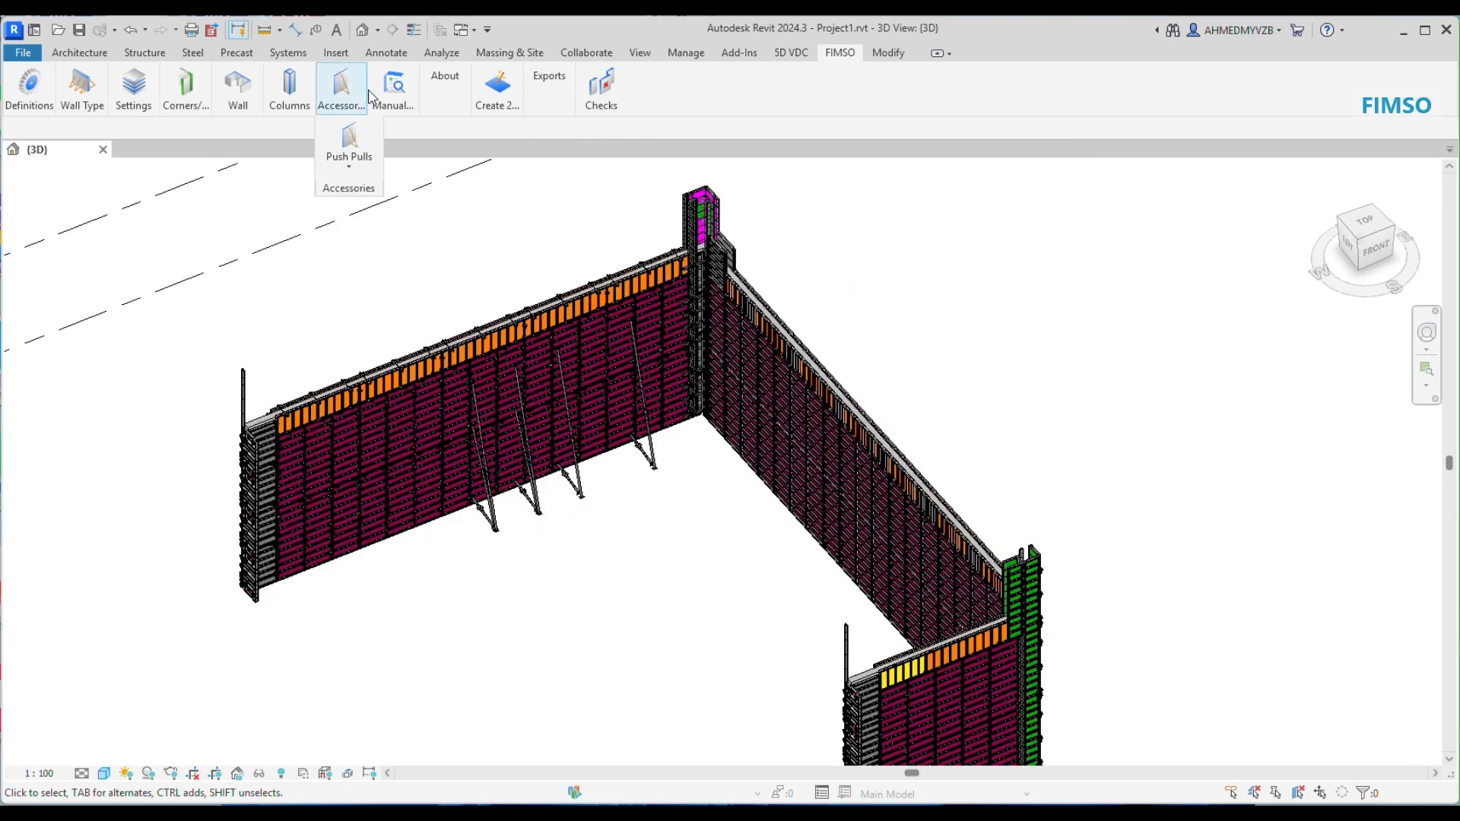
Step: Manually place tie rods on panels in the upper part of the adjacent wall without accessories
{"action": "mouse_move", "coordinate": [393, 90]}
{"action": "left_click", "coordinate": [459, 164]}
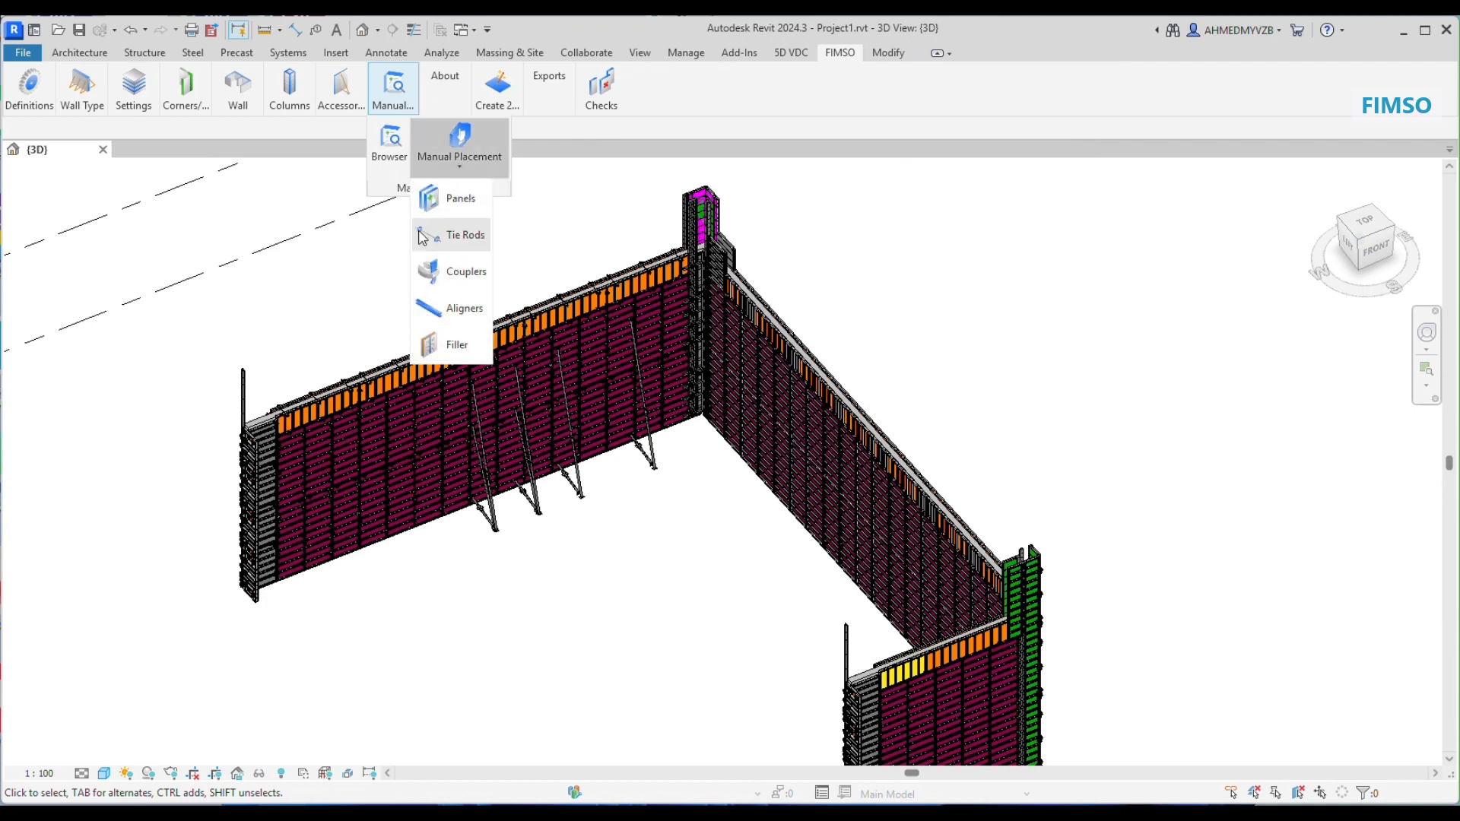
{"action": "left_click", "coordinate": [467, 242]}
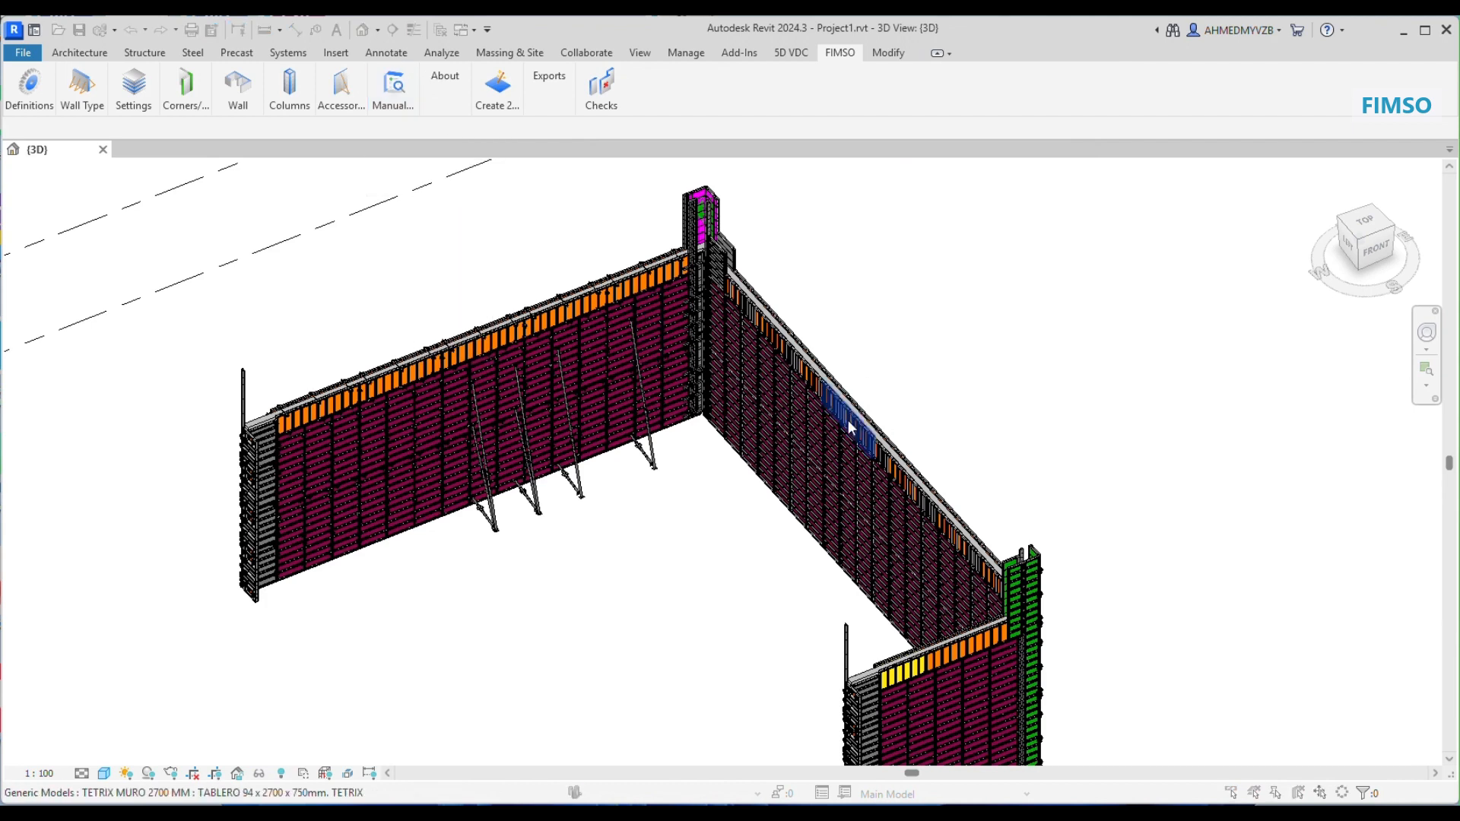
{"action": "scroll", "coordinate": [829, 404], "scroll_direction": "up", "scroll_amount": 5}
{"action": "scroll", "coordinate": [828, 404], "scroll_direction": "up", "scroll_amount": 2}
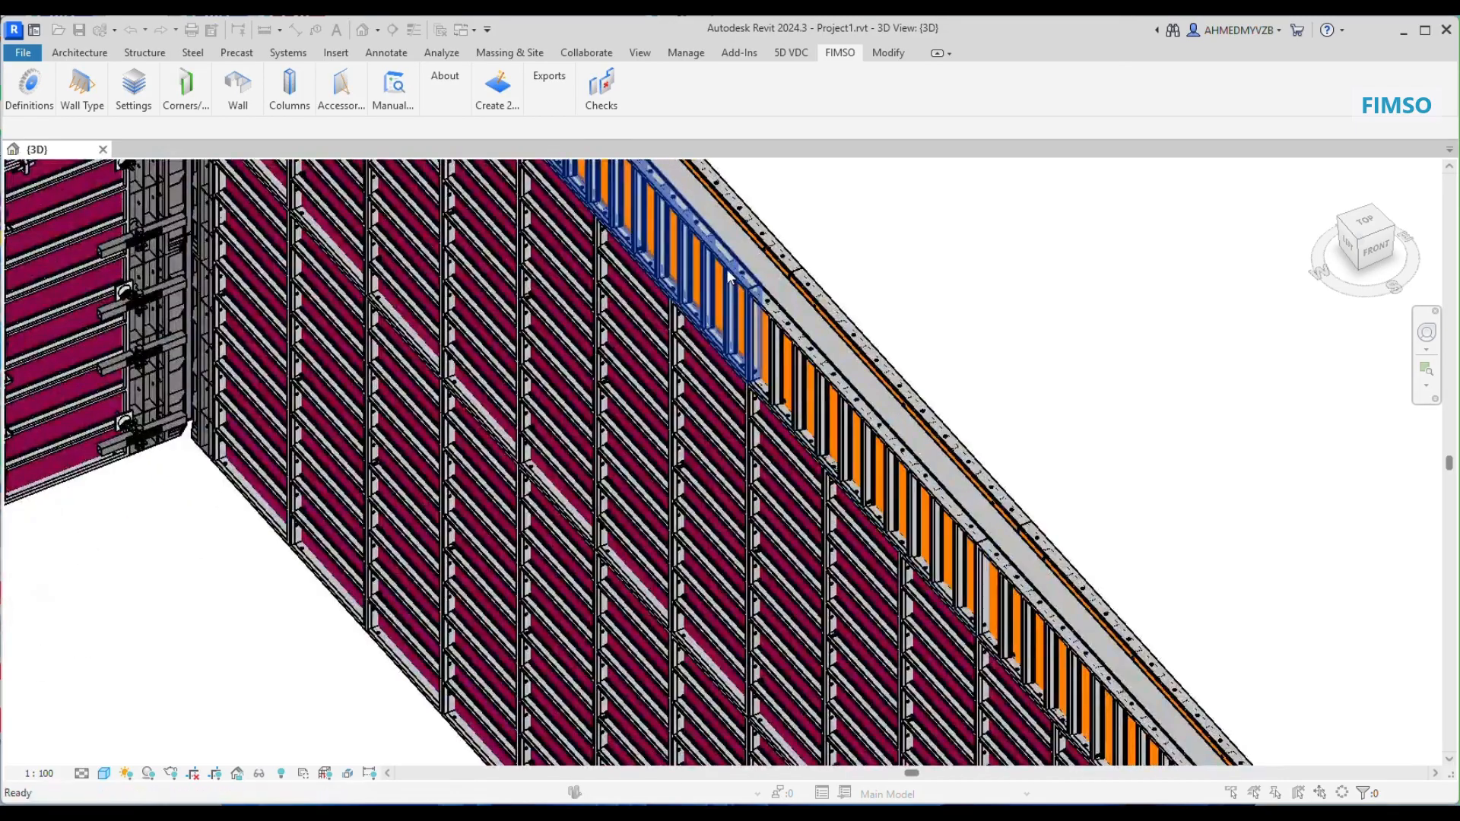
{"action": "left_click", "coordinate": [698, 363]}
{"action": "left_click", "coordinate": [615, 377]}
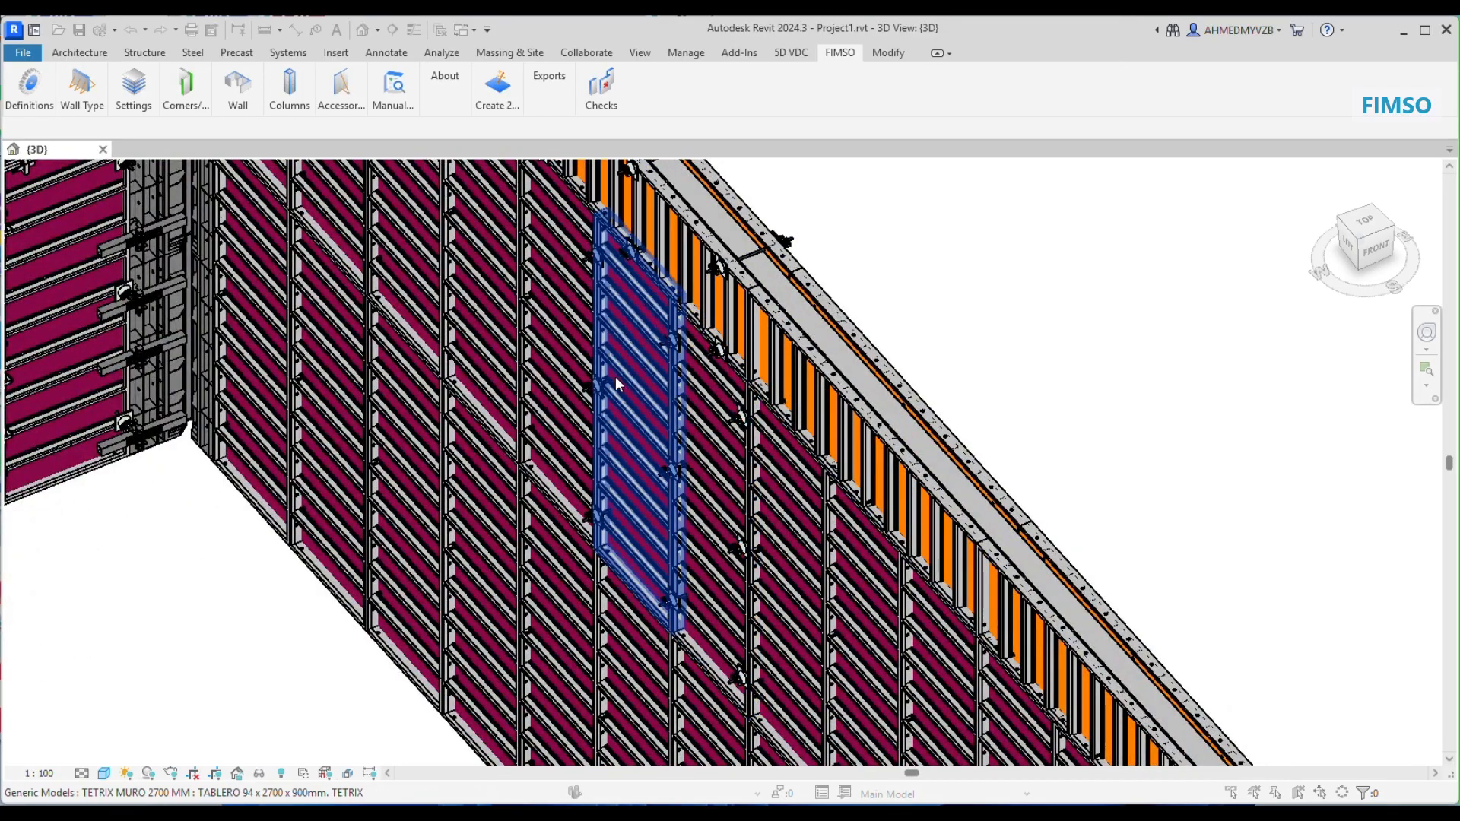
Step: Manually place more tie rods on the middle and lower panels of the adjacent wall
{"action": "left_click", "coordinate": [565, 348]}
{"action": "left_click", "coordinate": [482, 342]}
{"action": "left_click", "coordinate": [479, 578]}
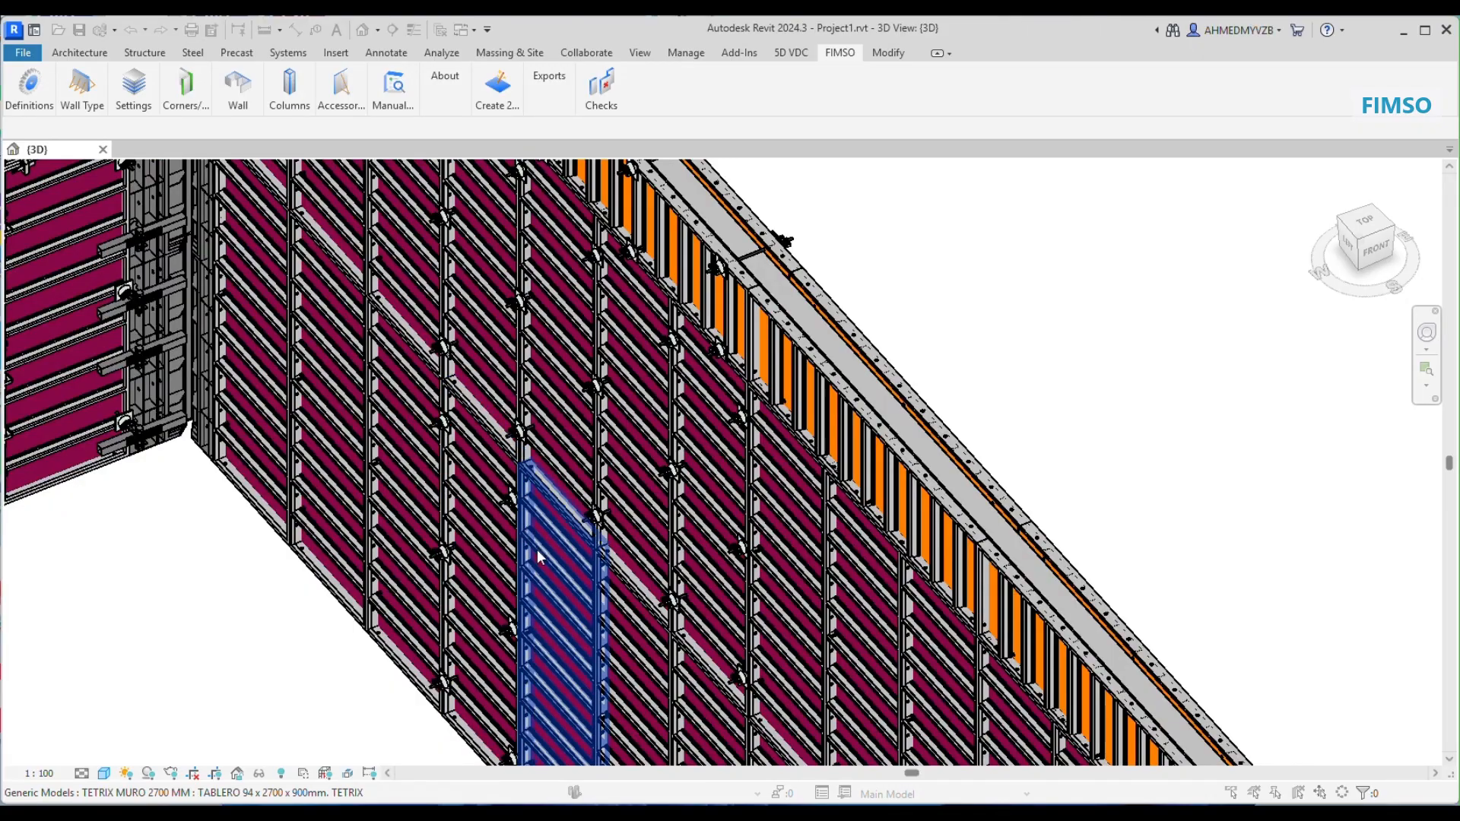
{"action": "left_click", "coordinate": [559, 578]}
{"action": "scroll", "coordinate": [652, 371], "scroll_direction": "up", "scroll_amount": 9}
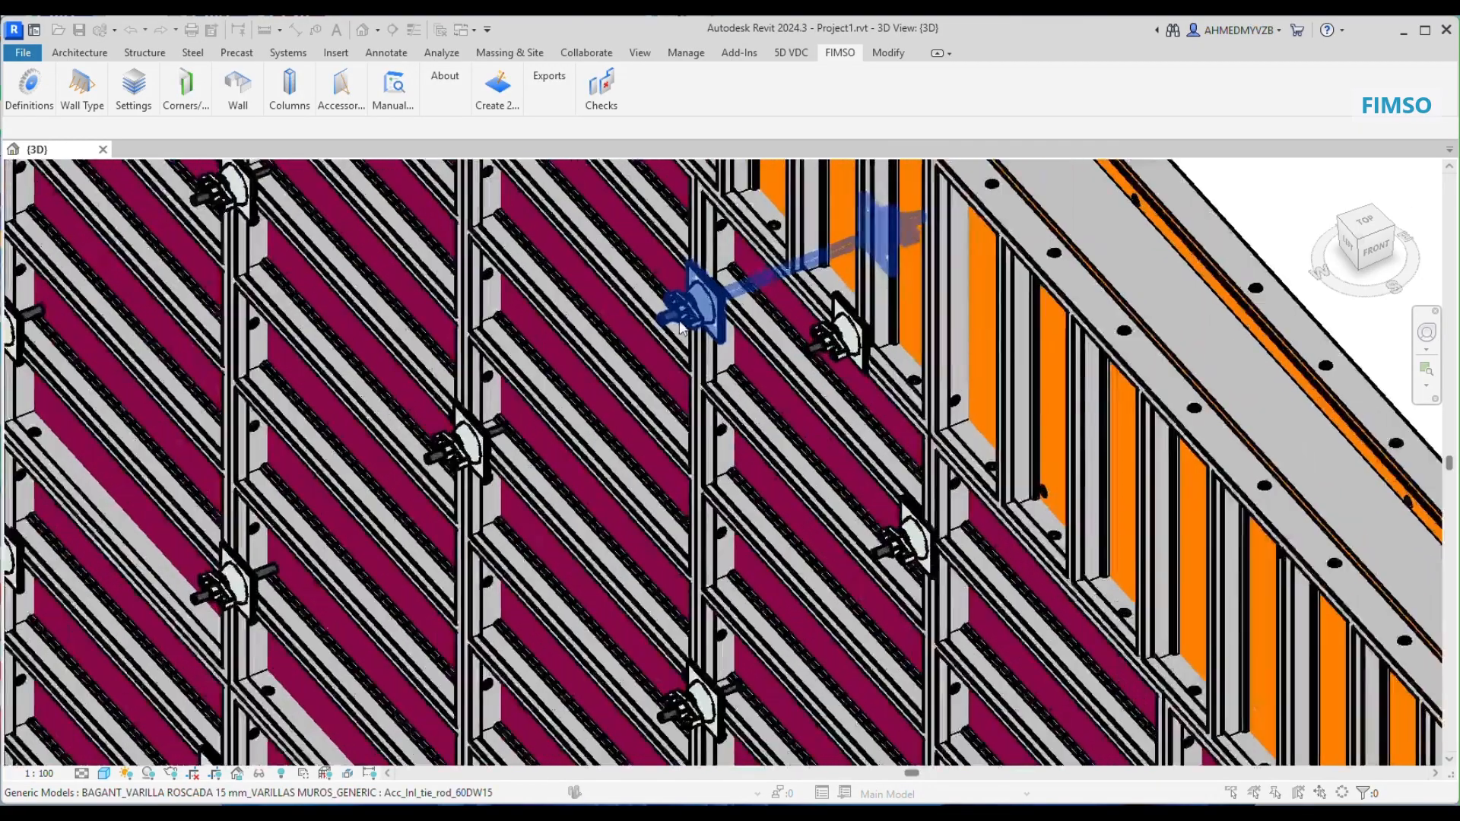
{"action": "scroll", "coordinate": [674, 317], "scroll_direction": "down", "scroll_amount": 7}
{"action": "scroll", "coordinate": [677, 320], "scroll_direction": "down", "scroll_amount": 4}
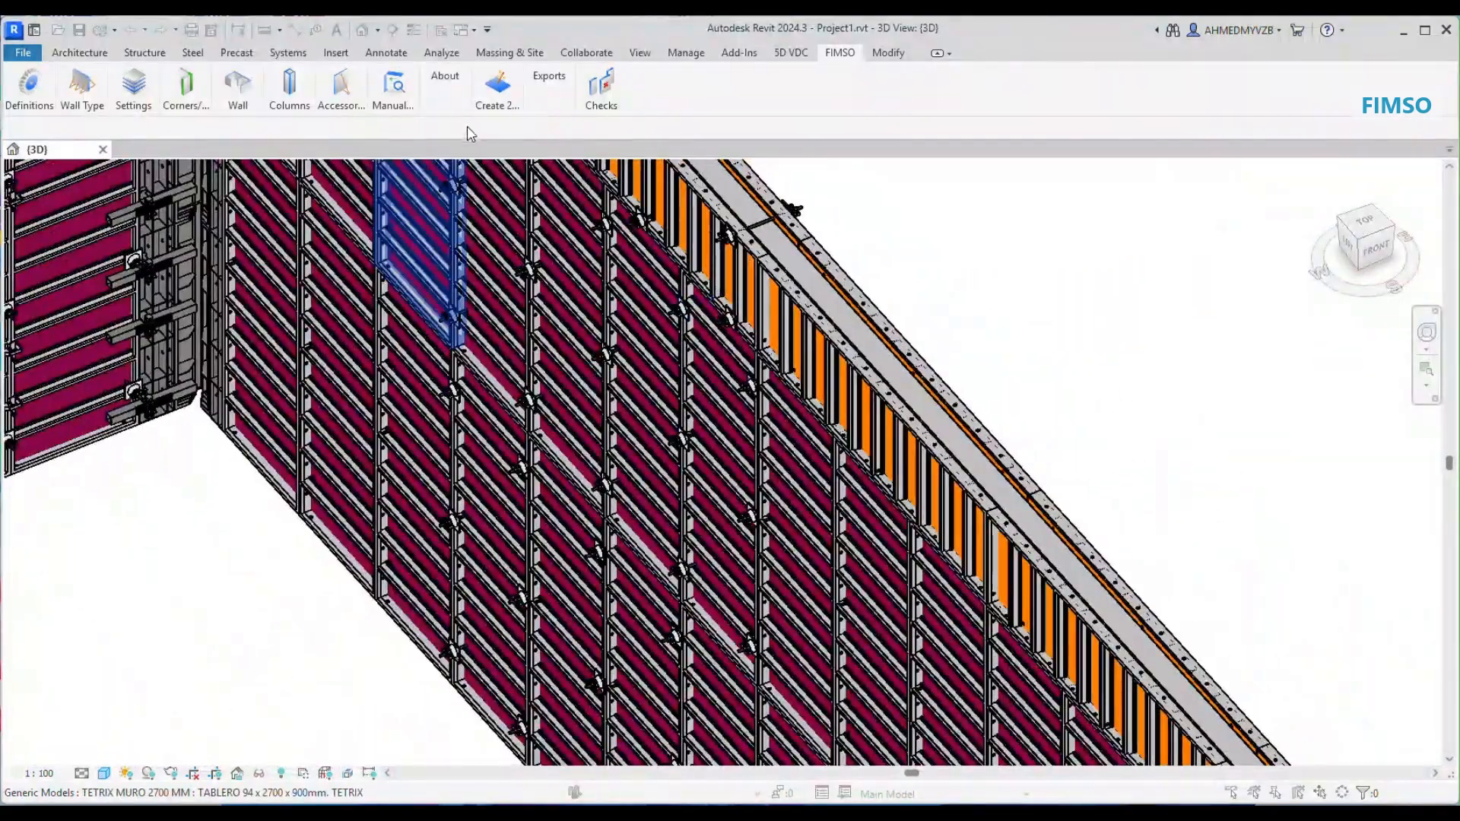
Step: Manually place a first aligner across the upper-row panels of the long wall
{"action": "left_click", "coordinate": [392, 98]}
{"action": "left_click", "coordinate": [460, 169]}
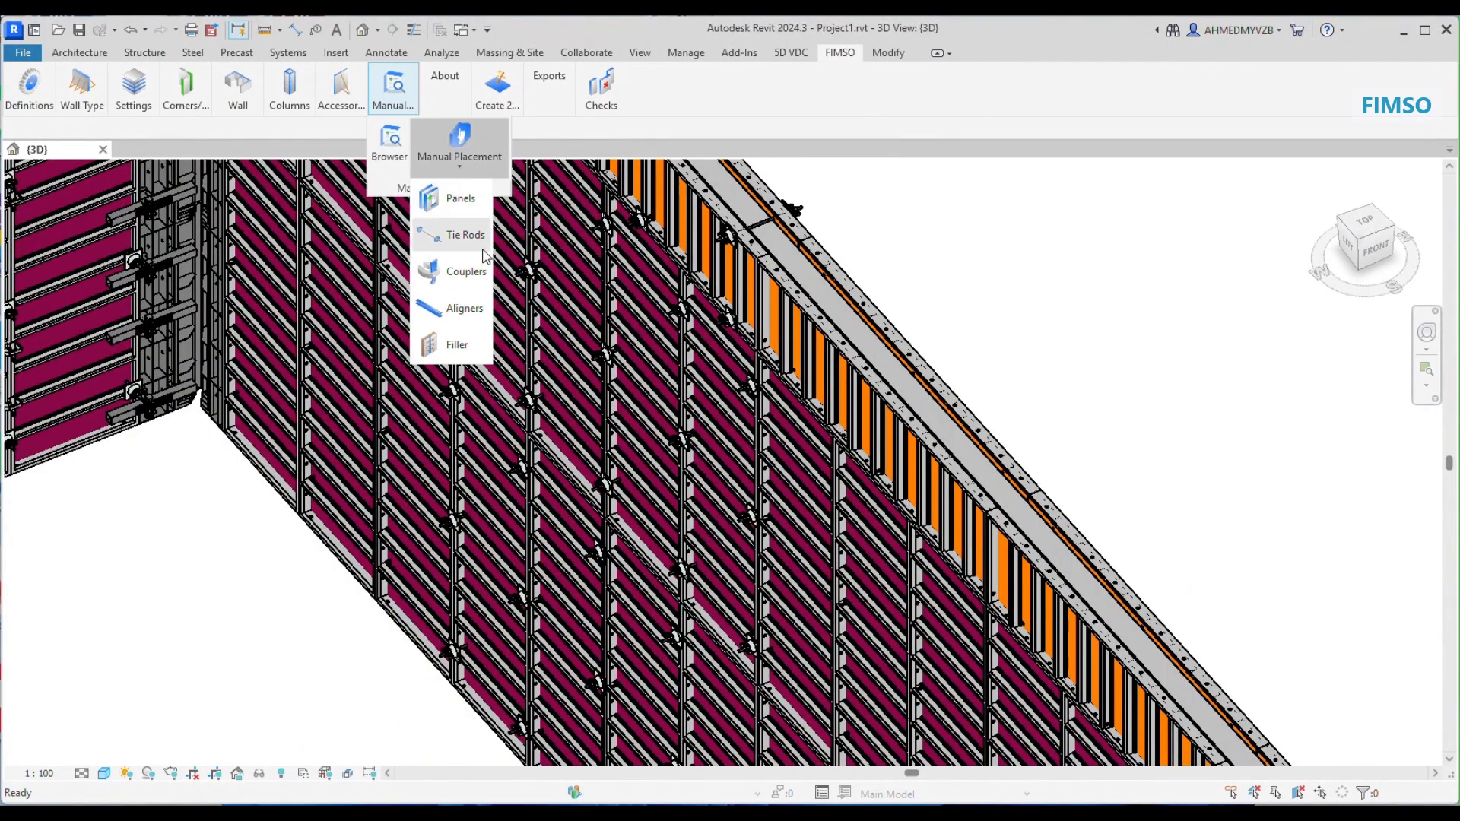
{"action": "left_click", "coordinate": [459, 315]}
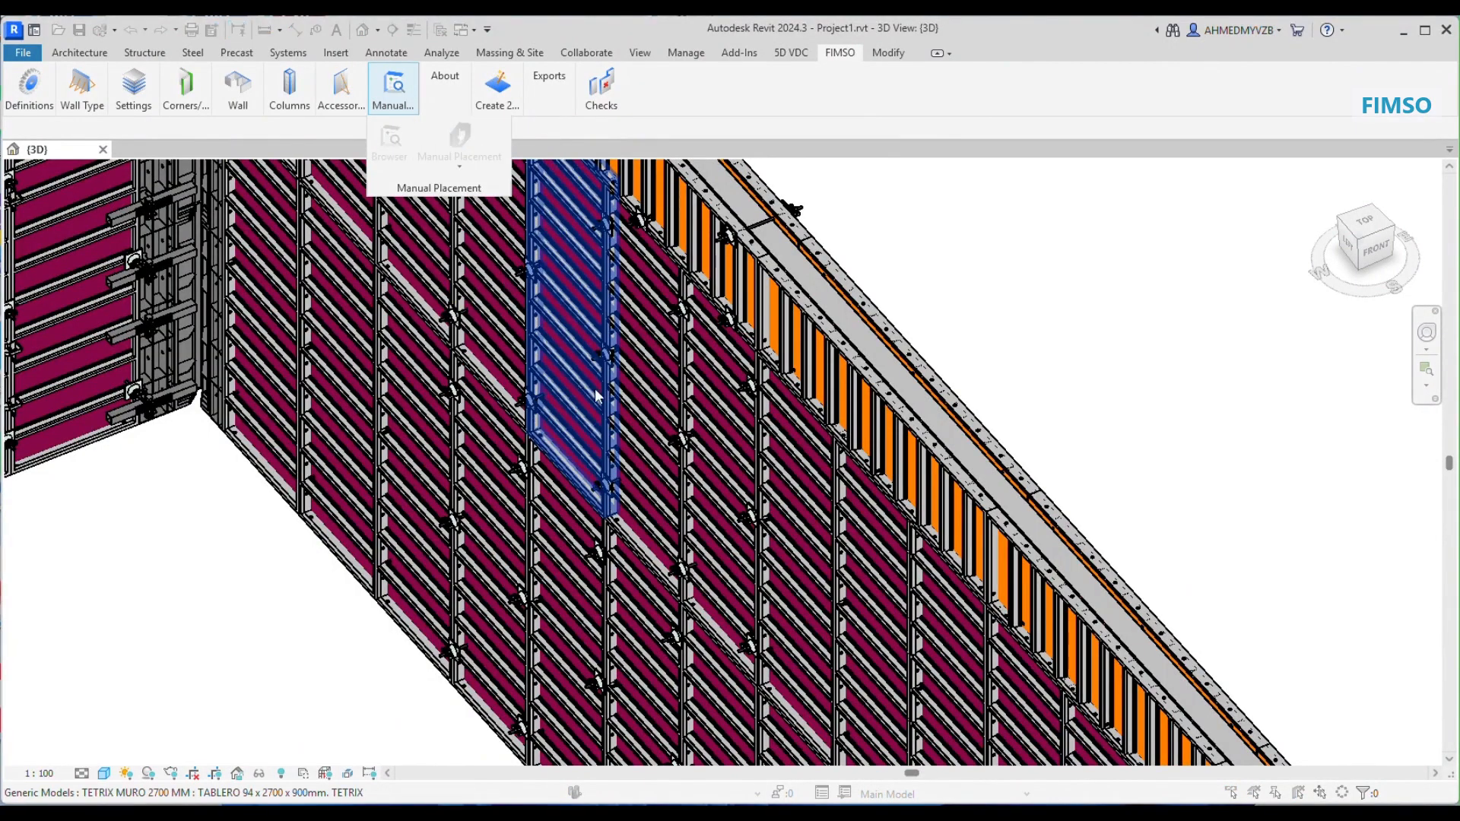
{"action": "scroll", "coordinate": [584, 373], "scroll_direction": "down", "scroll_amount": 6}
{"action": "scroll", "coordinate": [99, 457], "scroll_direction": "down", "scroll_amount": 2}
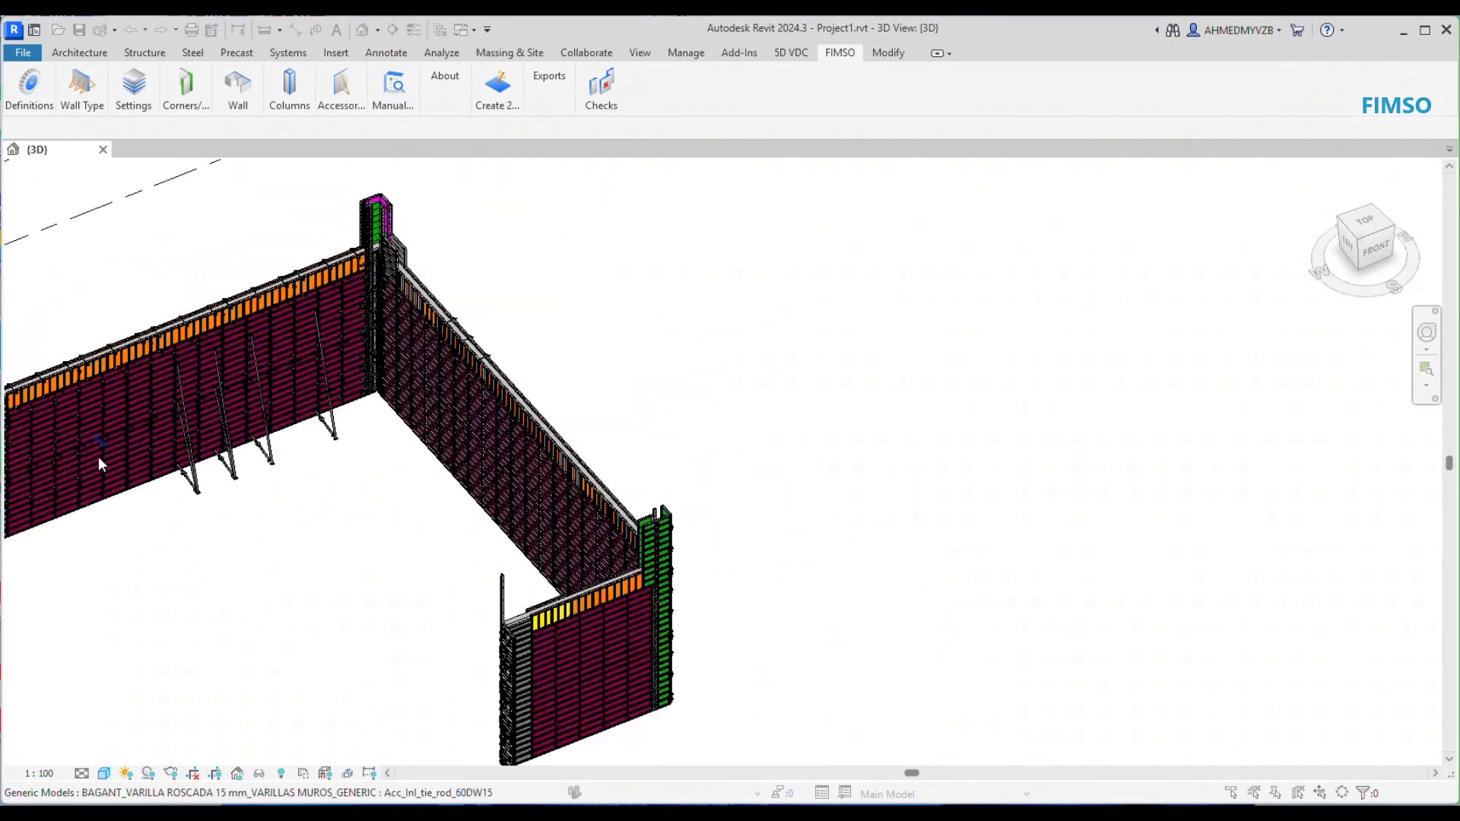
{"action": "scroll", "coordinate": [57, 477], "scroll_direction": "up", "scroll_amount": 5}
{"action": "scroll", "coordinate": [113, 376], "scroll_direction": "up", "scroll_amount": 3}
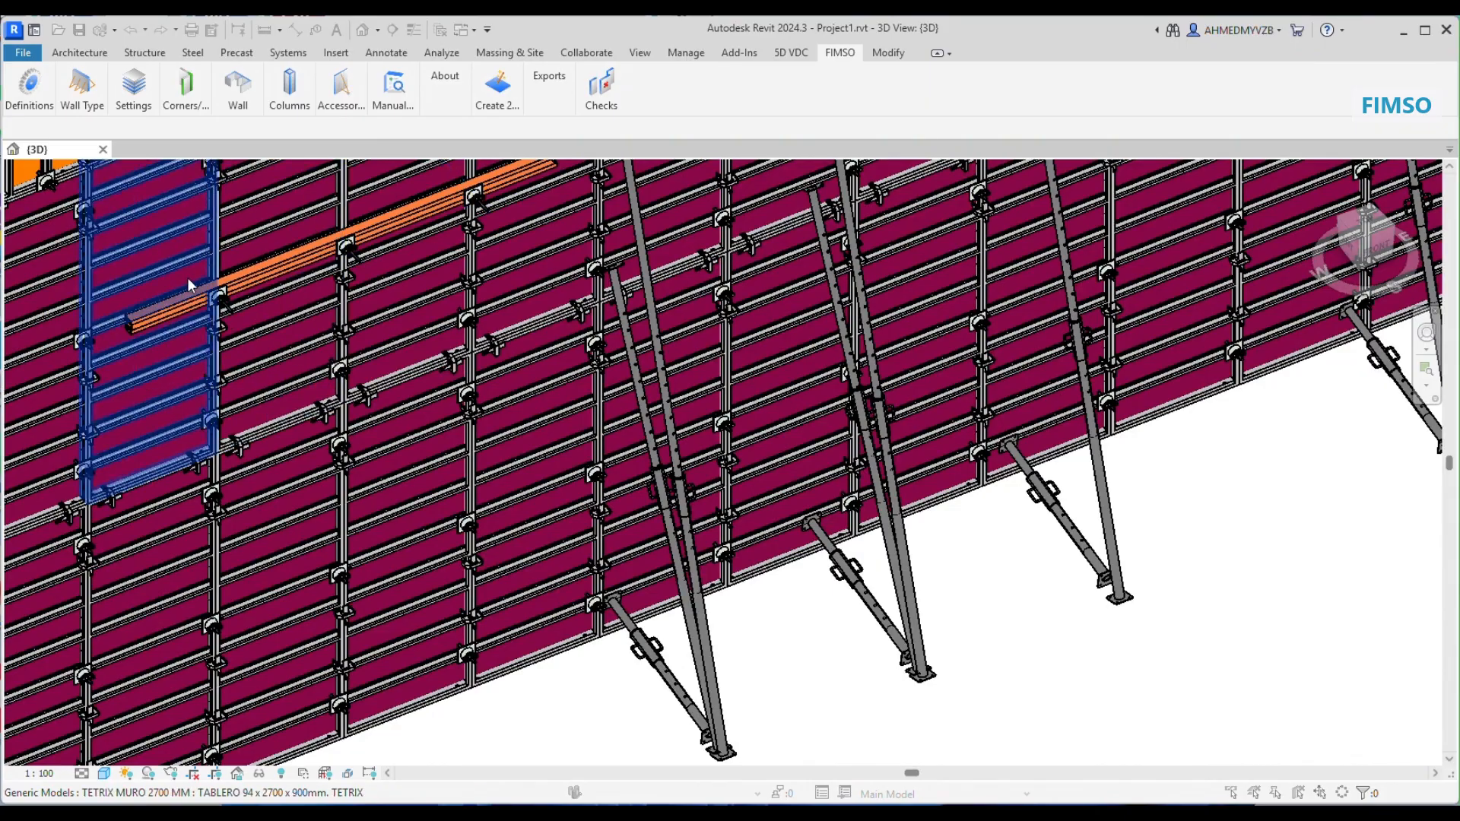
Step: Place a second aligner parallel to the first and just below it by picking its start and end holes on the panels
{"action": "middle_click_drag", "start_coordinate": [189, 281], "coordinate": [383, 274]}
{"action": "left_click", "coordinate": [501, 343]}
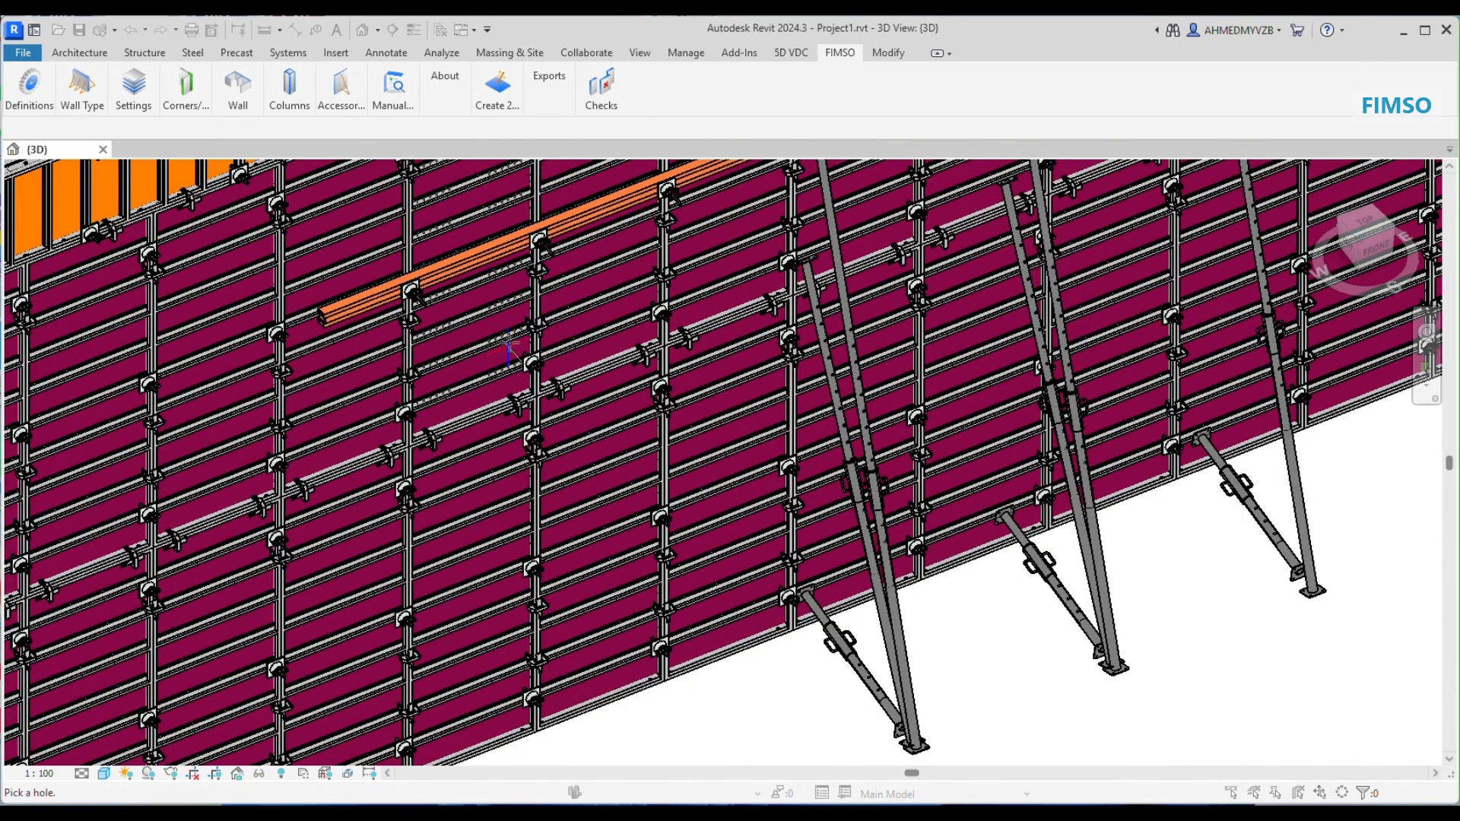
{"action": "left_click", "coordinate": [515, 335]}
{"action": "left_click", "coordinate": [251, 441]}
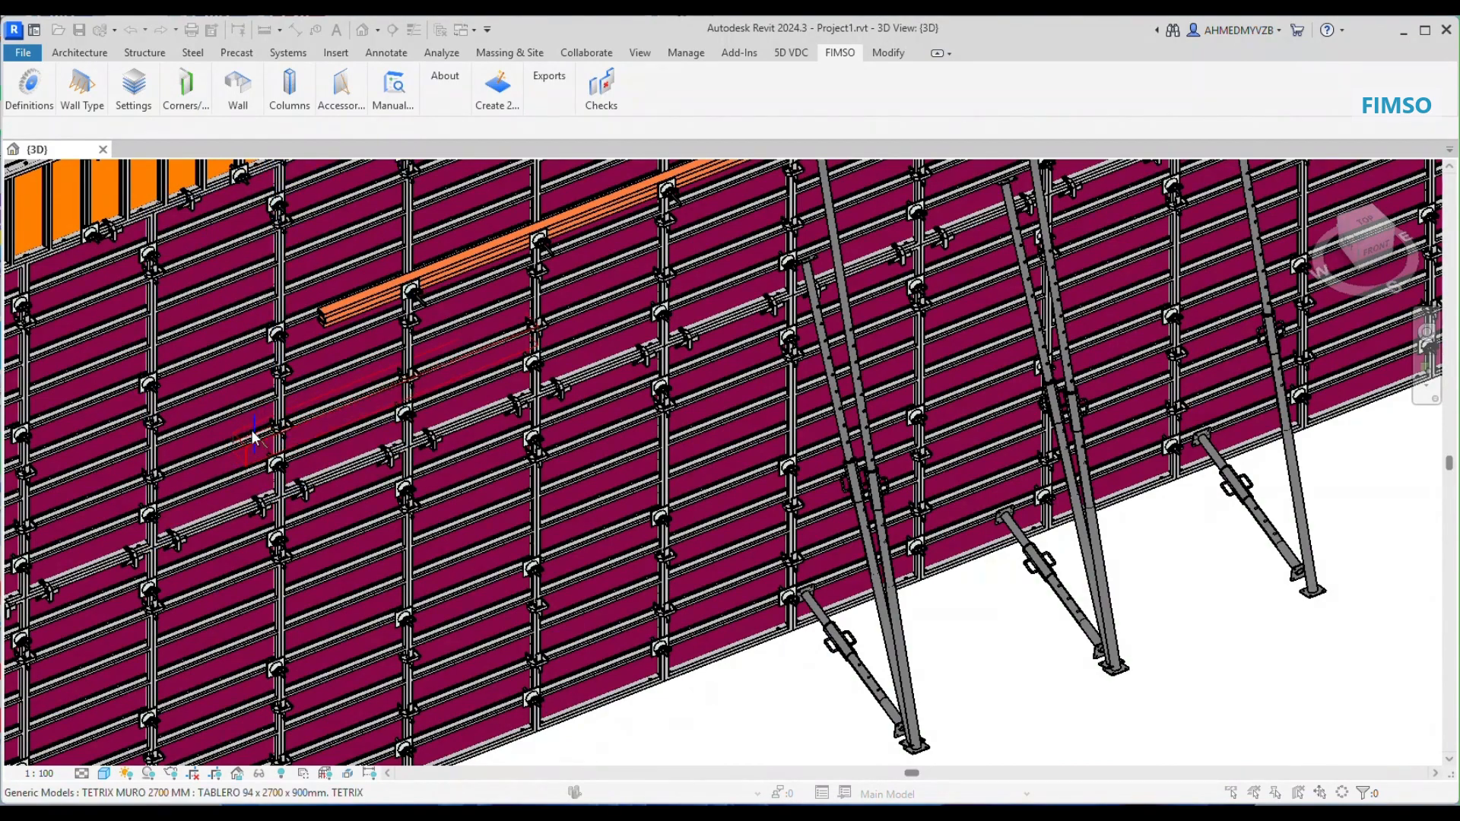
{"action": "scroll", "coordinate": [508, 357], "scroll_direction": "up", "scroll_amount": 3}
{"action": "scroll", "coordinate": [509, 358], "scroll_direction": "down", "scroll_amount": 5}
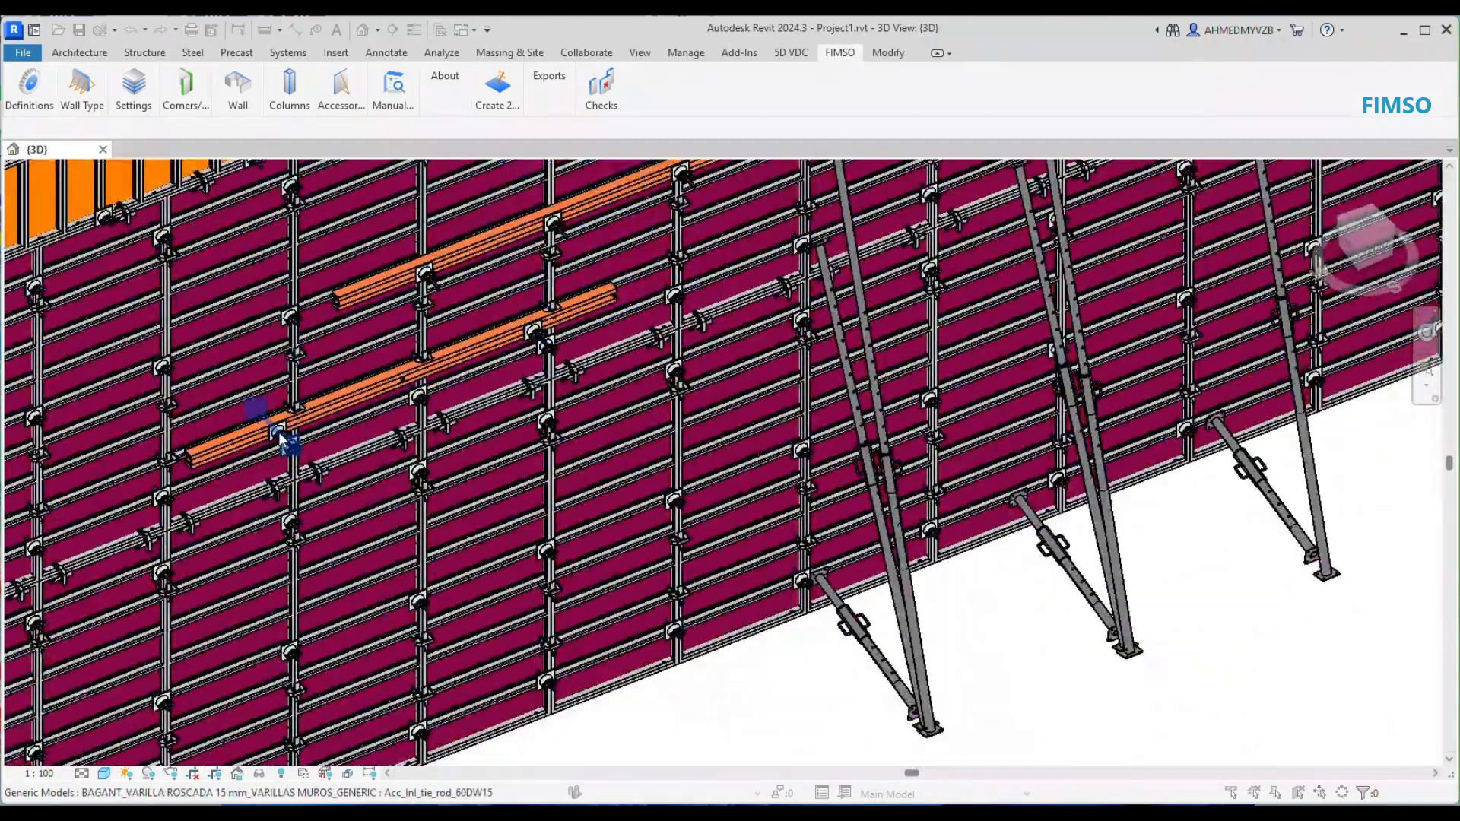
Step: Place a diagonal aligner and a short horizontal aligner on the lower-row panels of the long wall
{"action": "scroll", "coordinate": [298, 443], "scroll_direction": "down", "scroll_amount": 5}
{"action": "scroll", "coordinate": [340, 525], "scroll_direction": "up", "scroll_amount": 3}
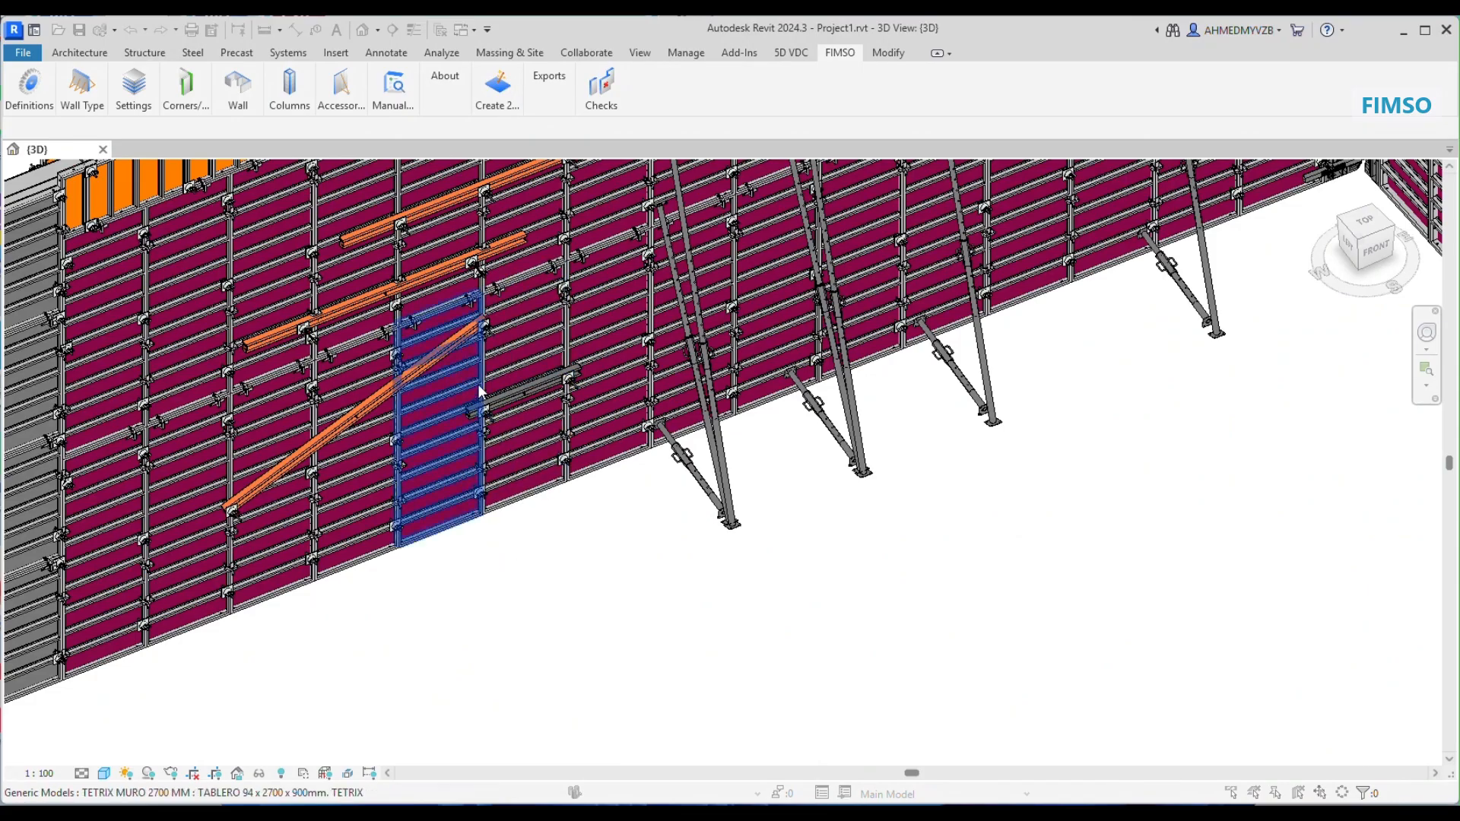
{"action": "scroll", "coordinate": [546, 367], "scroll_direction": "up", "scroll_amount": 3}
{"action": "scroll", "coordinate": [568, 408], "scroll_direction": "down", "scroll_amount": 5}
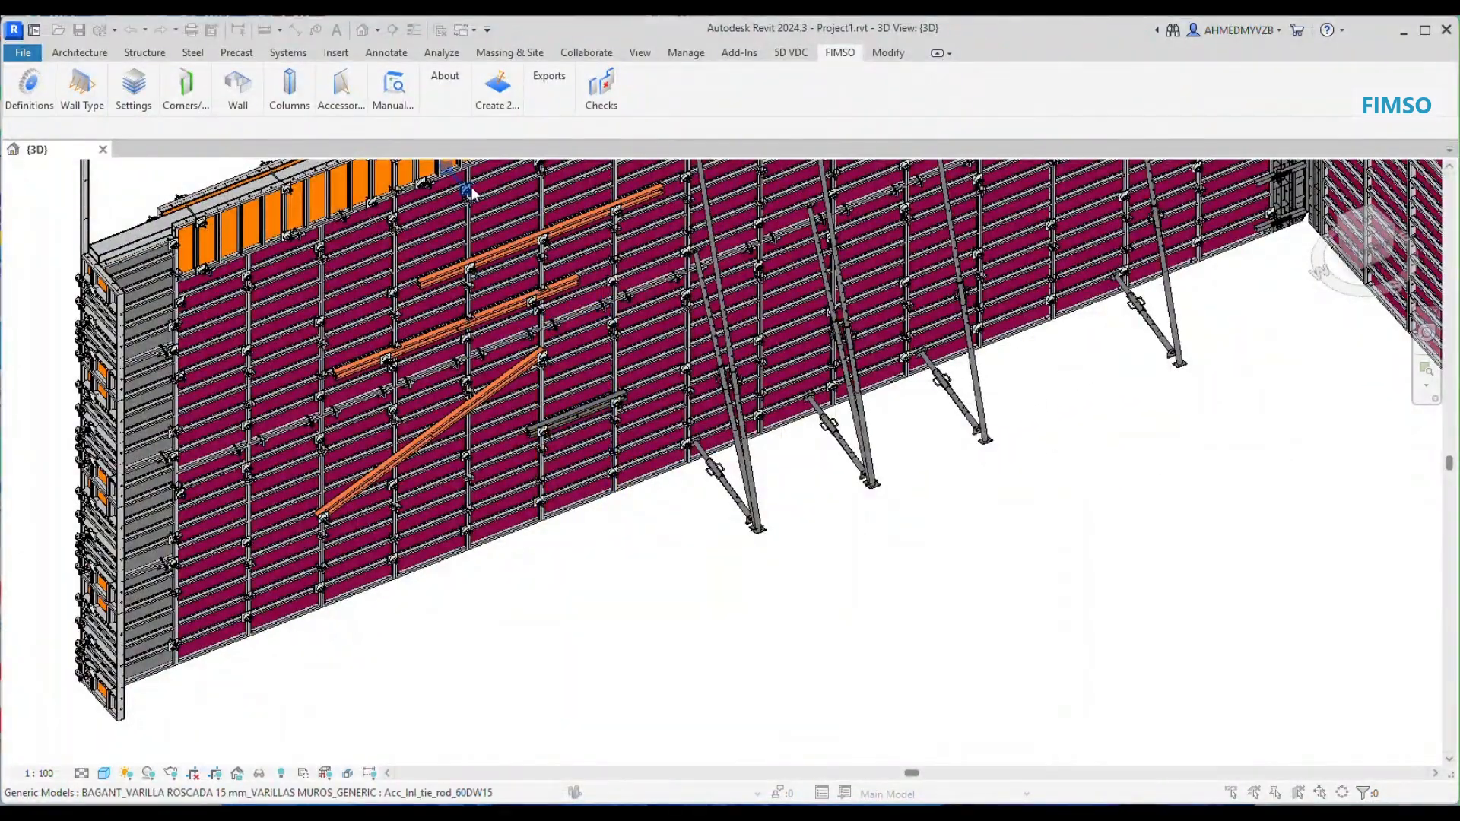
Step: Delete the panels along the middle stretch of the adjacent wall, selecting them from the top view
{"action": "scroll", "coordinate": [608, 444], "scroll_direction": "down", "scroll_amount": 2}
{"action": "scroll", "coordinate": [608, 450], "scroll_direction": "down", "scroll_amount": 2}
{"action": "scroll", "coordinate": [966, 551], "scroll_direction": "up", "scroll_amount": 2}
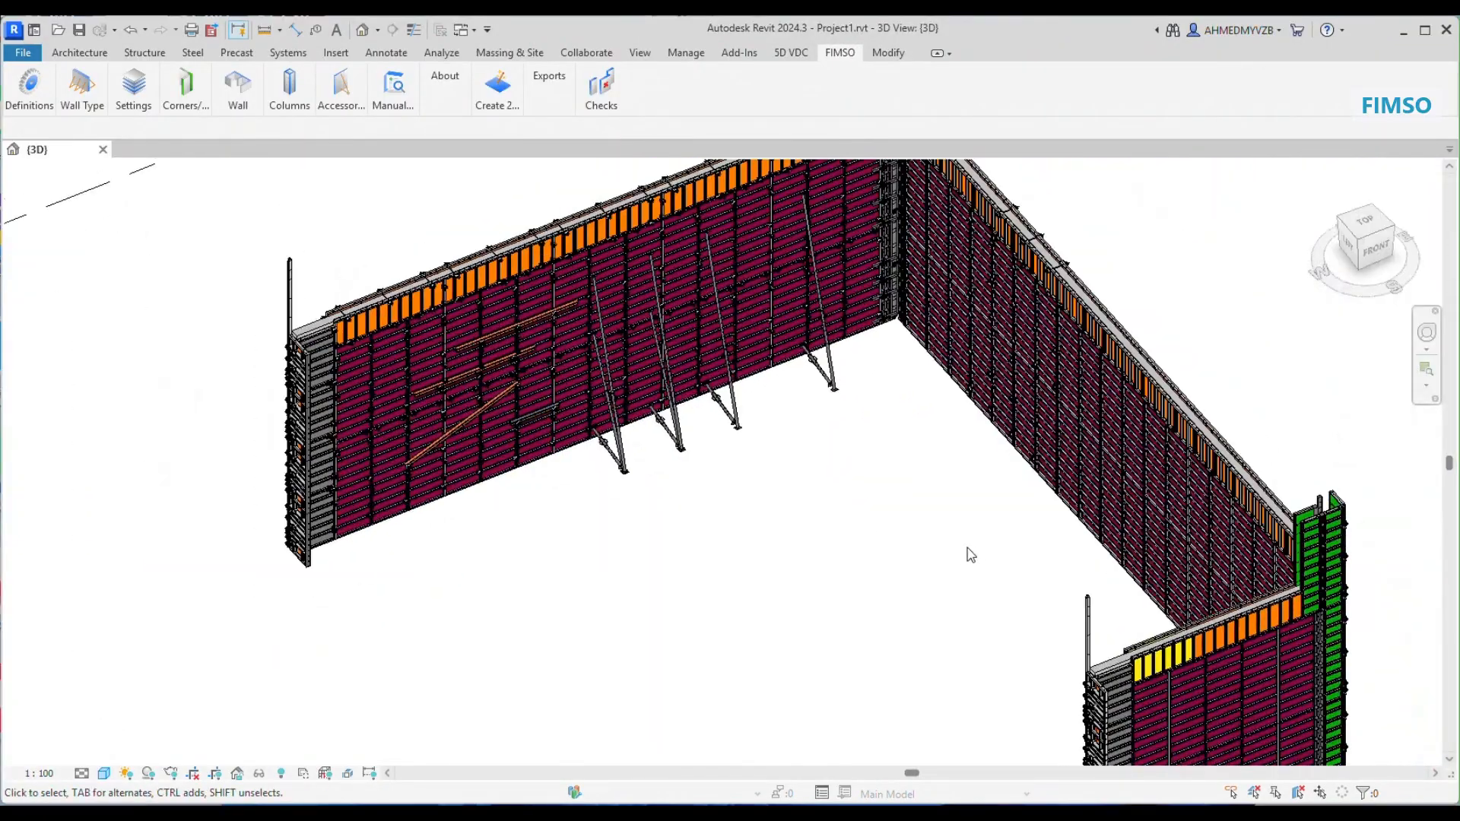
{"action": "scroll", "coordinate": [961, 548], "scroll_direction": "down", "scroll_amount": 2}
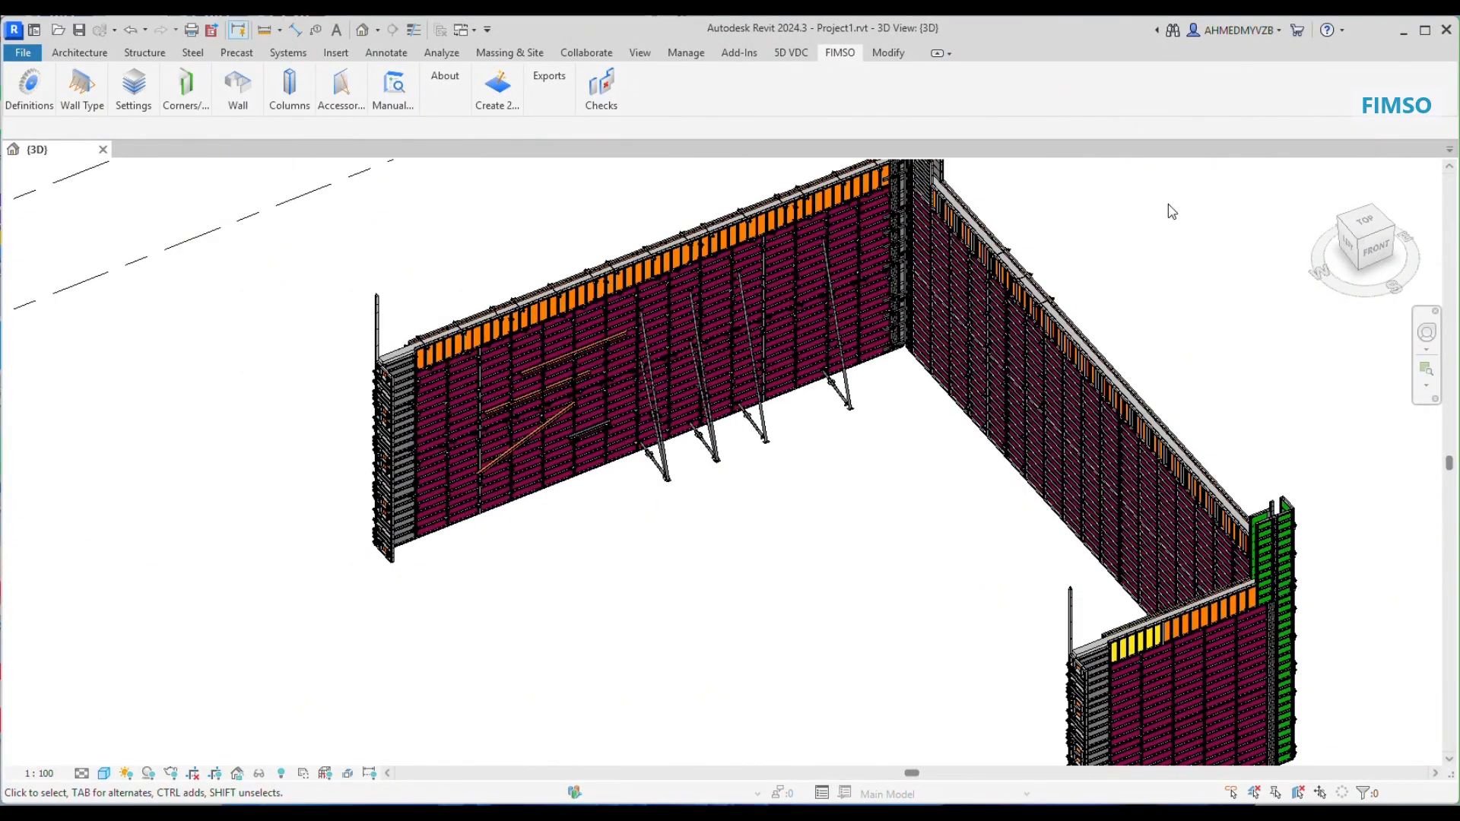
{"action": "left_click", "coordinate": [1364, 222]}
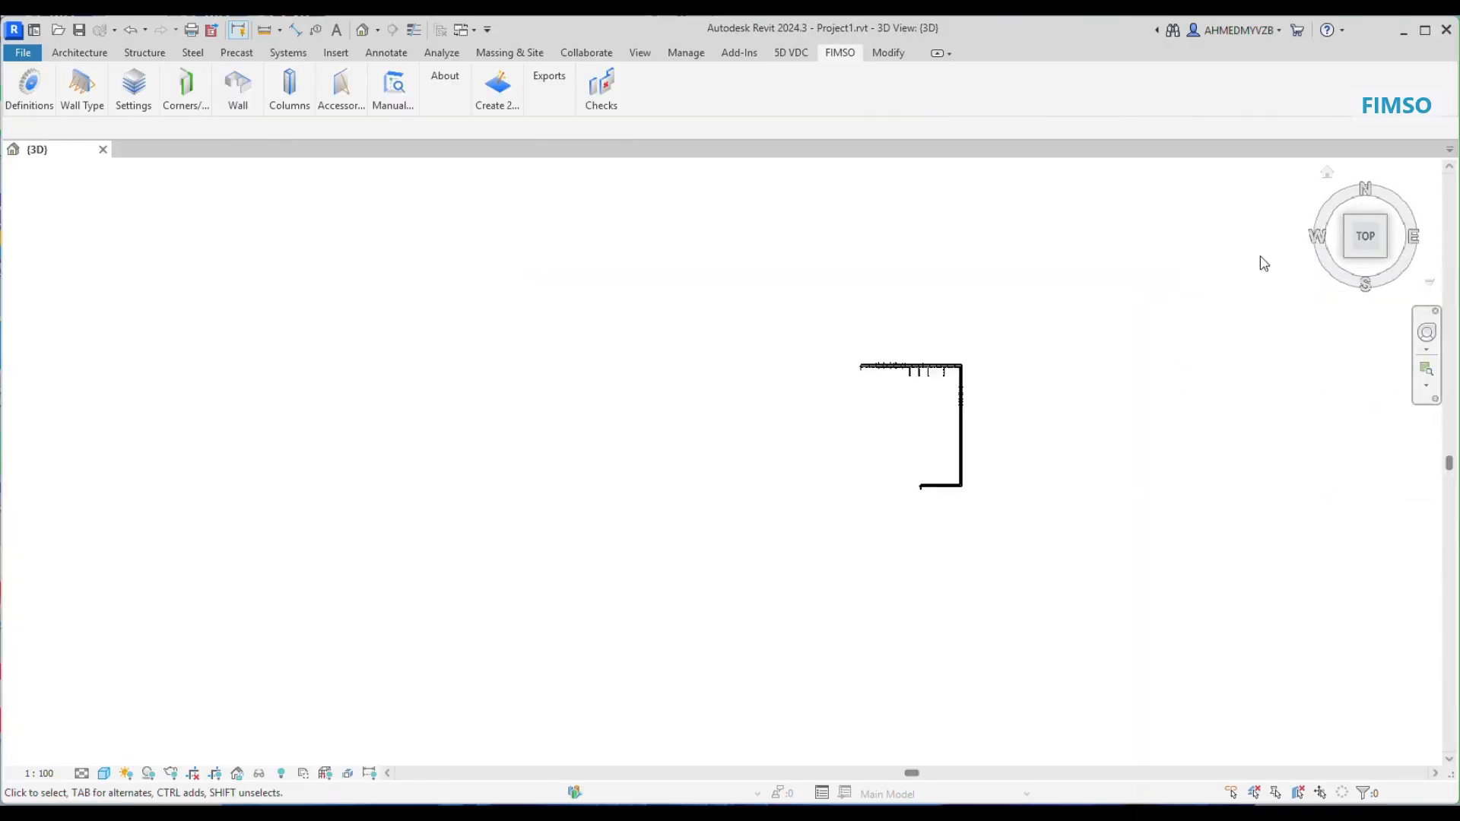
{"action": "scroll", "coordinate": [711, 420], "scroll_direction": "up", "scroll_amount": 5}
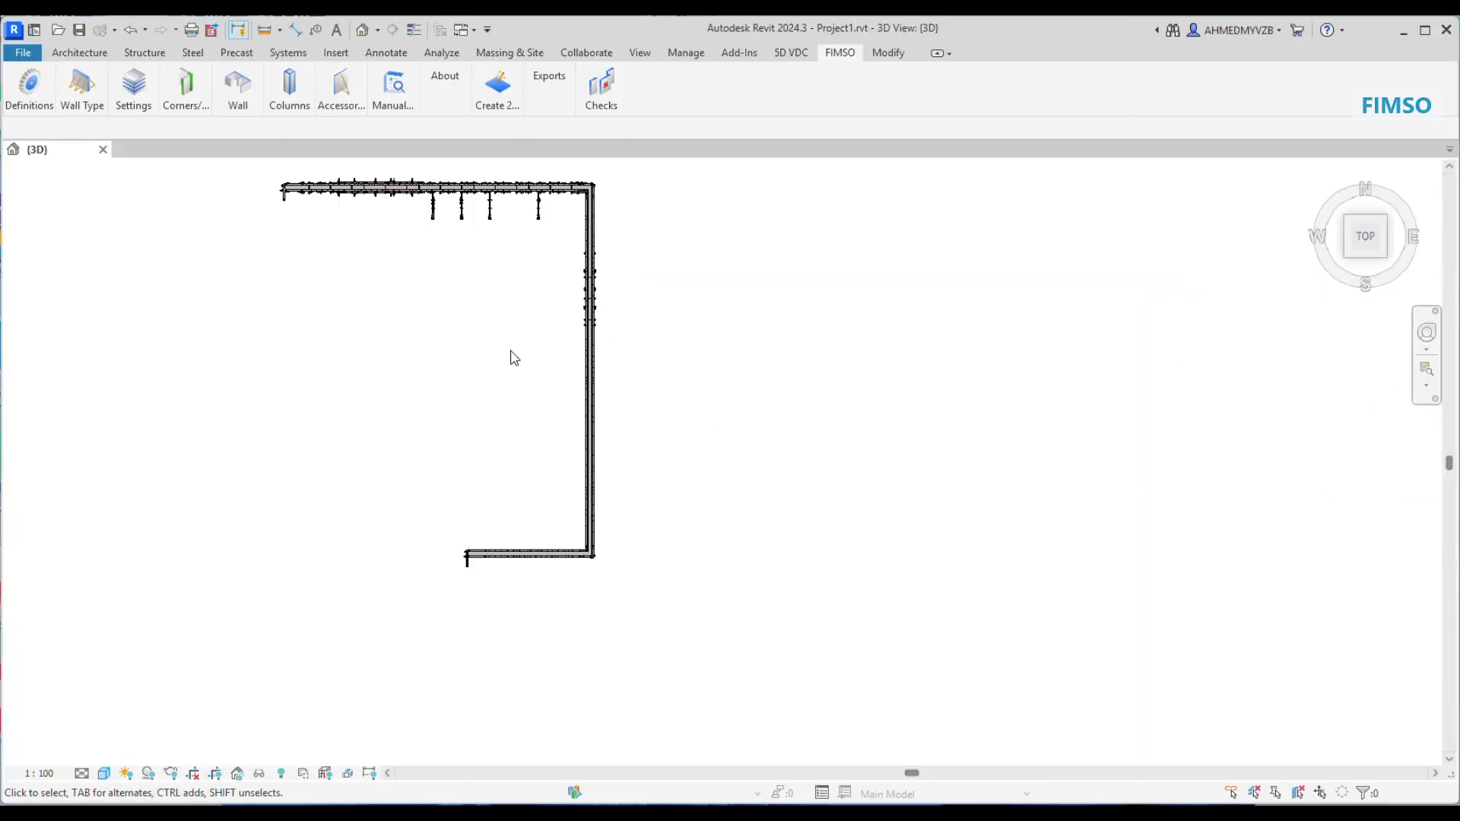
{"action": "left_click_drag", "start_coordinate": [508, 339], "coordinate": [640, 516]}
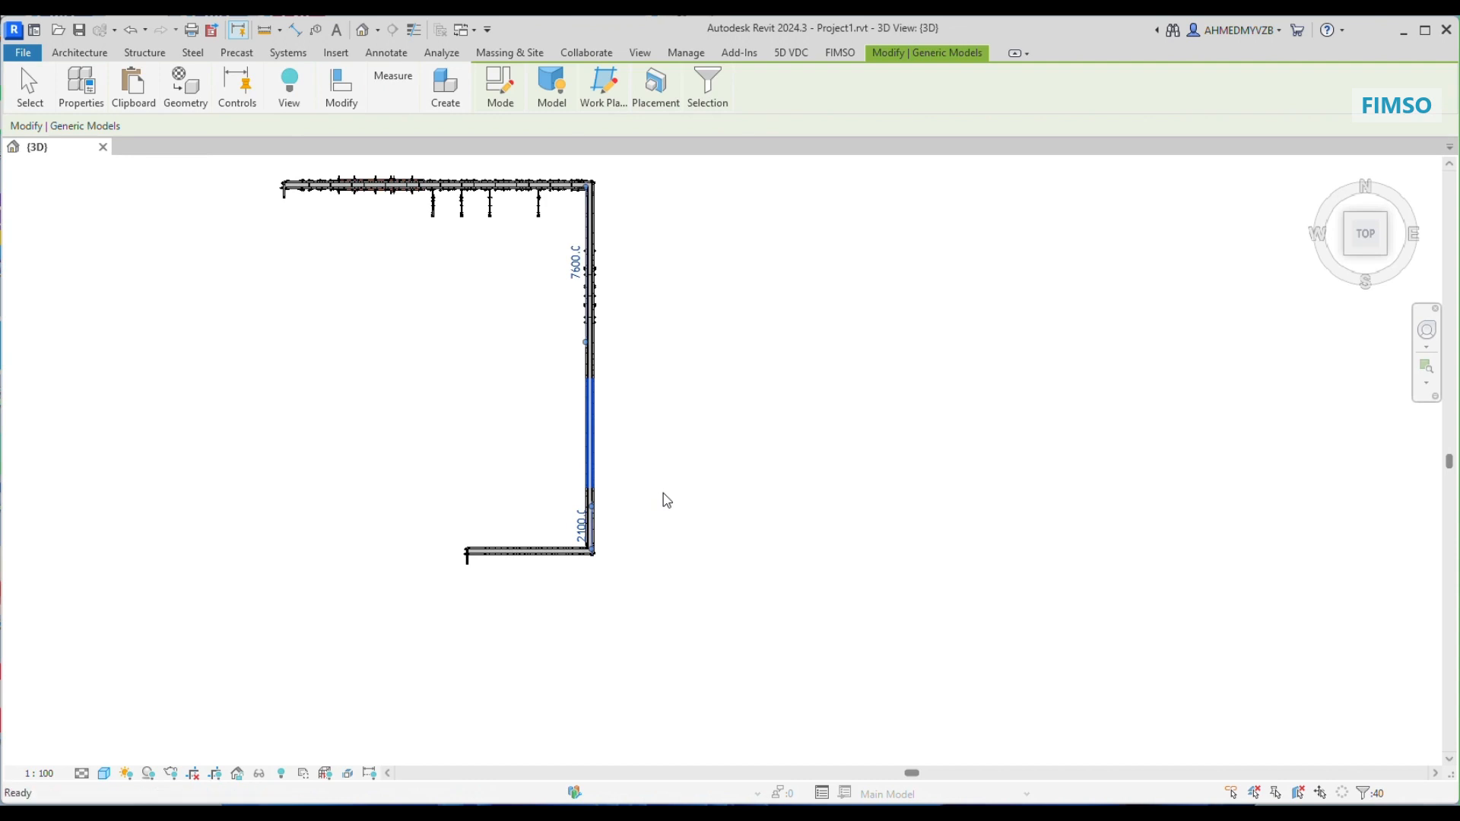
{"action": "key", "text": "Escape"}
Step: Set up manual panel placement in Insert mode from the lower panel beside the gap, using the Standard 900 x 2700 panel
{"action": "scroll", "coordinate": [548, 495], "scroll_direction": "up", "scroll_amount": 2}
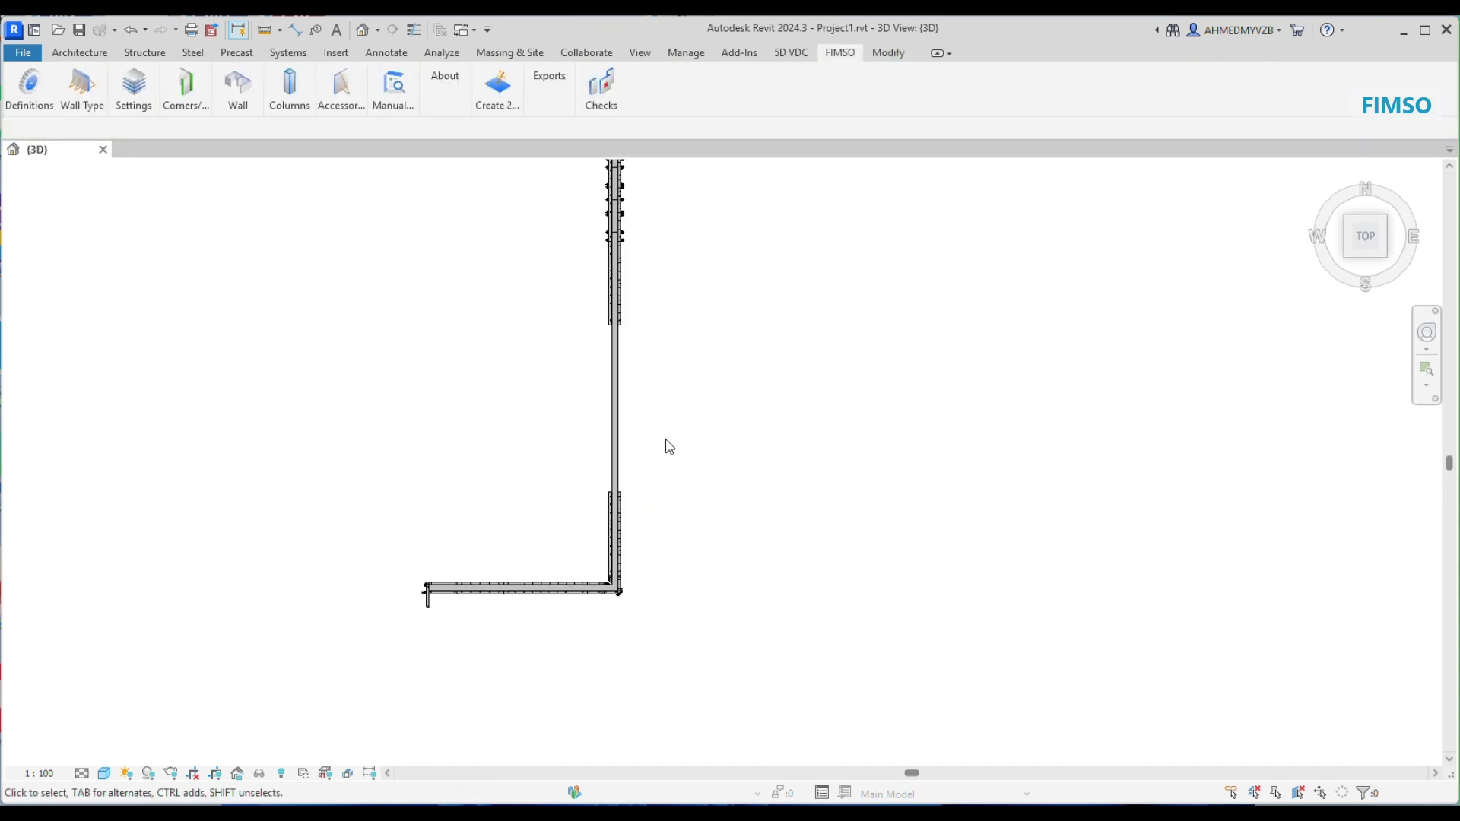
{"action": "middle_click_drag", "start_coordinate": [658, 444], "coordinate": [623, 606], "text": "shift"}
{"action": "scroll", "coordinate": [616, 620], "scroll_direction": "down", "scroll_amount": 2}
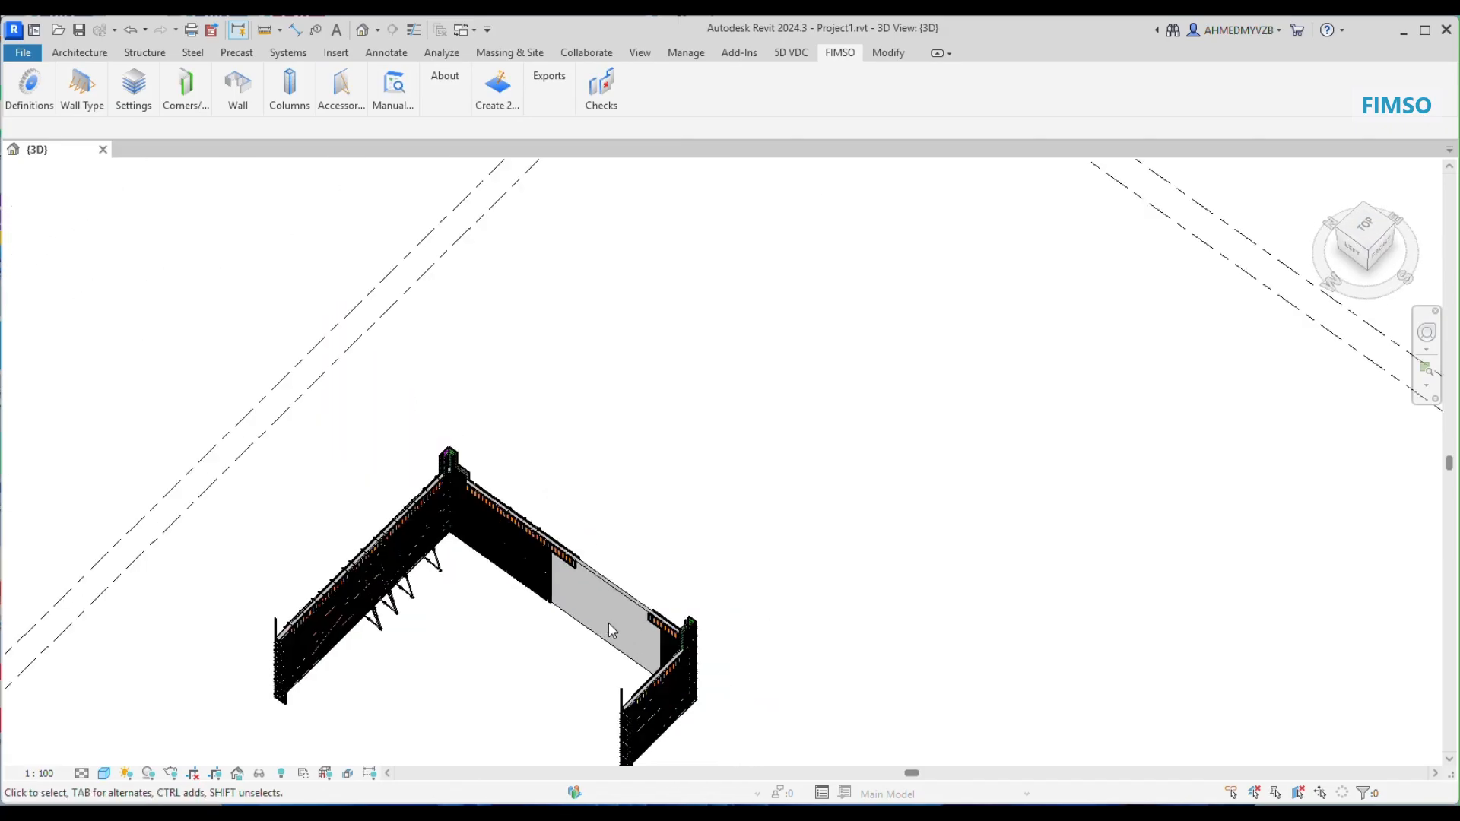
{"action": "scroll", "coordinate": [610, 628], "scroll_direction": "up", "scroll_amount": 4}
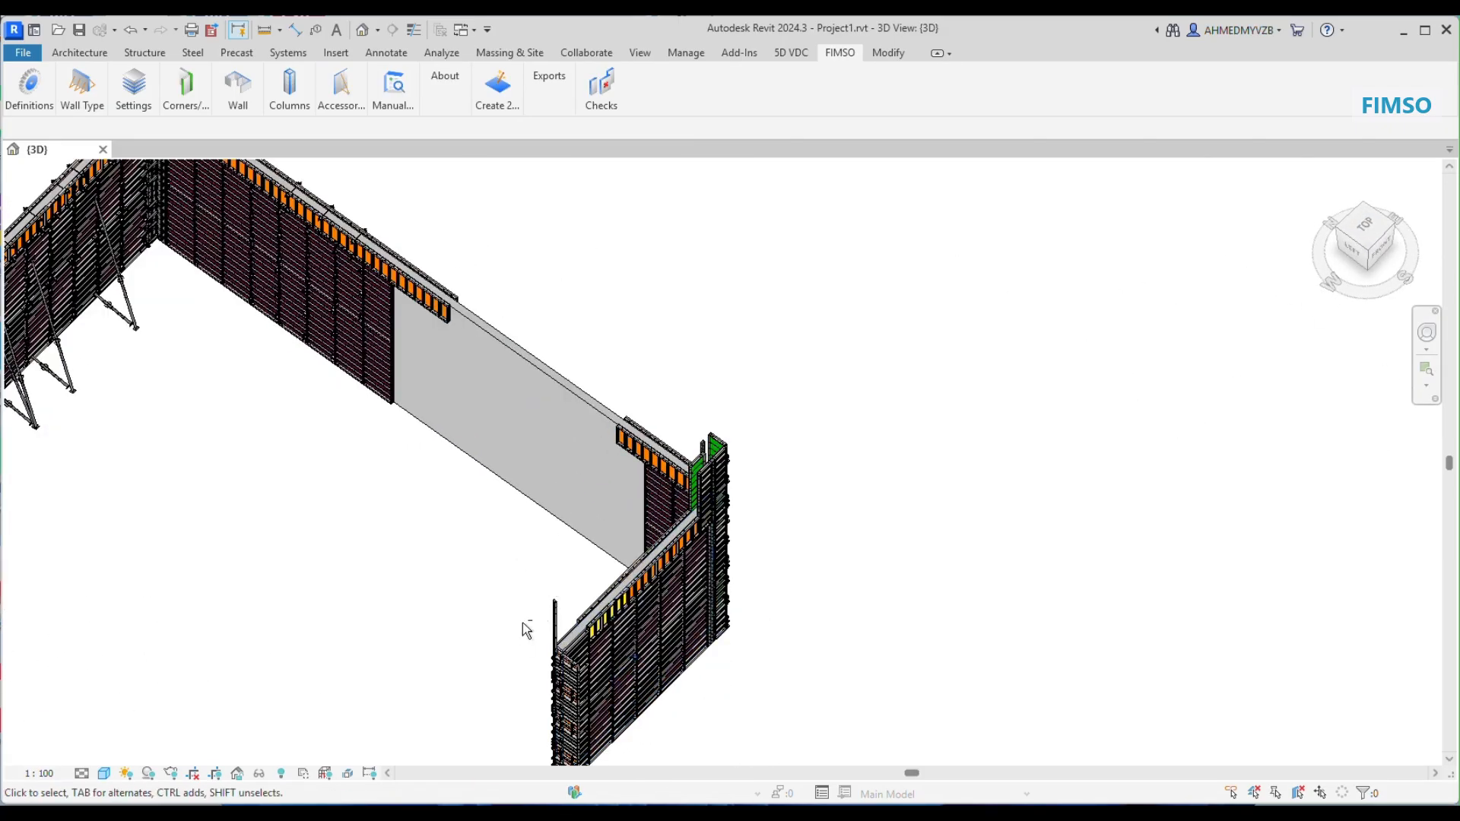
{"action": "middle_click_drag", "start_coordinate": [519, 619], "coordinate": [629, 609], "text": "shift"}
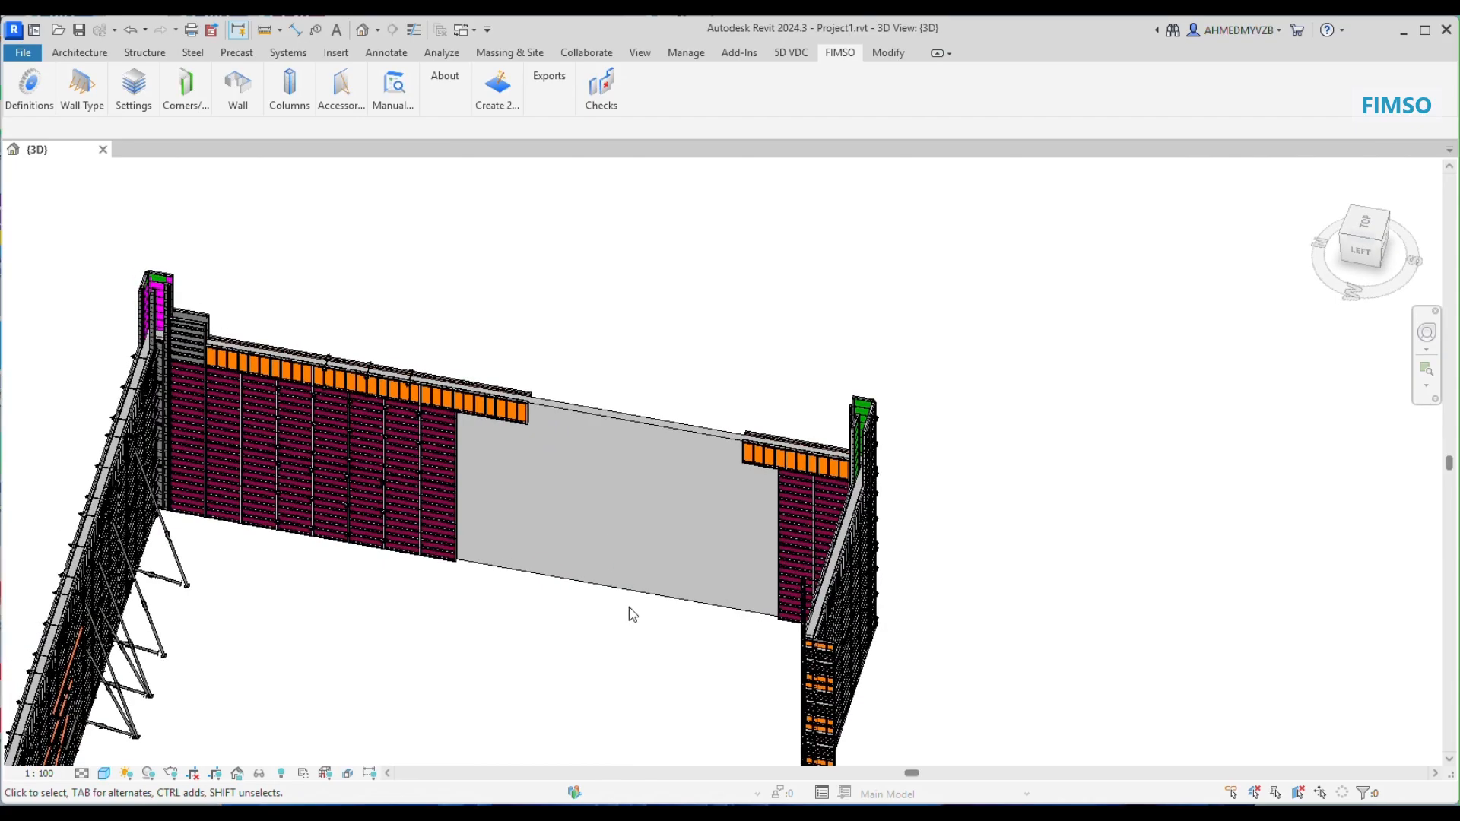
{"action": "scroll", "coordinate": [646, 604], "scroll_direction": "up", "scroll_amount": 3}
{"action": "scroll", "coordinate": [652, 602], "scroll_direction": "up", "scroll_amount": 2}
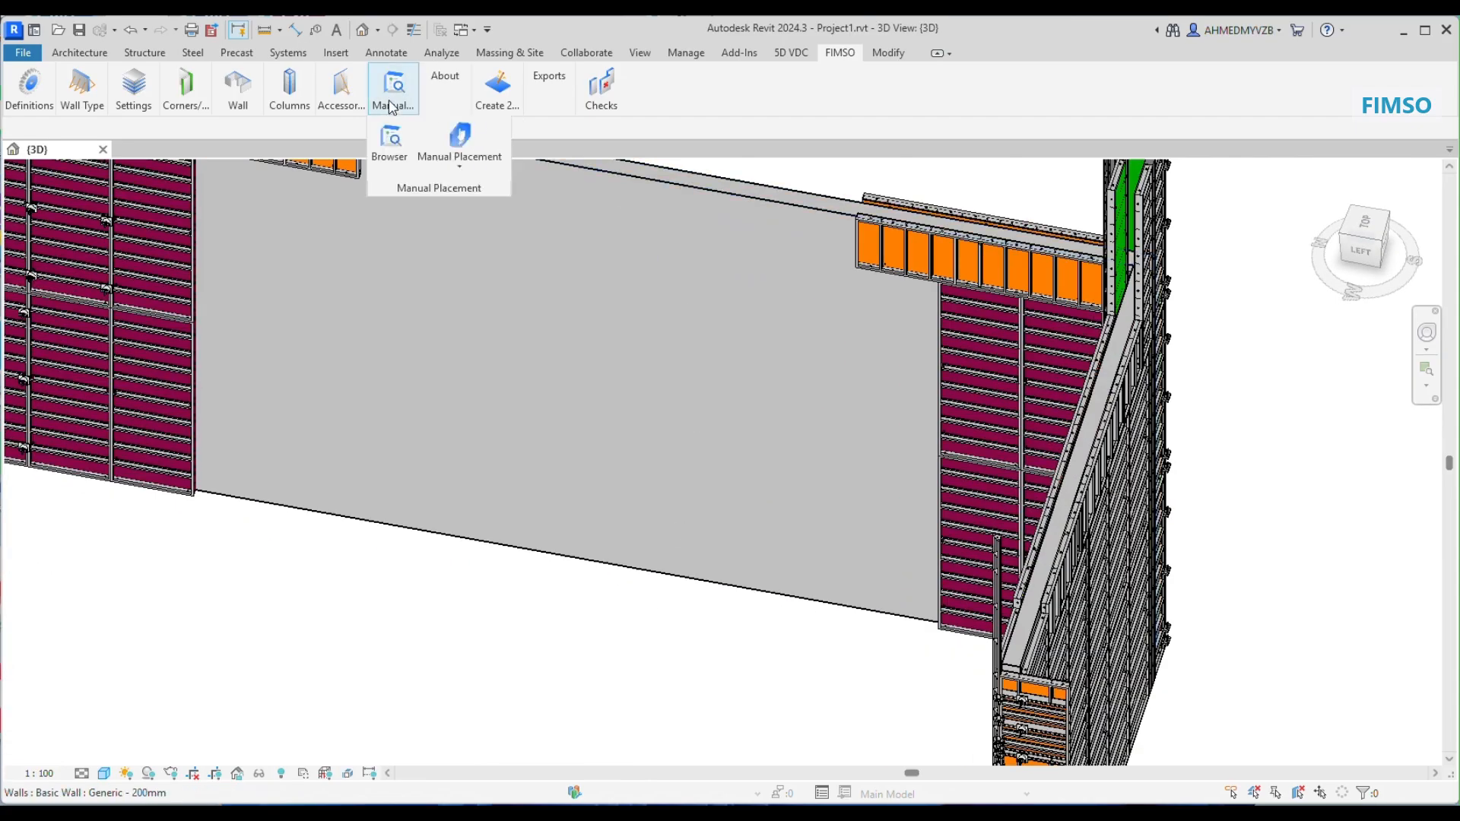
{"action": "mouse_move", "coordinate": [348, 105]}
{"action": "left_click", "coordinate": [465, 161]}
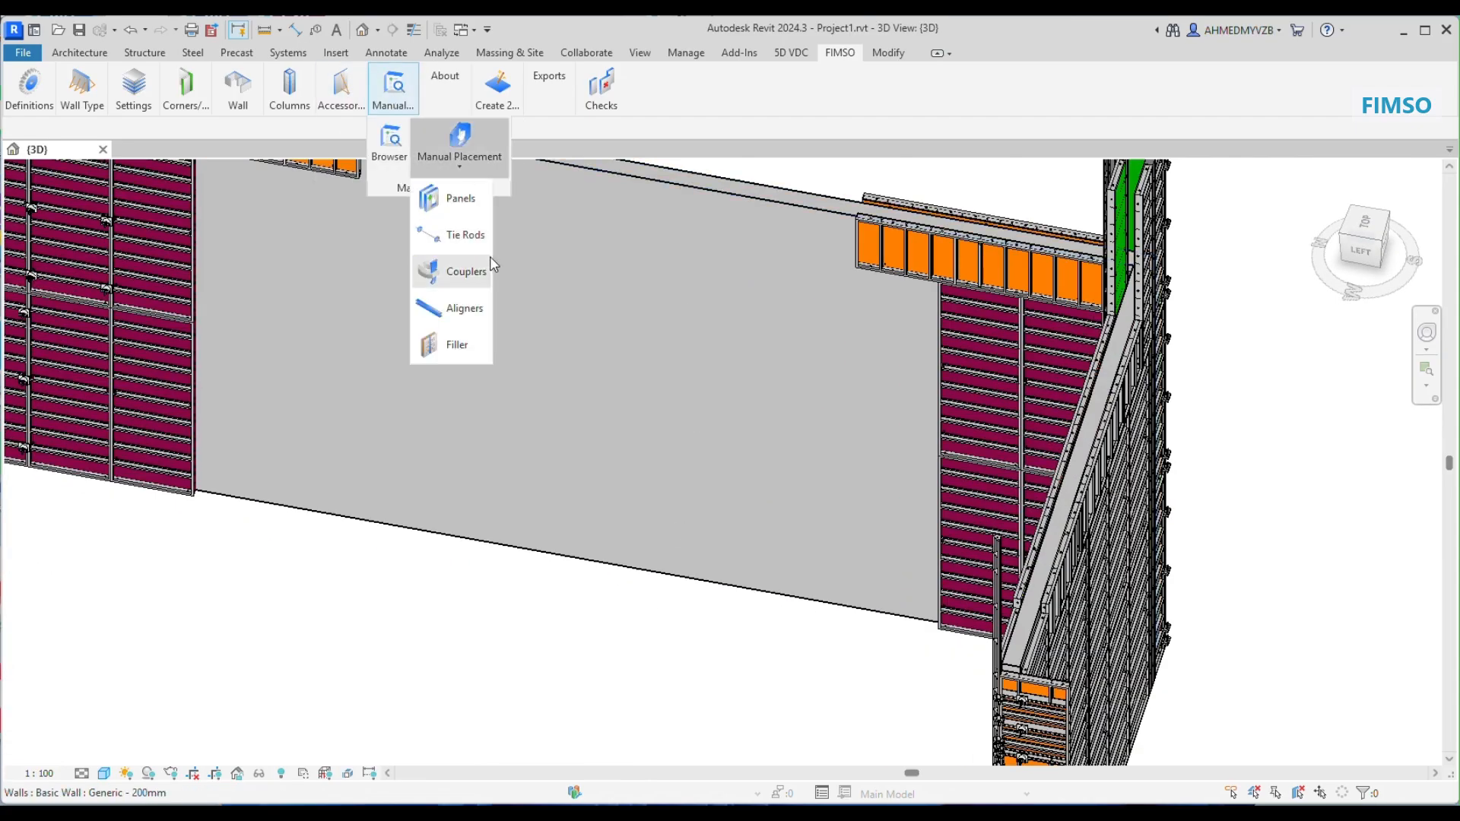
{"action": "left_click", "coordinate": [463, 207]}
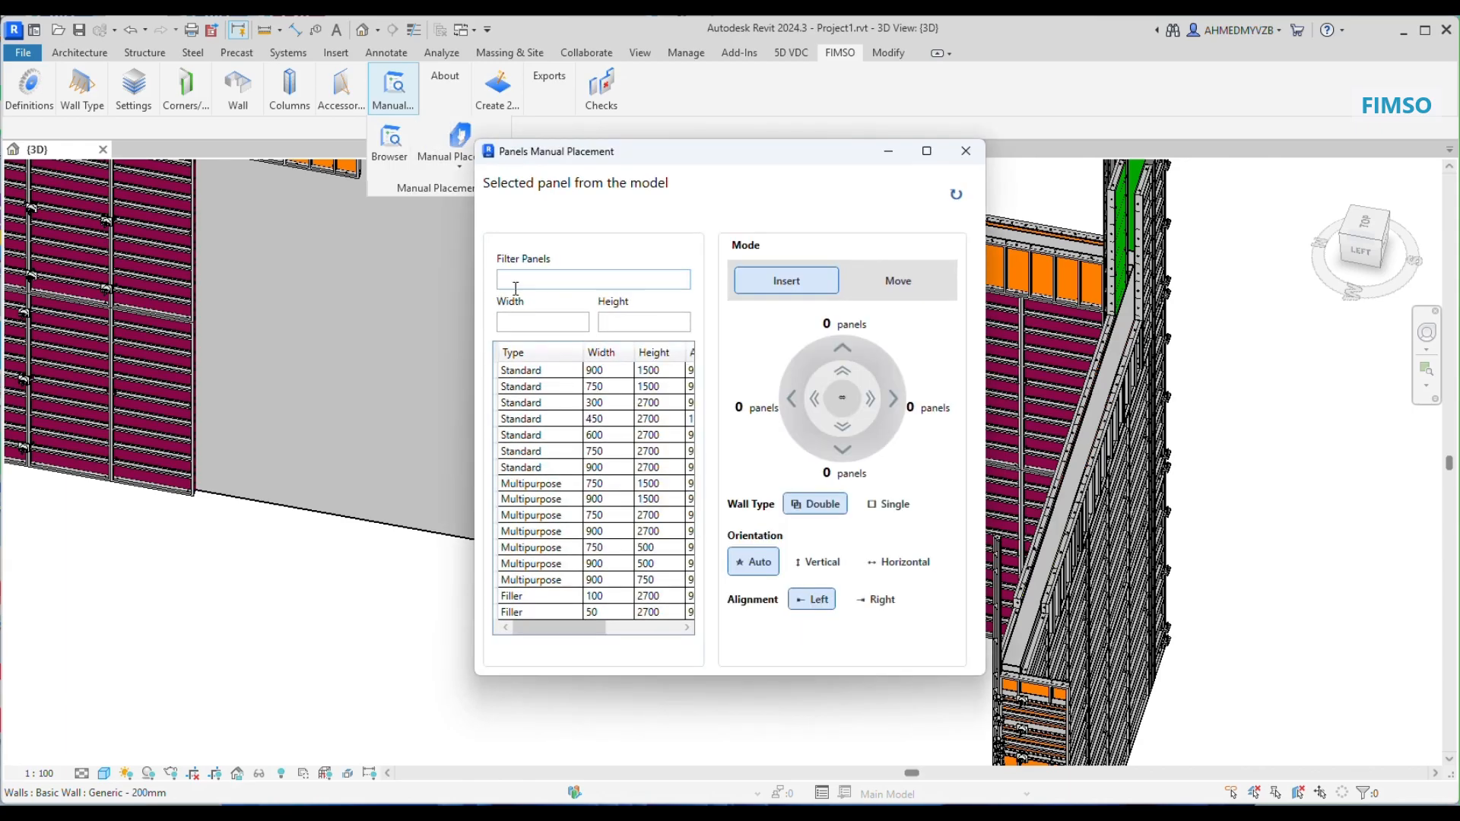
{"action": "left_click", "coordinate": [153, 374]}
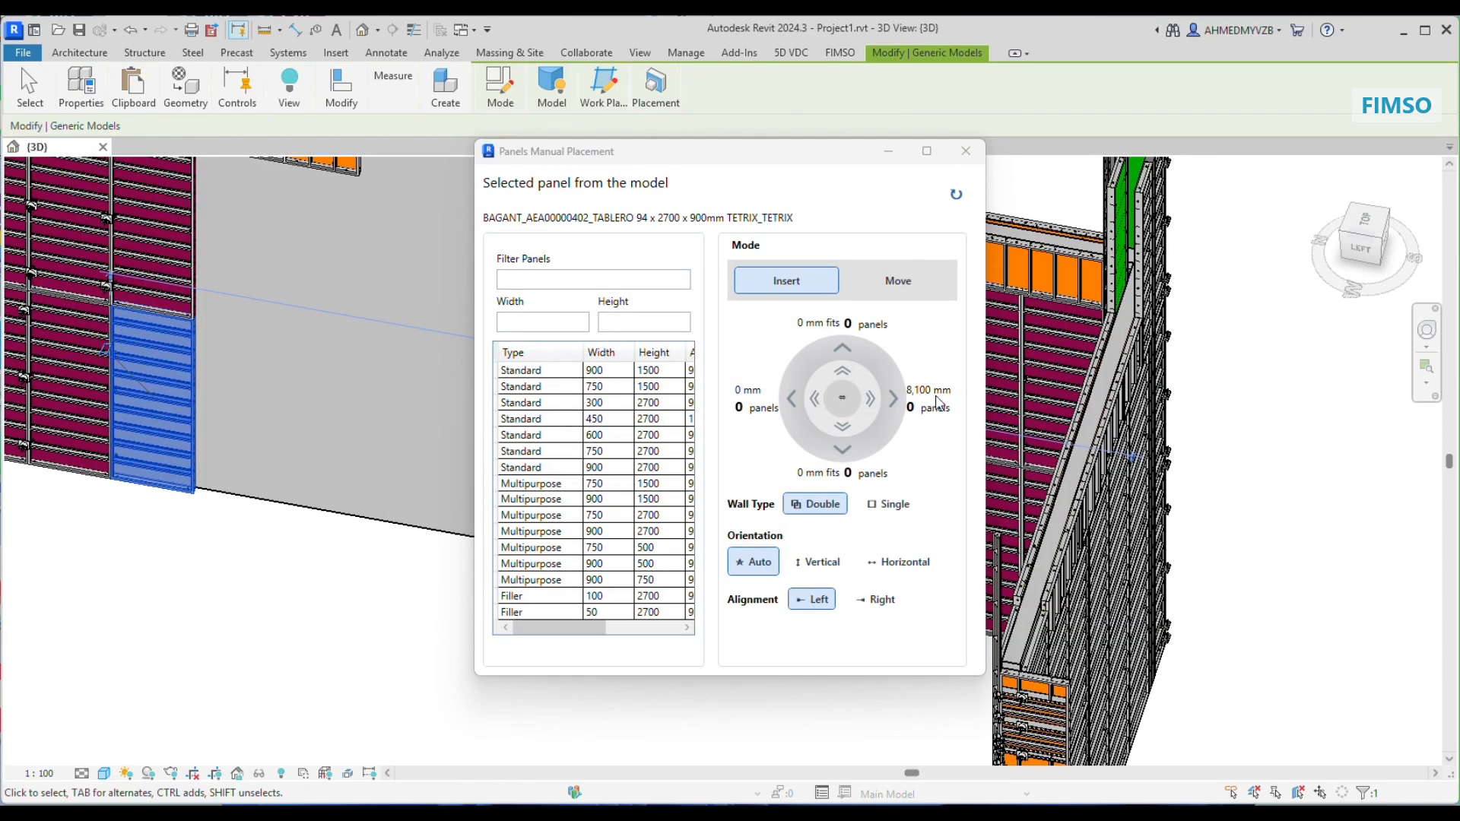
{"action": "left_click", "coordinate": [558, 469]}
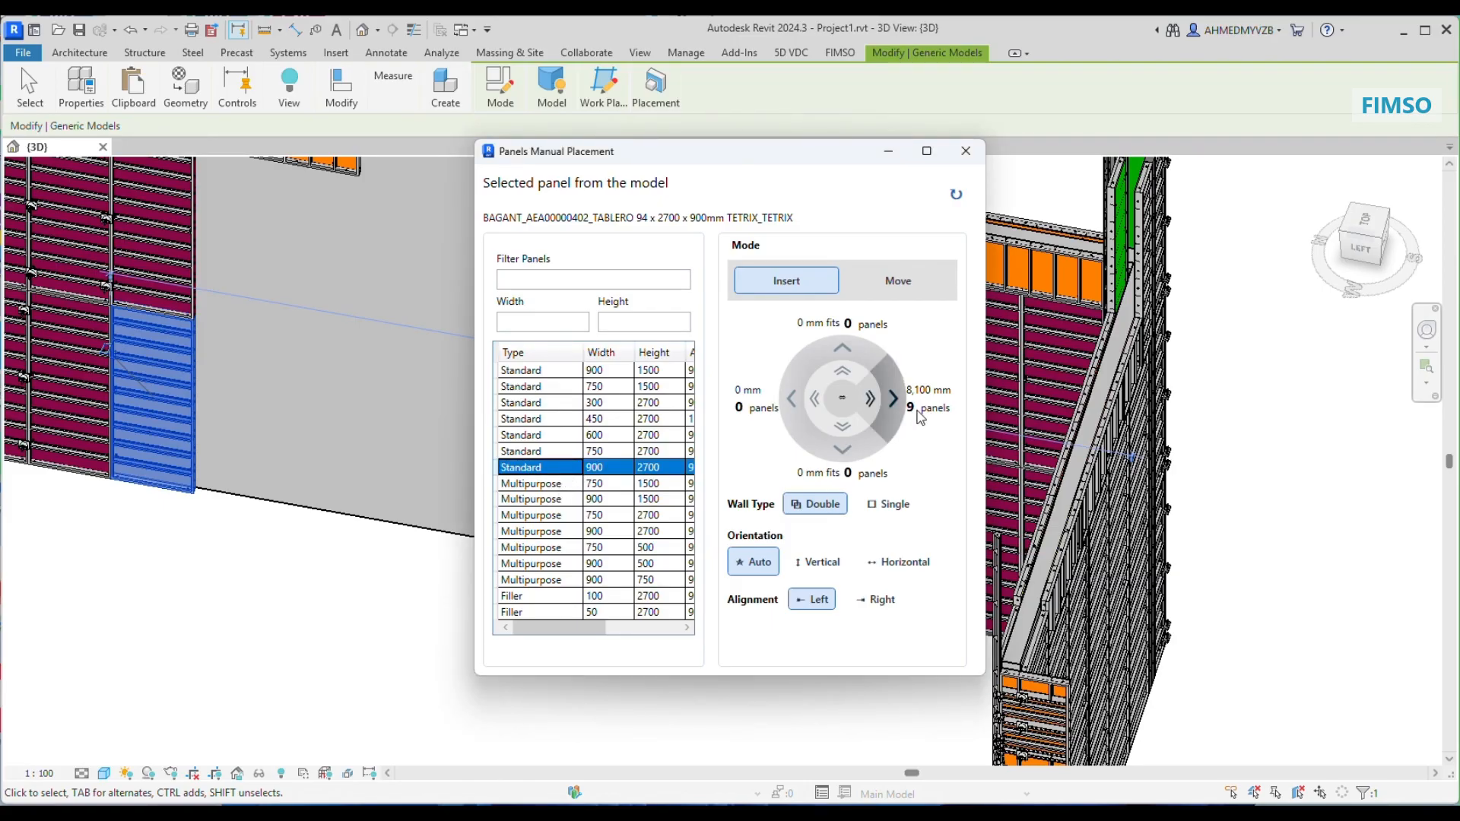
Step: Insert panels along the gap's lower row on both wall faces, four individually and the remaining ones in a single fill
{"action": "left_click", "coordinate": [893, 400]}
{"action": "left_click", "coordinate": [893, 399]}
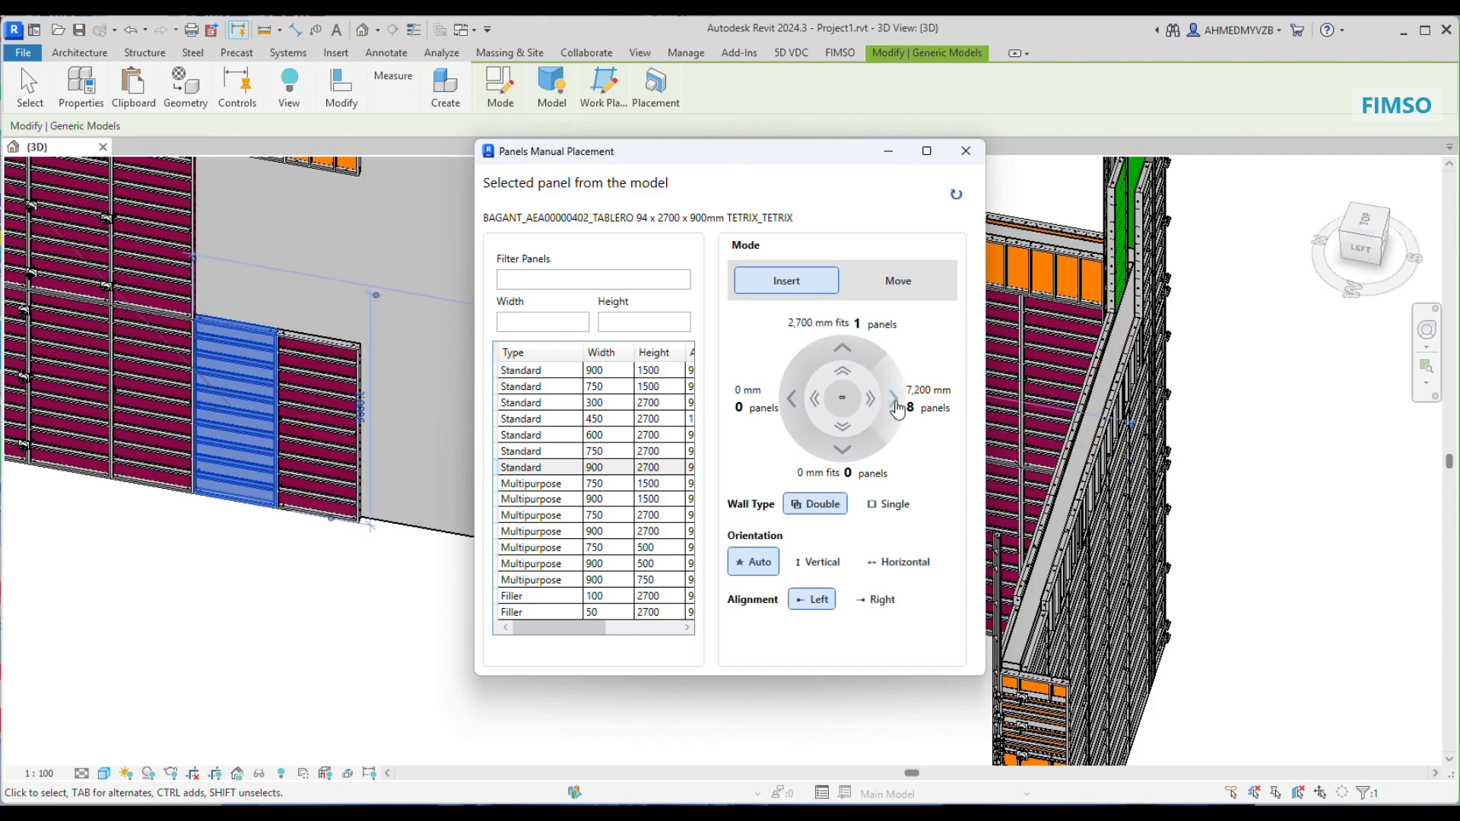
{"action": "left_click", "coordinate": [895, 400]}
{"action": "left_click_drag", "start_coordinate": [760, 152], "coordinate": [1172, 186]}
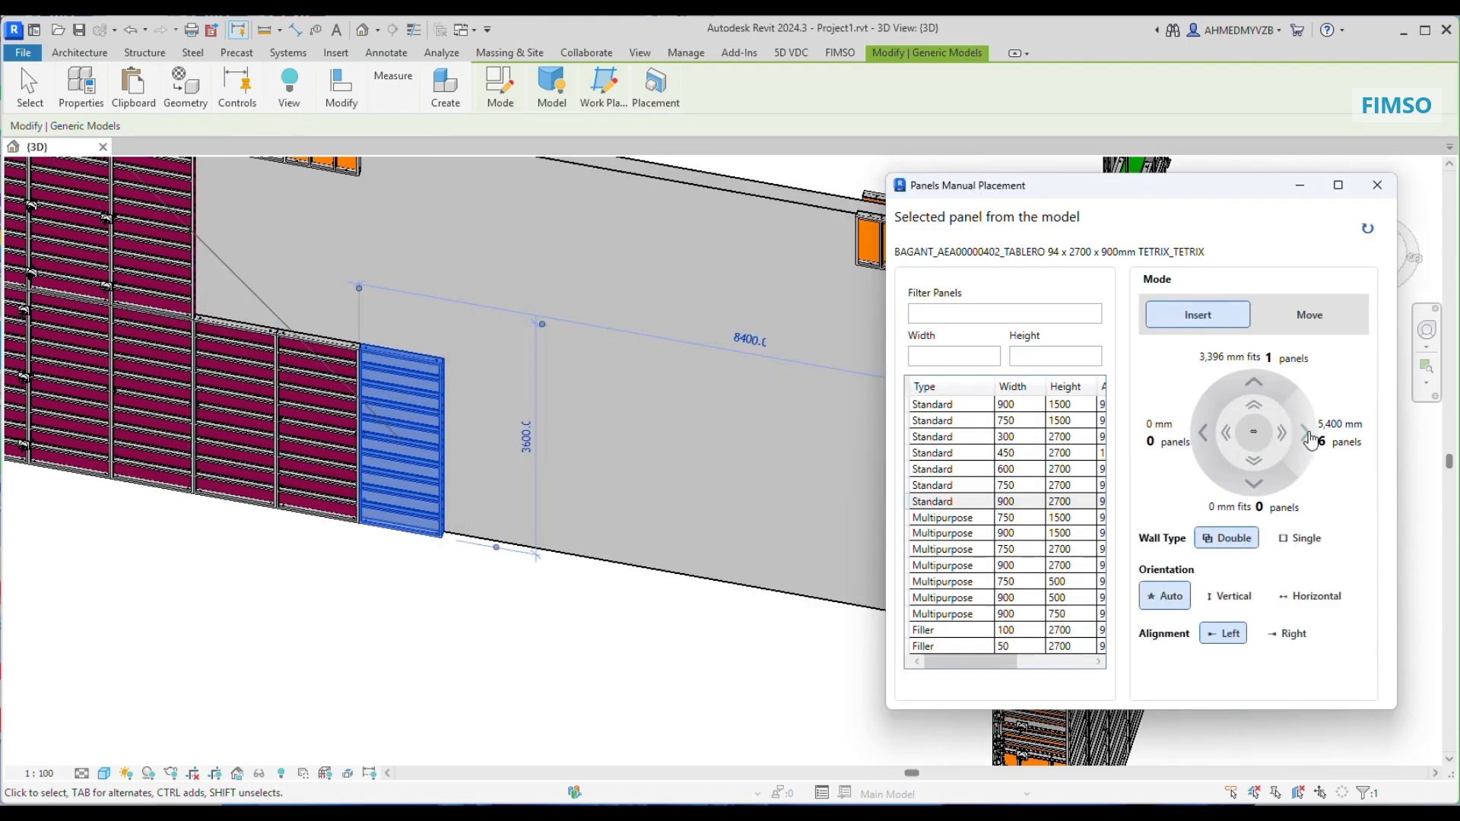
{"action": "left_click", "coordinate": [1306, 432]}
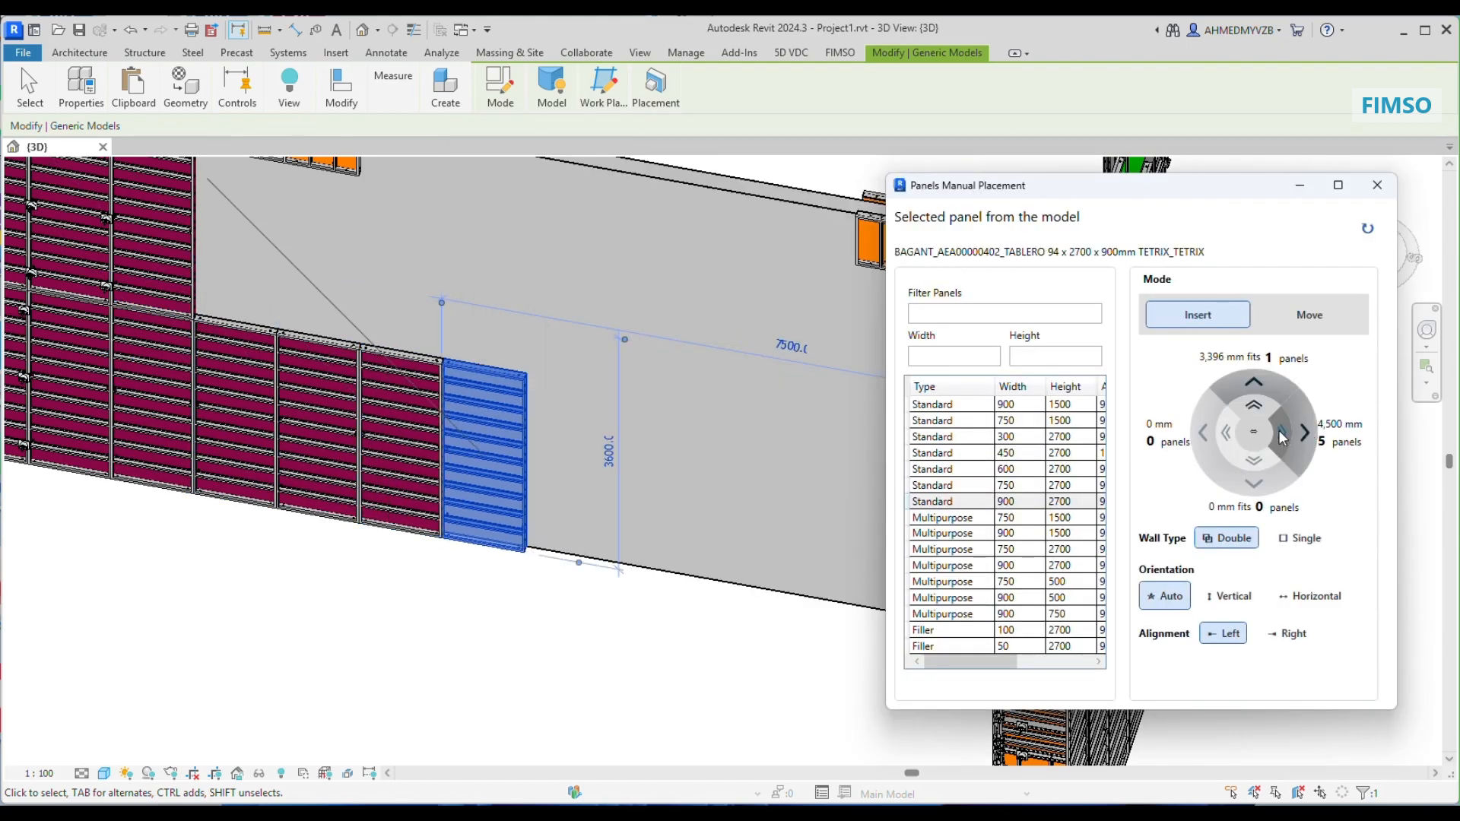
{"action": "left_click", "coordinate": [1282, 436]}
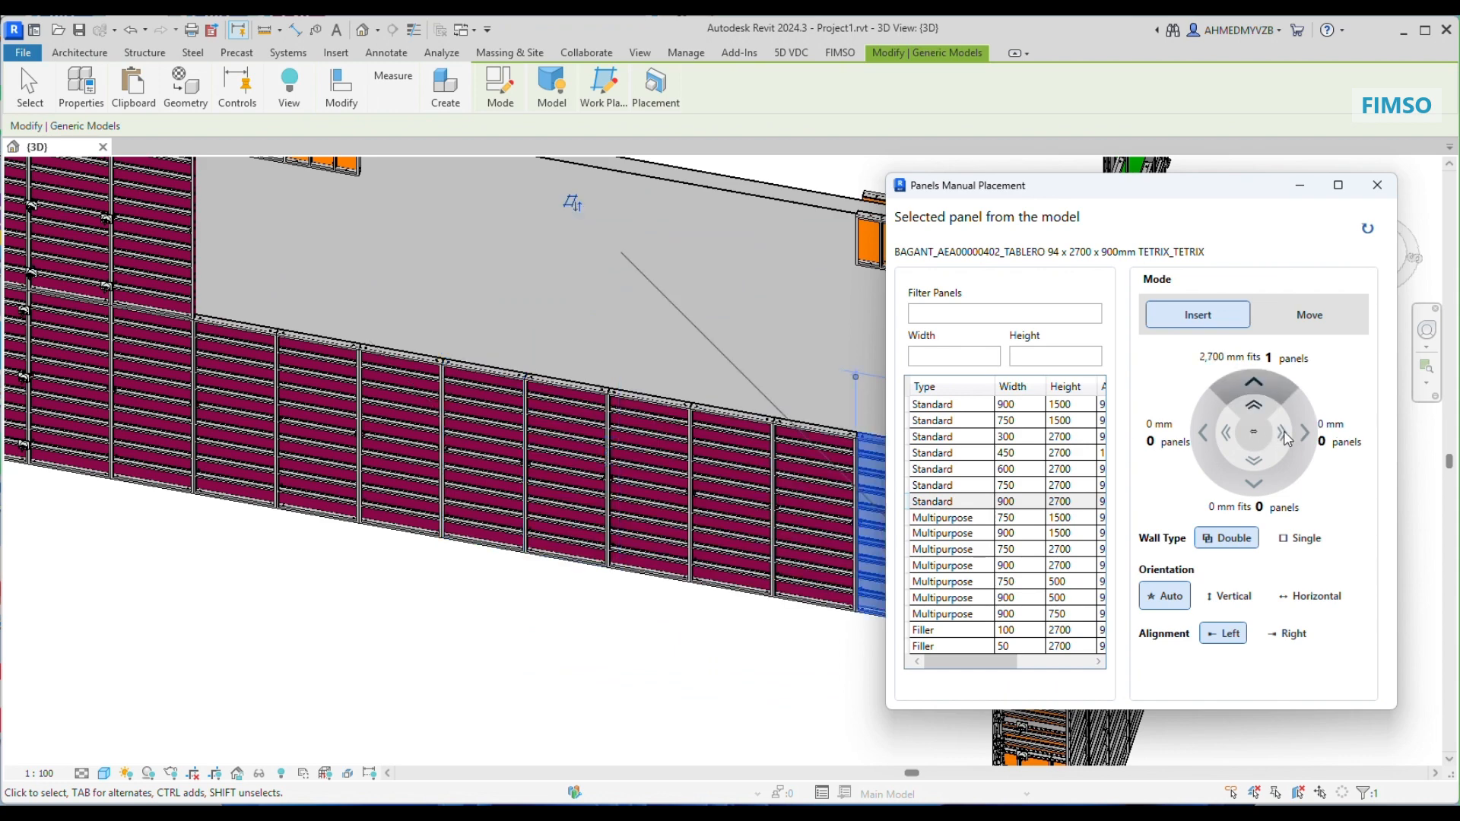
Step: Stack a panel at the lower row's far end, add one beside it, and fill the upper-row gap to the opposite panel
{"action": "left_click", "coordinate": [1255, 403]}
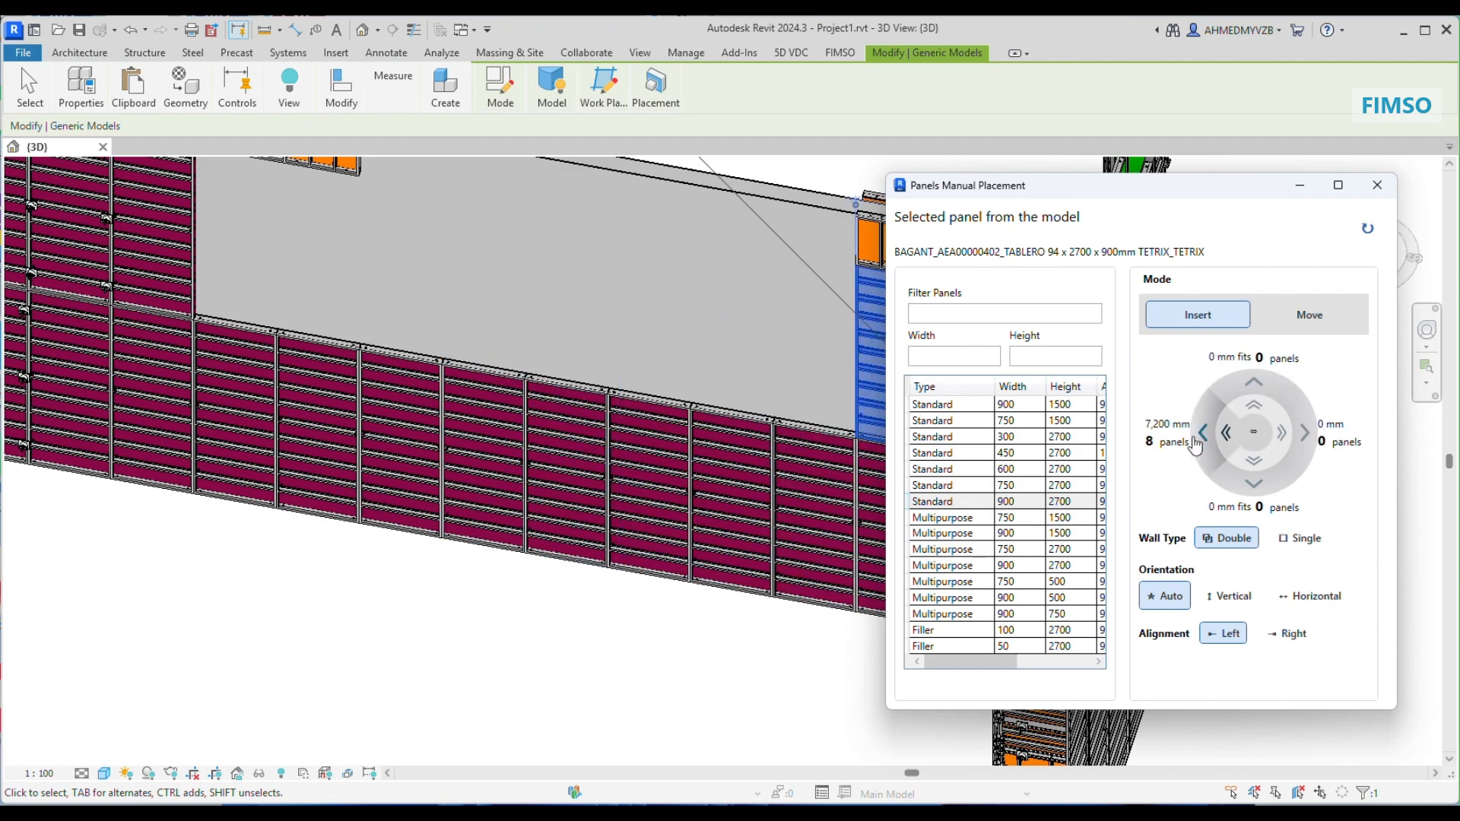
{"action": "left_click", "coordinate": [1208, 460]}
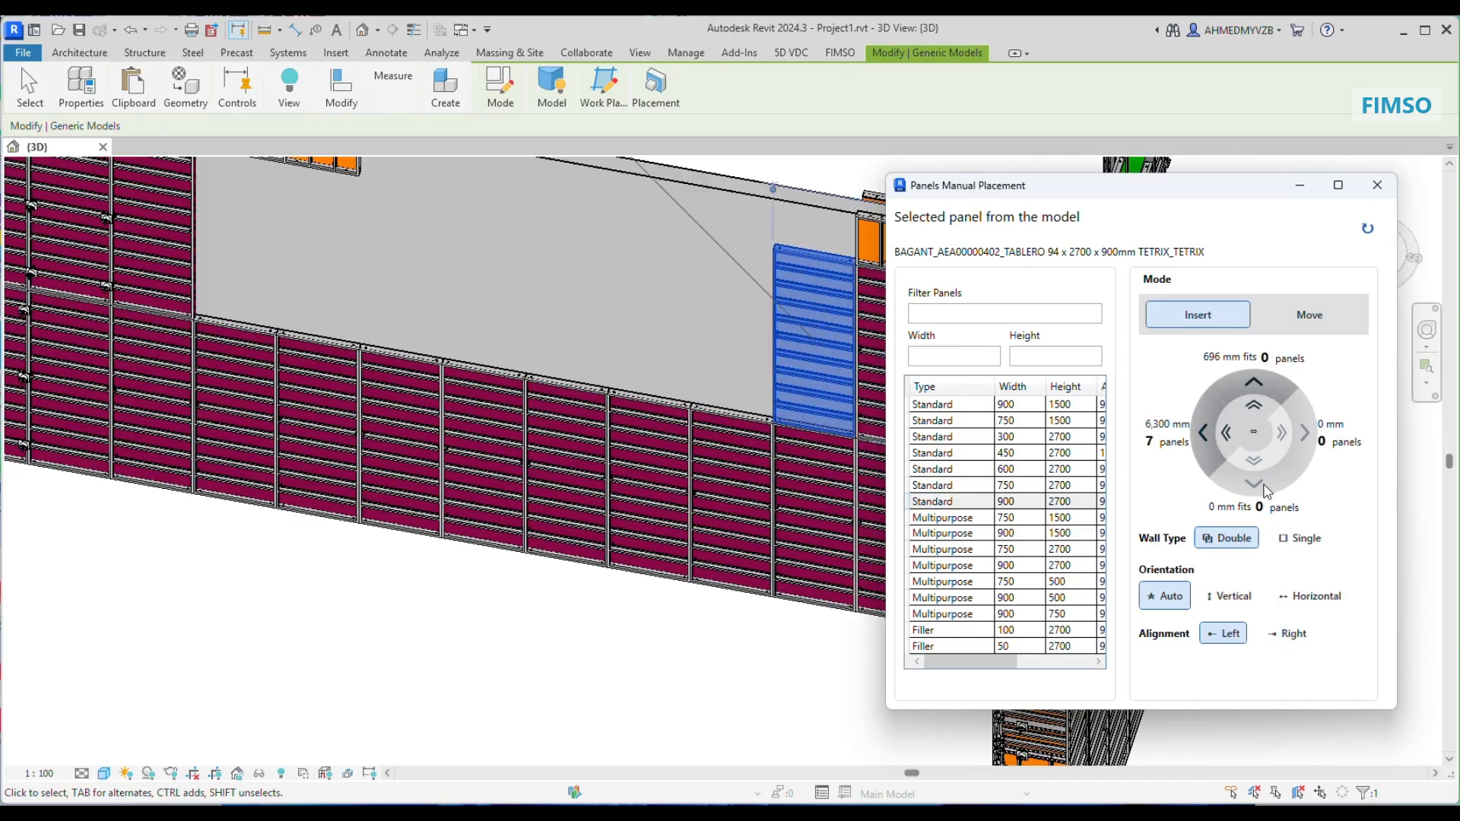
{"action": "left_click", "coordinate": [190, 262], "text": "ctrl"}
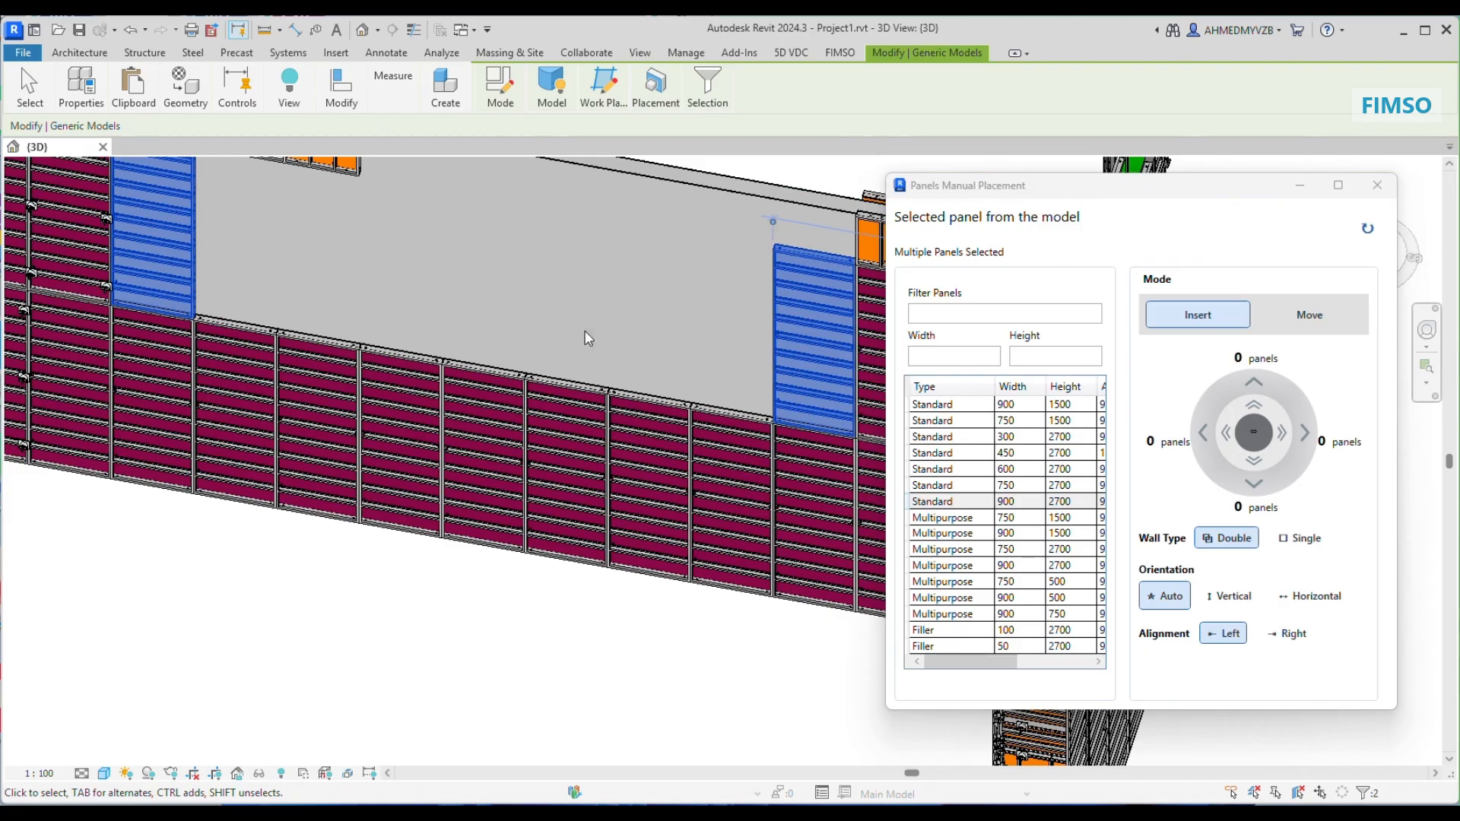
{"action": "left_click", "coordinate": [1254, 435]}
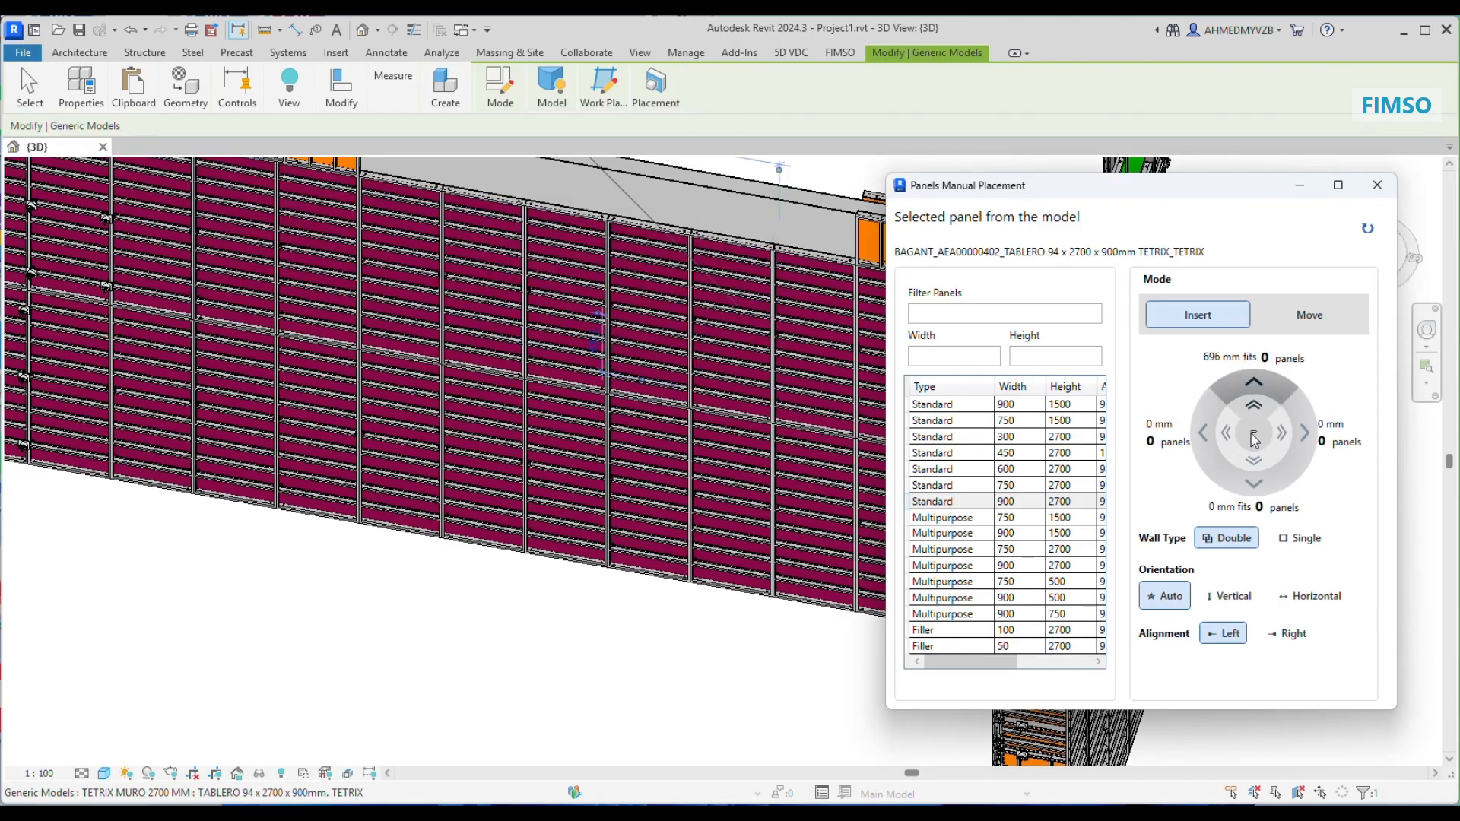
Step: Delete one panel from the middle of the newly filled upper row
{"action": "left_click", "coordinate": [562, 316]}
{"action": "key", "text": "ctrl+z"}
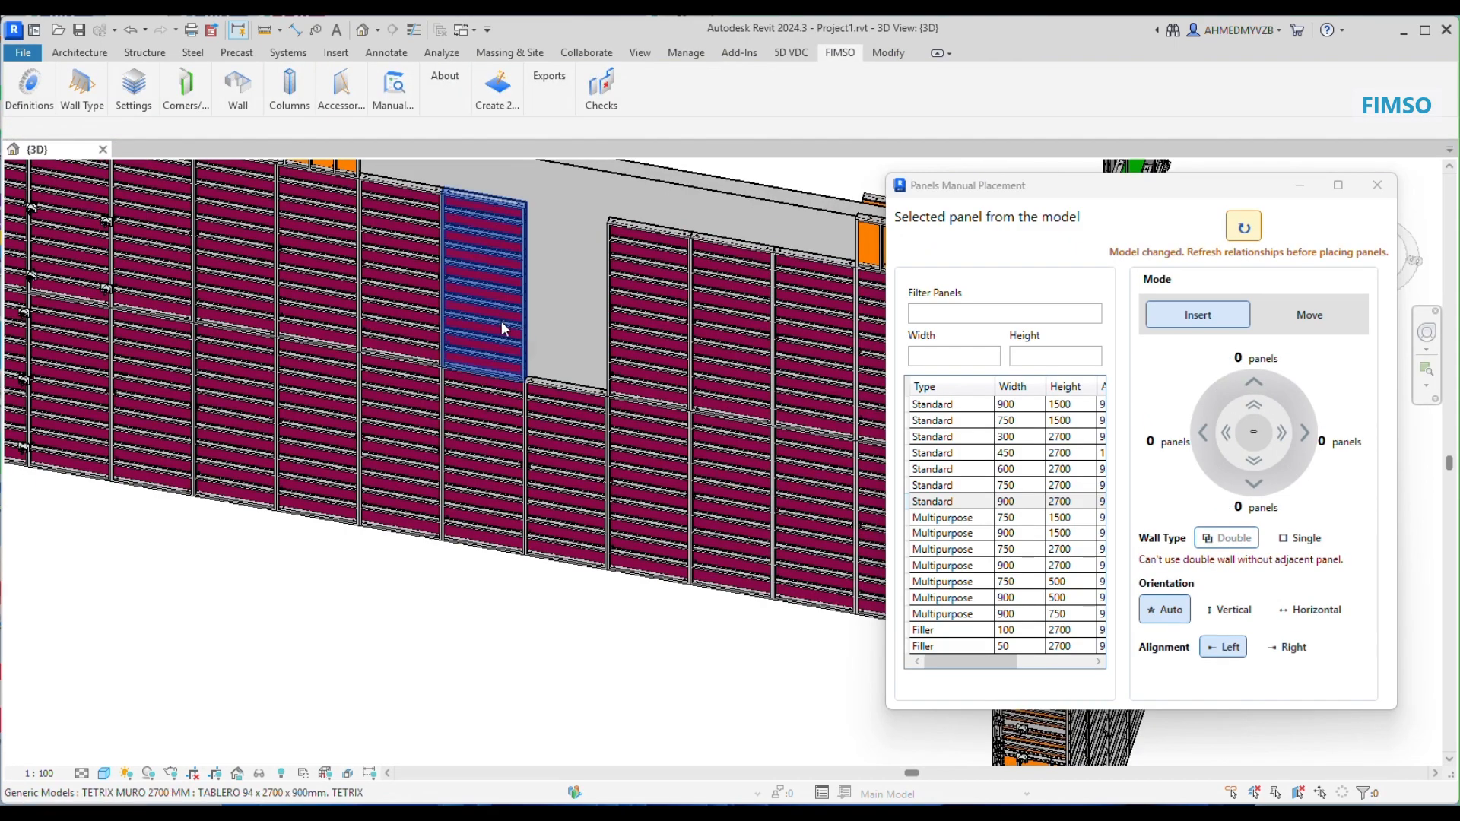
Step: Refresh the panel relationships and fill the upper-row gap with three Standard 600 x 2700 panels on a single wall face
{"action": "left_click", "coordinate": [1243, 226]}
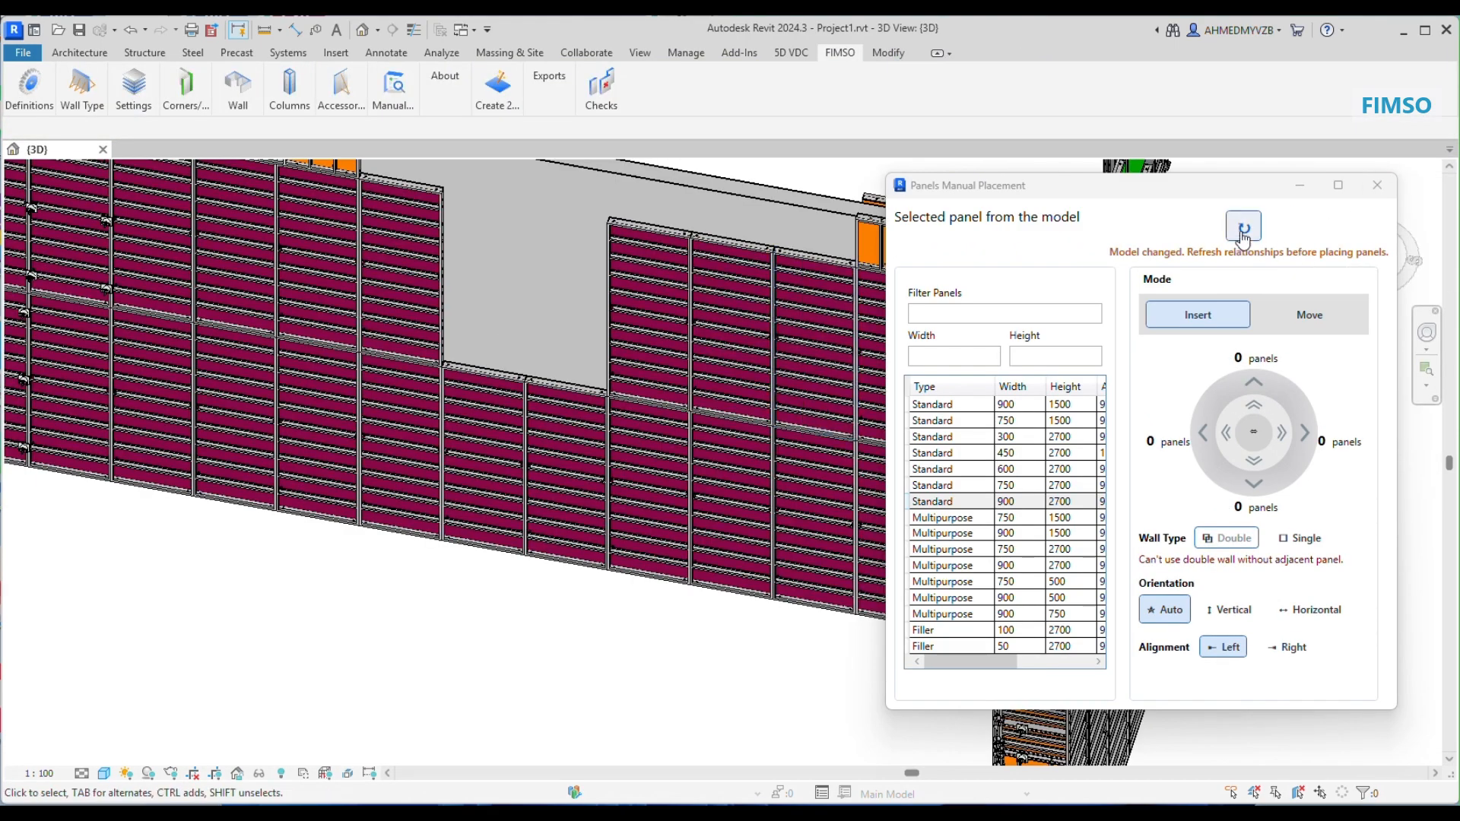
{"action": "left_click", "coordinate": [638, 352]}
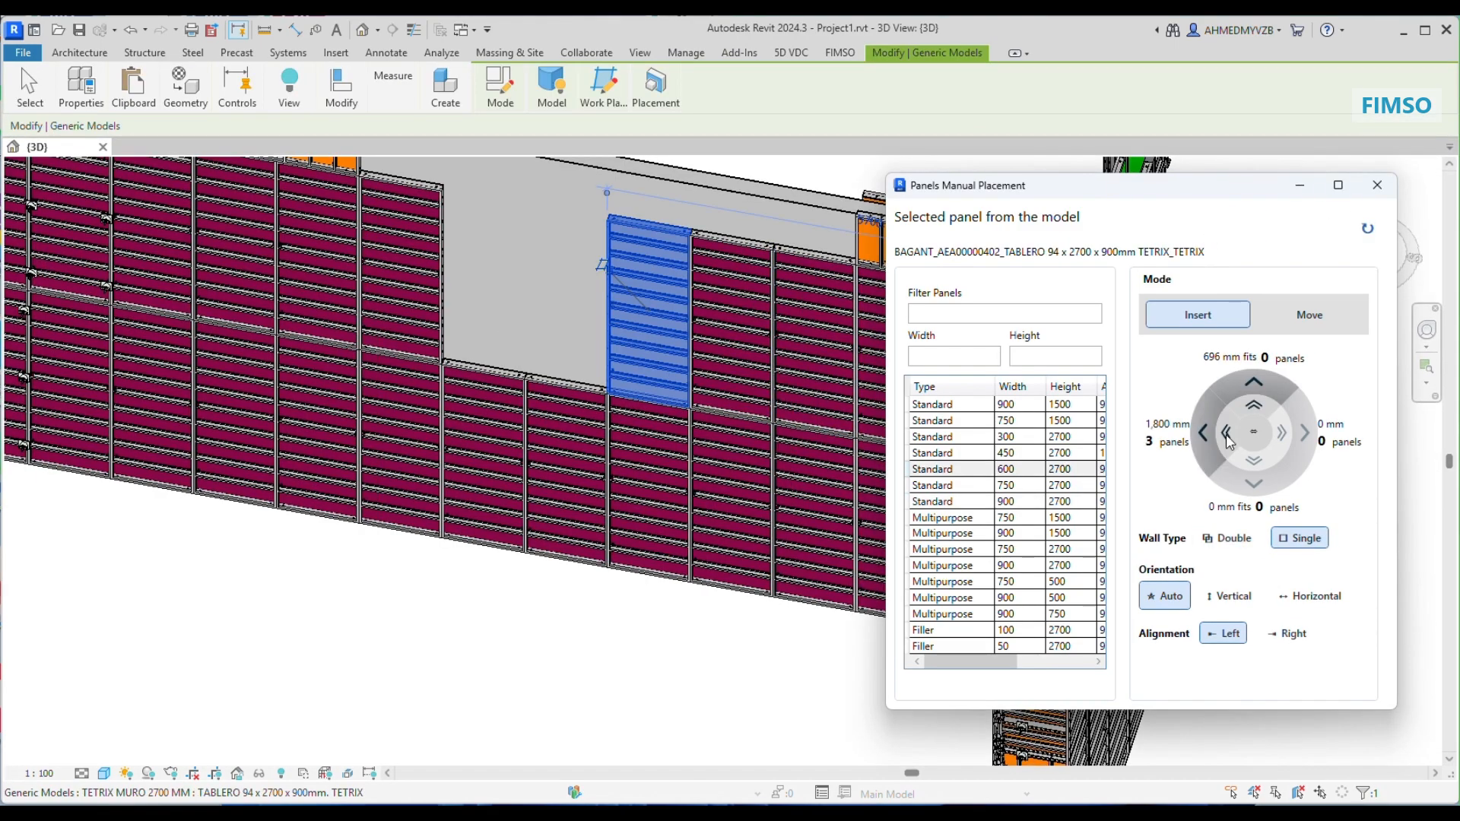
{"action": "left_click", "coordinate": [1227, 435]}
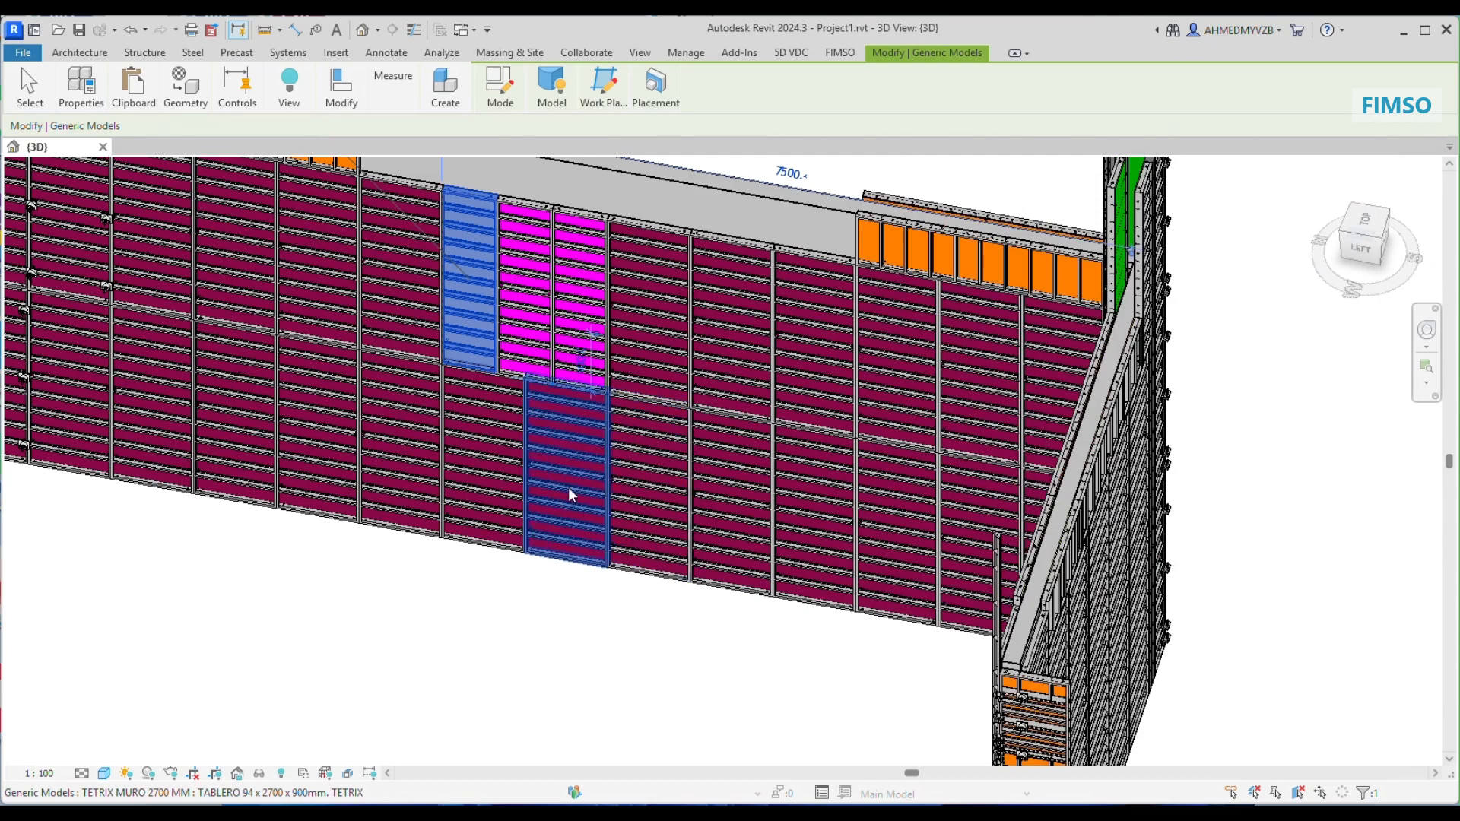
{"action": "scroll", "coordinate": [570, 488], "scroll_direction": "down", "scroll_amount": 5}
{"action": "scroll", "coordinate": [289, 498], "scroll_direction": "up", "scroll_amount": 3}
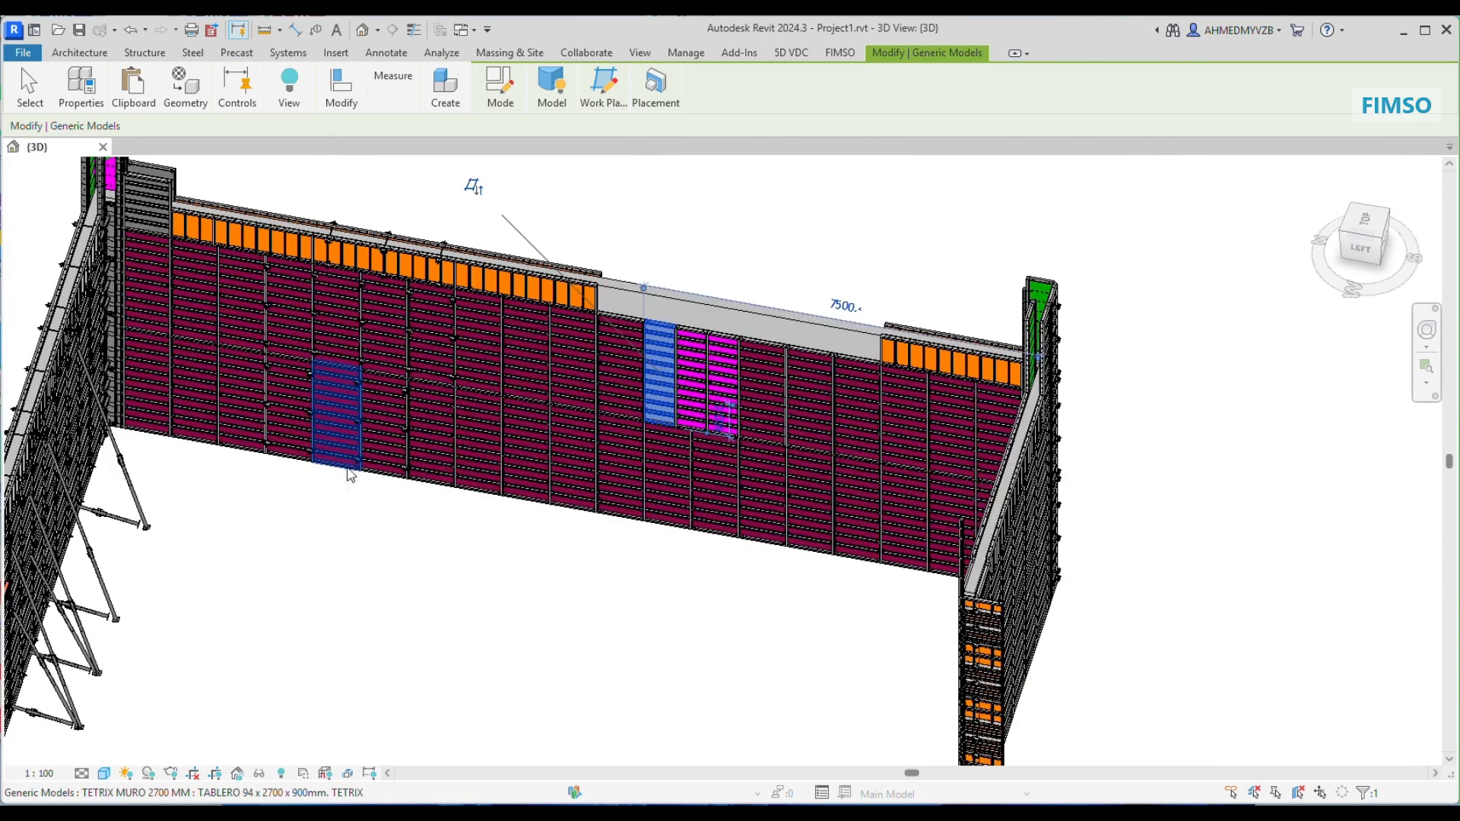
Step: Export the item list for all families as a CSV file named test in the Tetrix folder
{"action": "left_click", "coordinate": [840, 52]}
{"action": "left_click", "coordinate": [548, 85]}
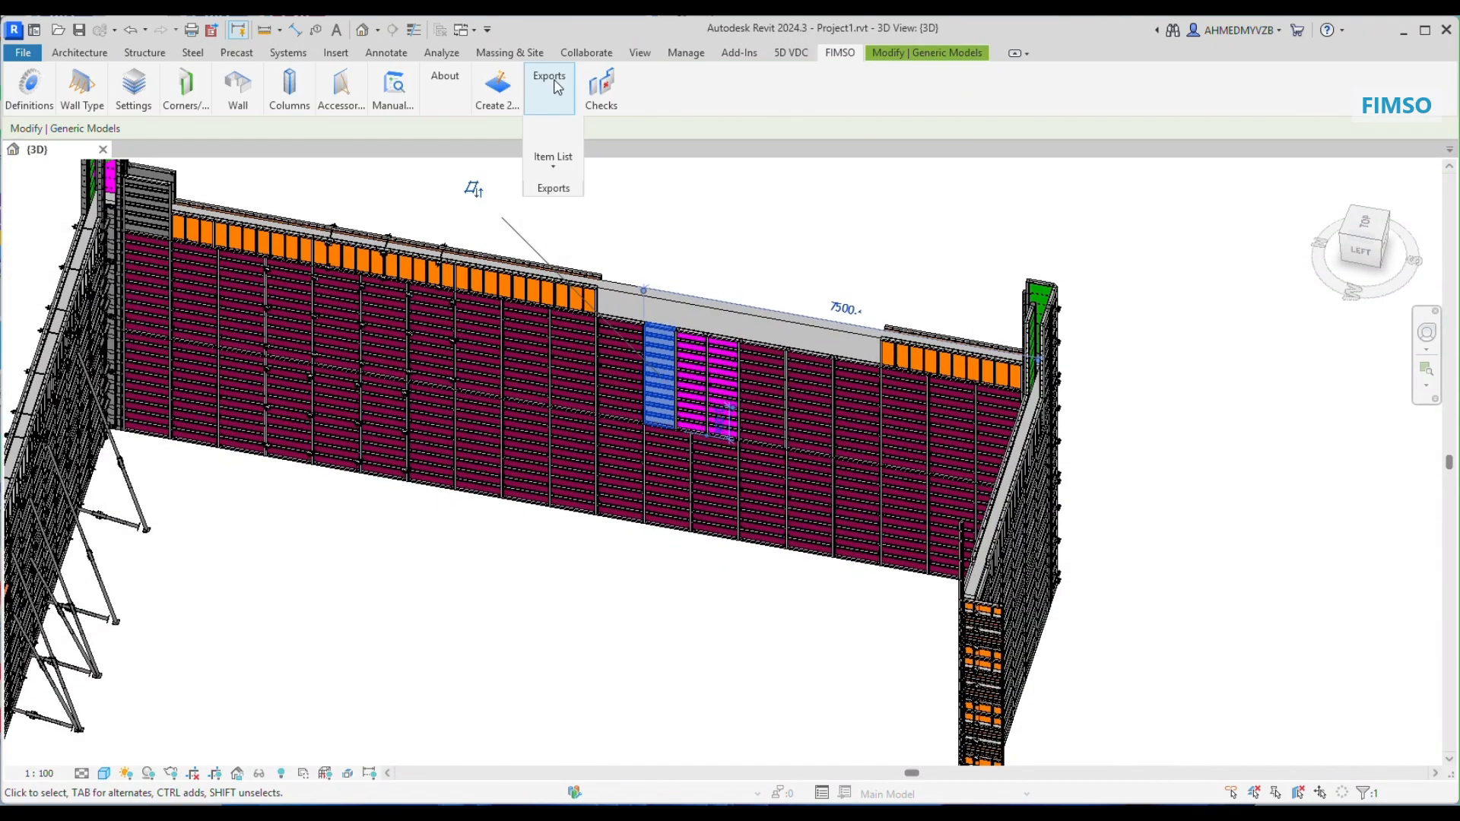
{"action": "left_click", "coordinate": [567, 169]}
{"action": "left_click", "coordinate": [550, 189]}
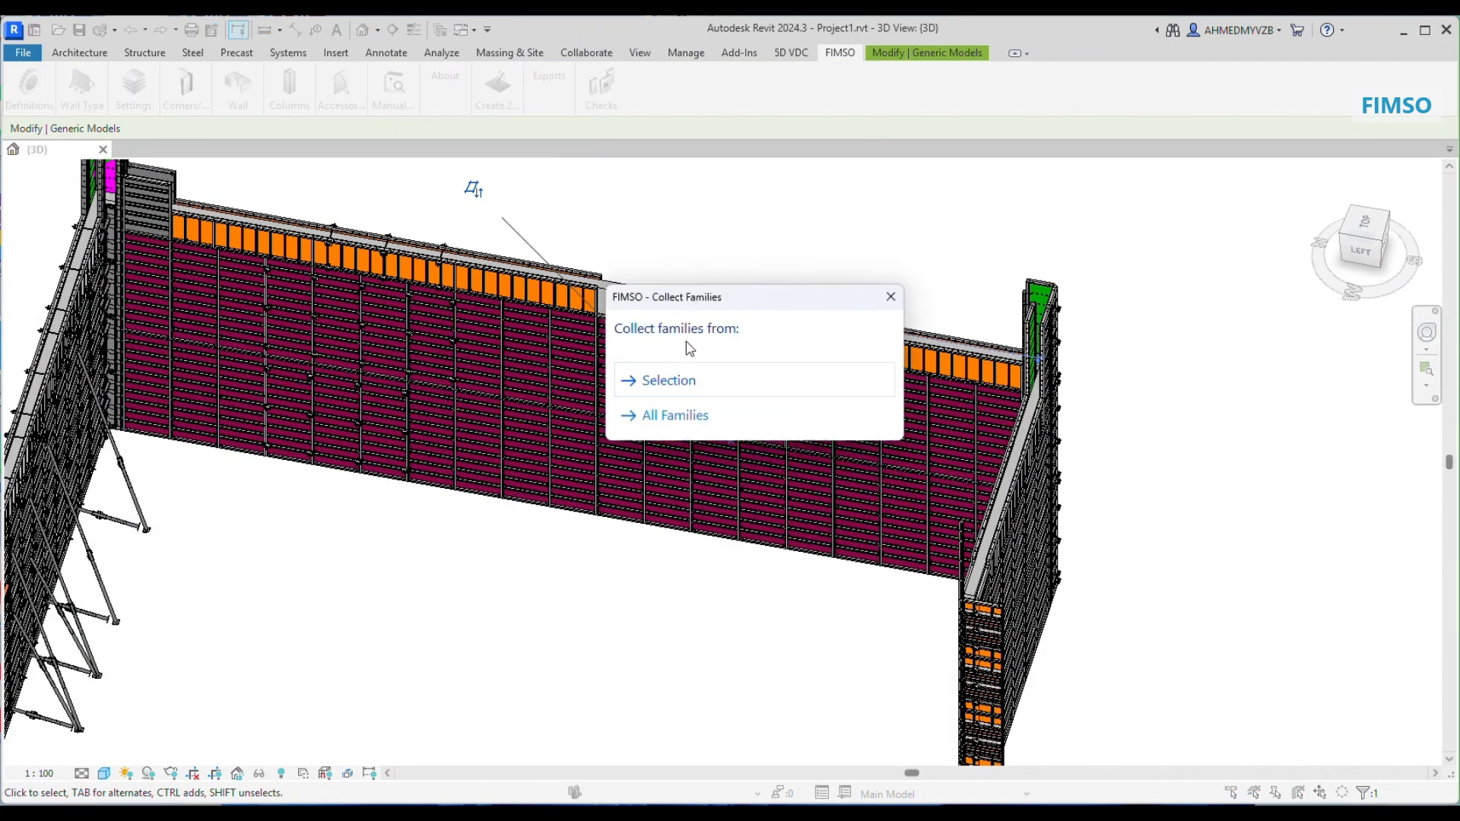
{"action": "left_click", "coordinate": [679, 416]}
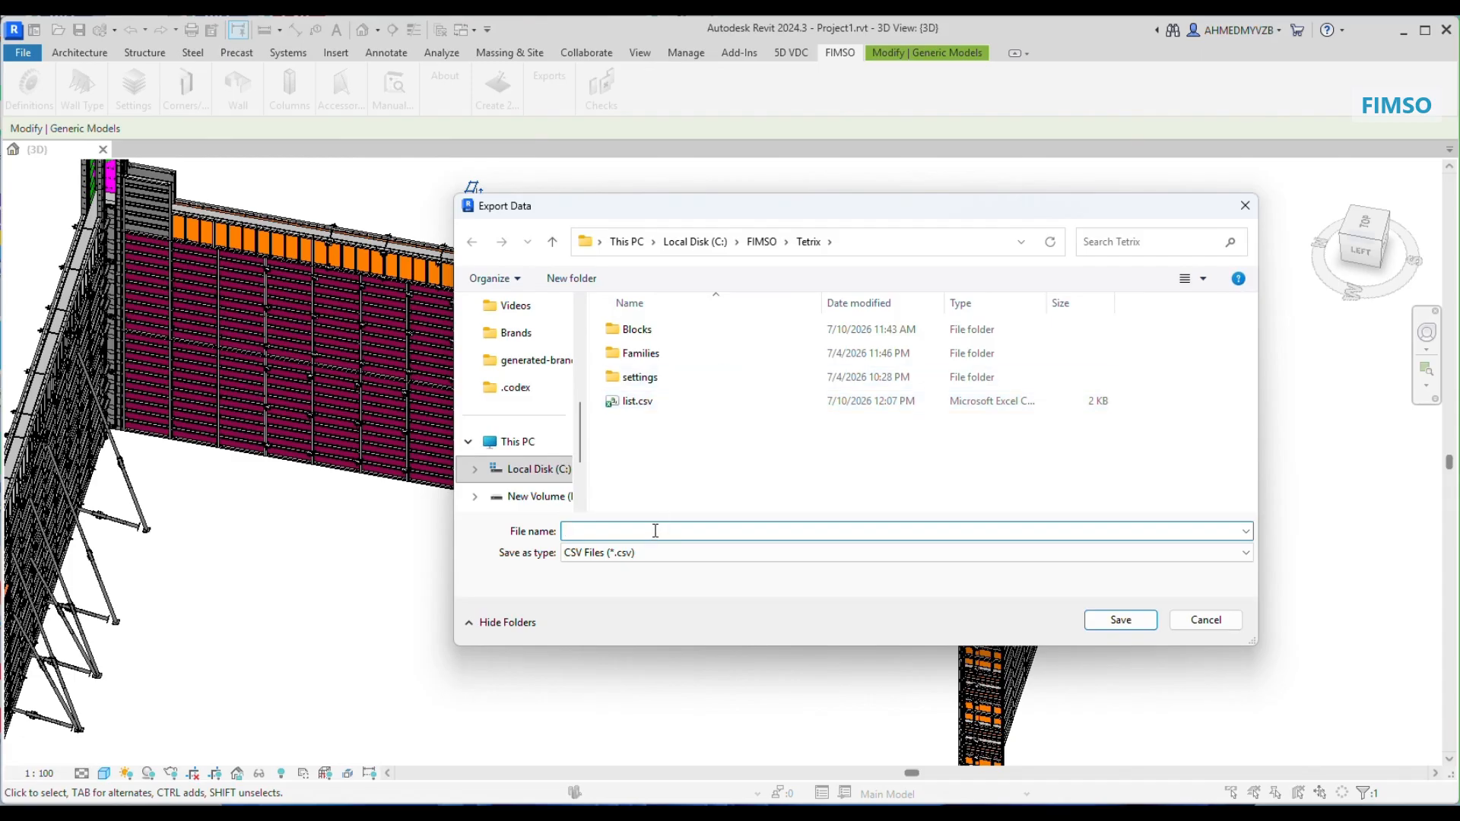
{"action": "type", "text": "test"}
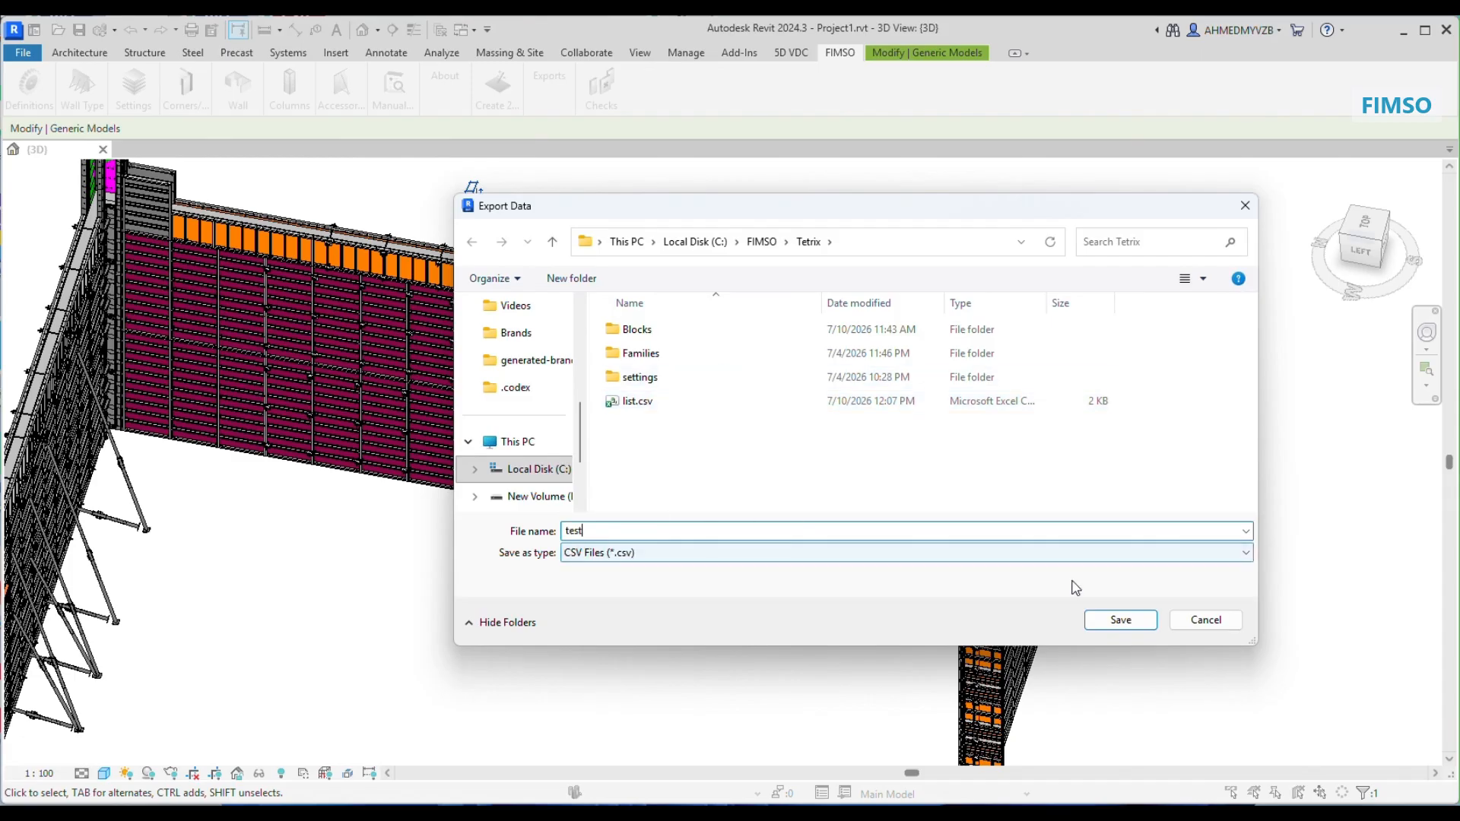
{"action": "left_click", "coordinate": [1122, 620]}
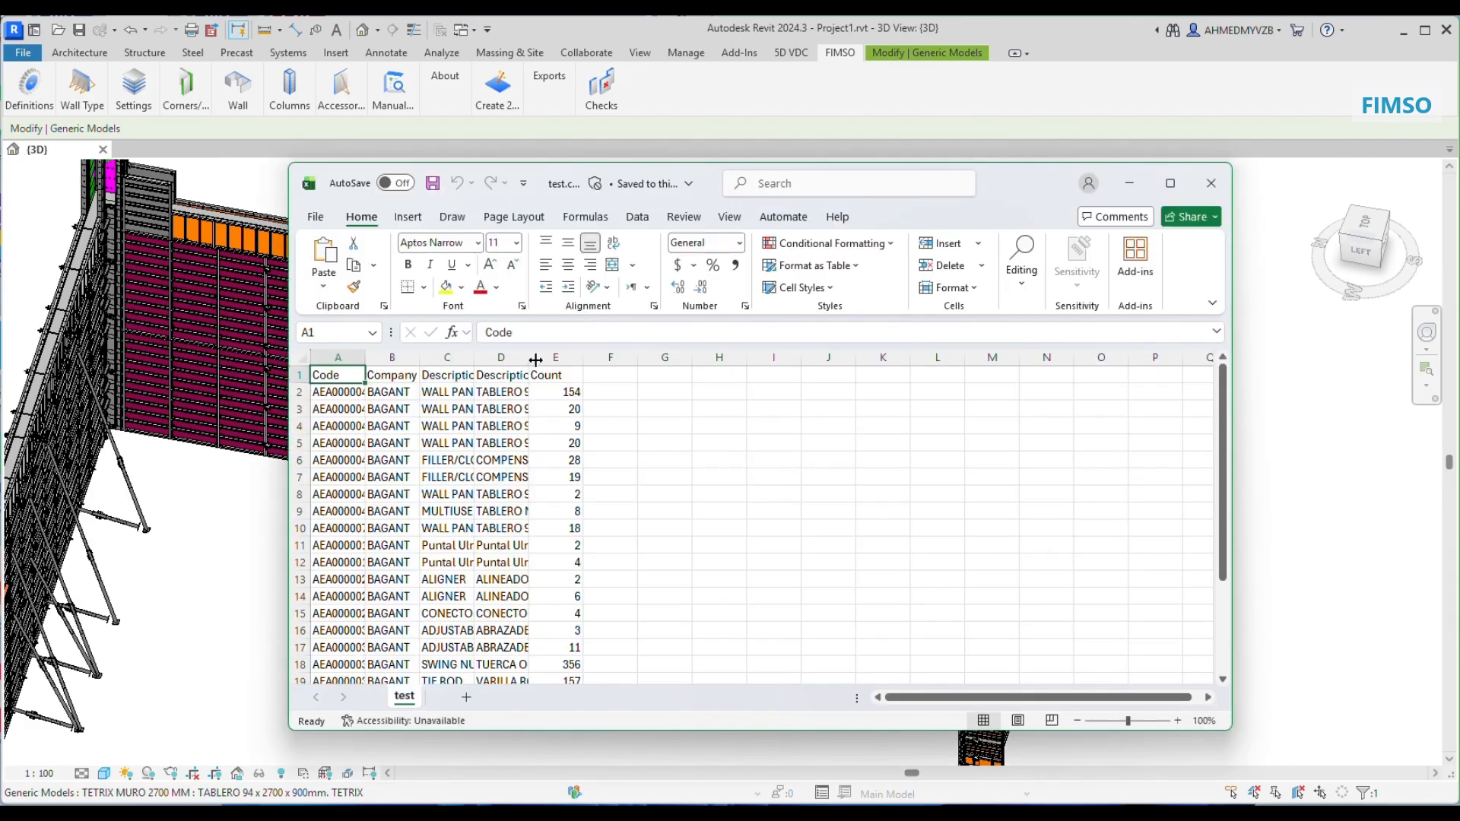
Step: Fit the Code and Description_Local columns in test.csv to their contents, review the item list and close the file
{"action": "double_click", "coordinate": [530, 357]}
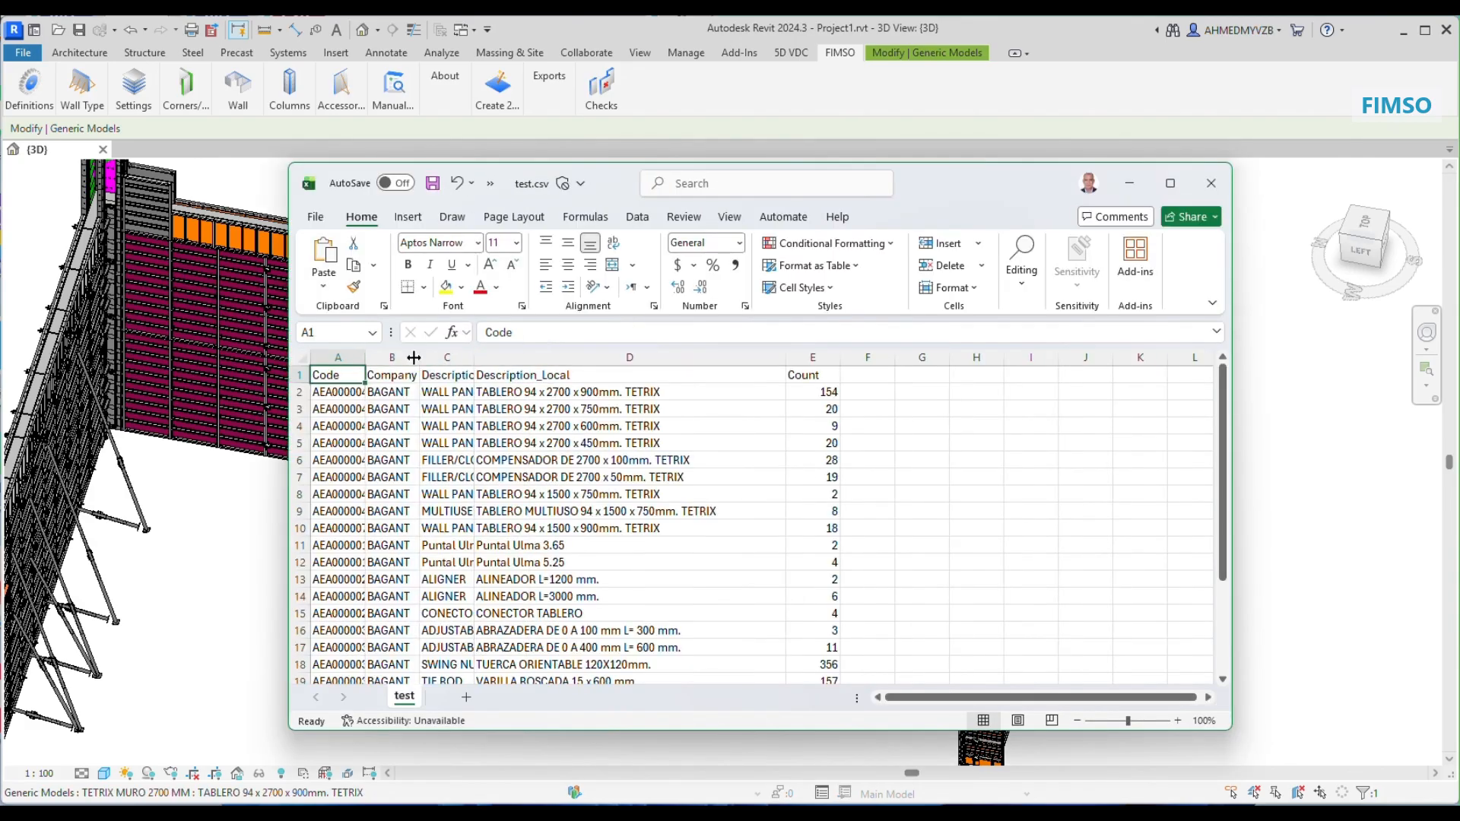
{"action": "double_click", "coordinate": [365, 356]}
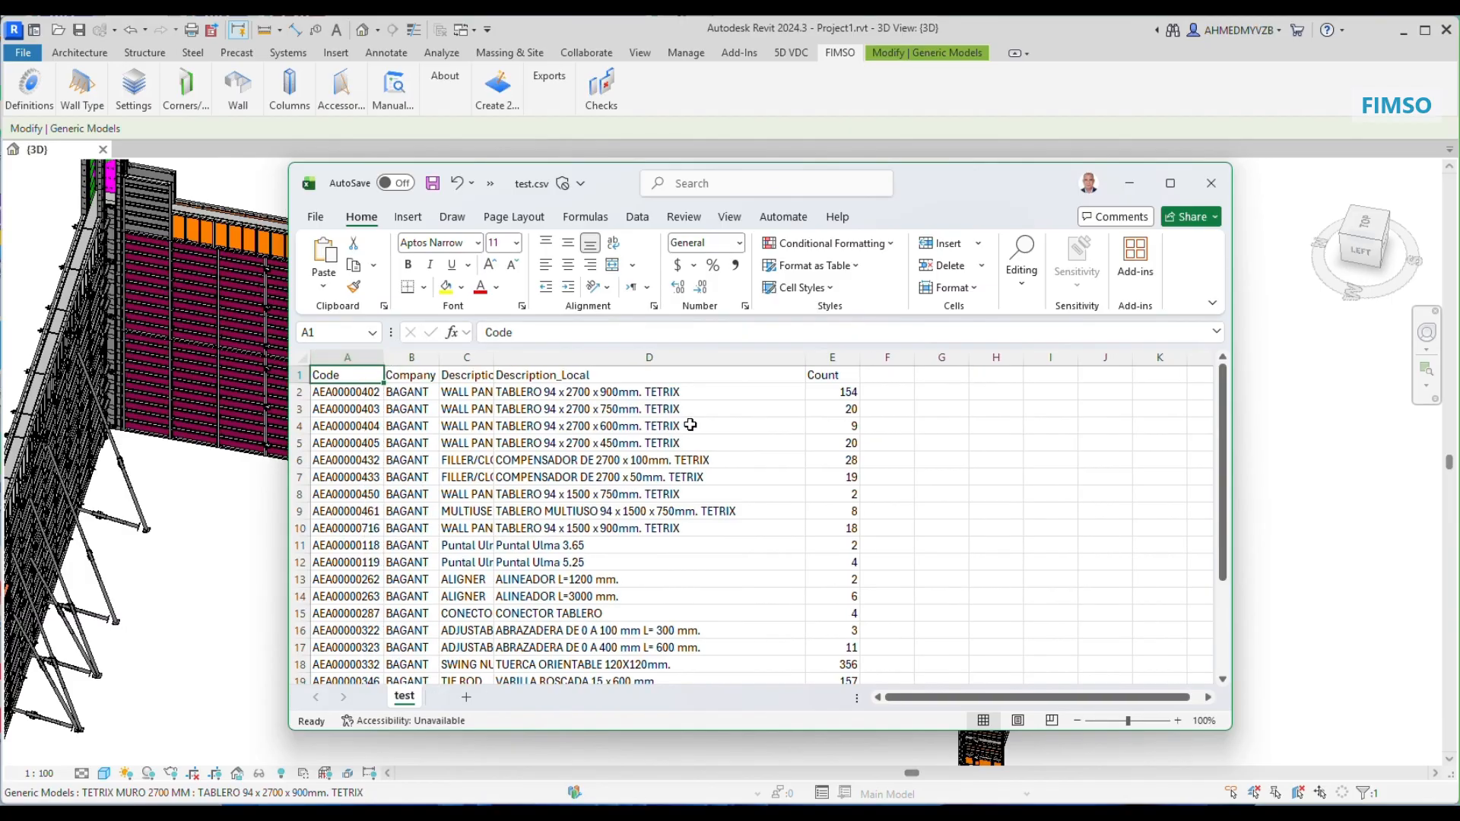
{"action": "scroll", "coordinate": [689, 424], "scroll_direction": "down", "scroll_amount": 3}
{"action": "scroll", "coordinate": [689, 424], "scroll_direction": "down", "scroll_amount": 2}
{"action": "scroll", "coordinate": [690, 424], "scroll_direction": "up", "scroll_amount": 5}
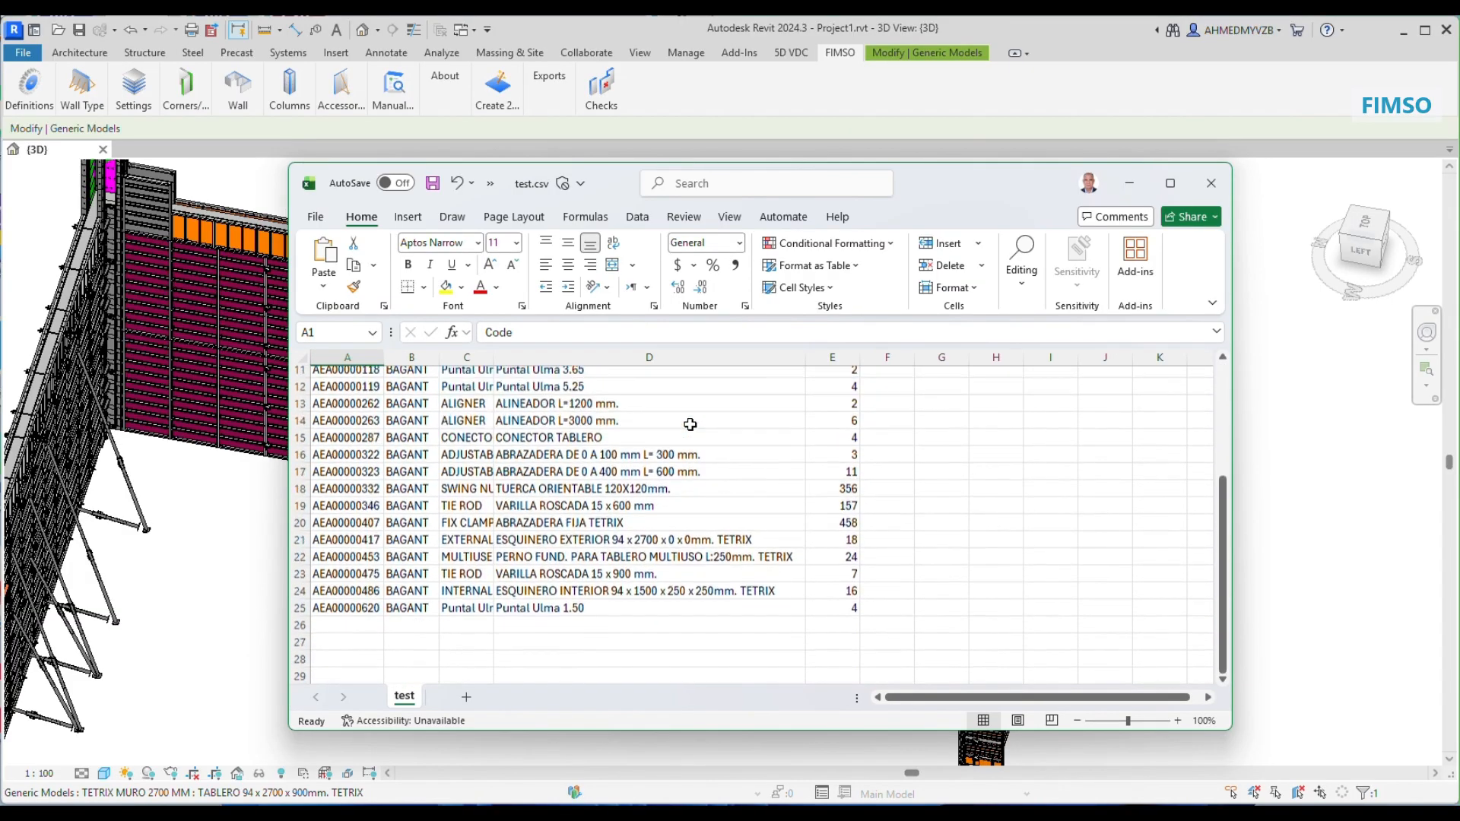
{"action": "left_click", "coordinate": [1211, 183]}
{"action": "scroll", "coordinate": [622, 446], "scroll_direction": "down", "scroll_amount": 2}
{"action": "middle_click_drag", "start_coordinate": [151, 475], "coordinate": [268, 447]}
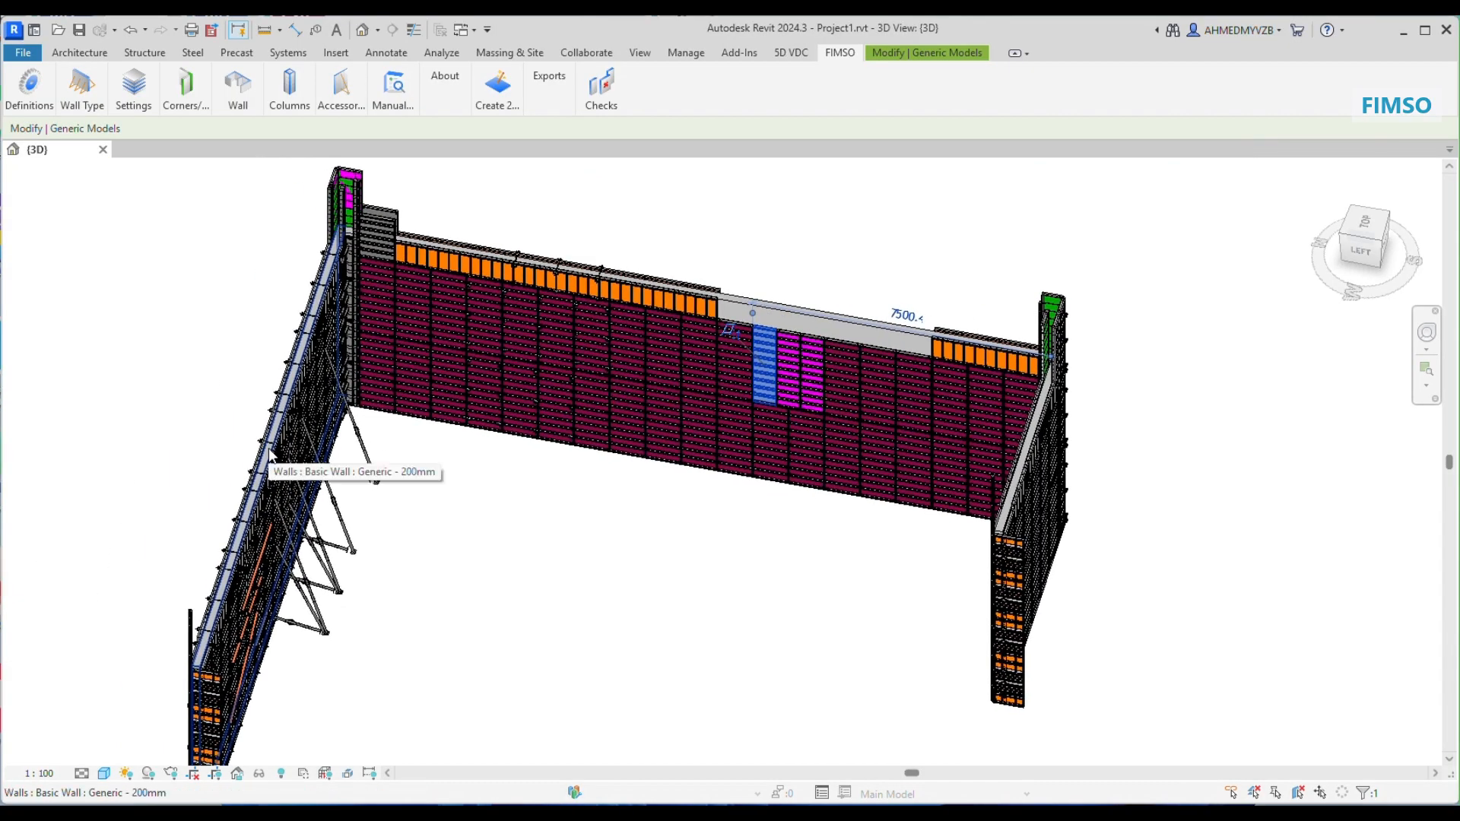